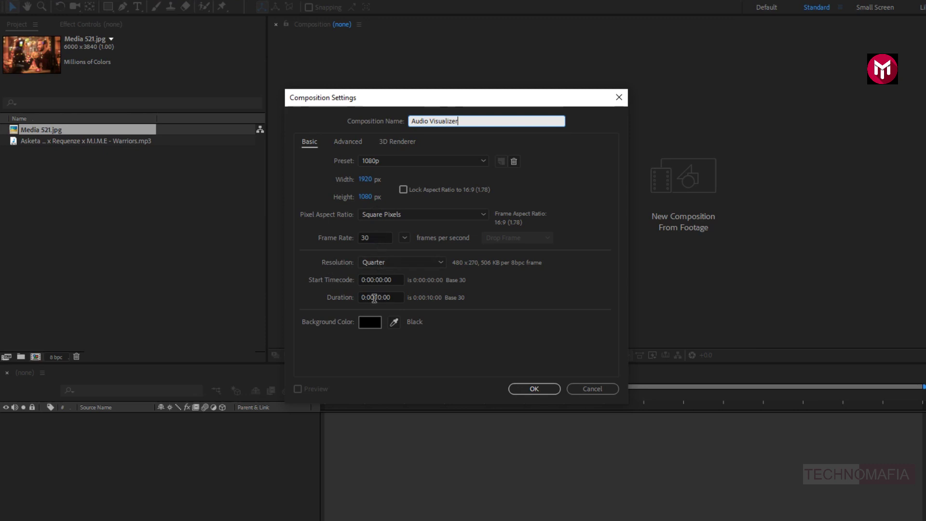
# Set the composition duration to 0:01:00:00 and create the Audio Visualizer composition
pyautogui.click(374, 297)
pyautogui.press('BackSpace')
pyautogui.write('1:00')
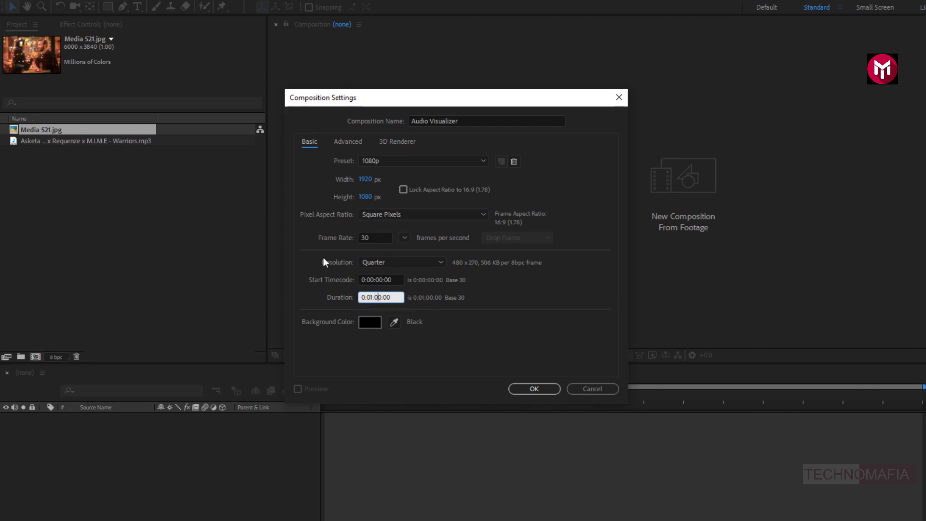
pyautogui.click(518, 386)
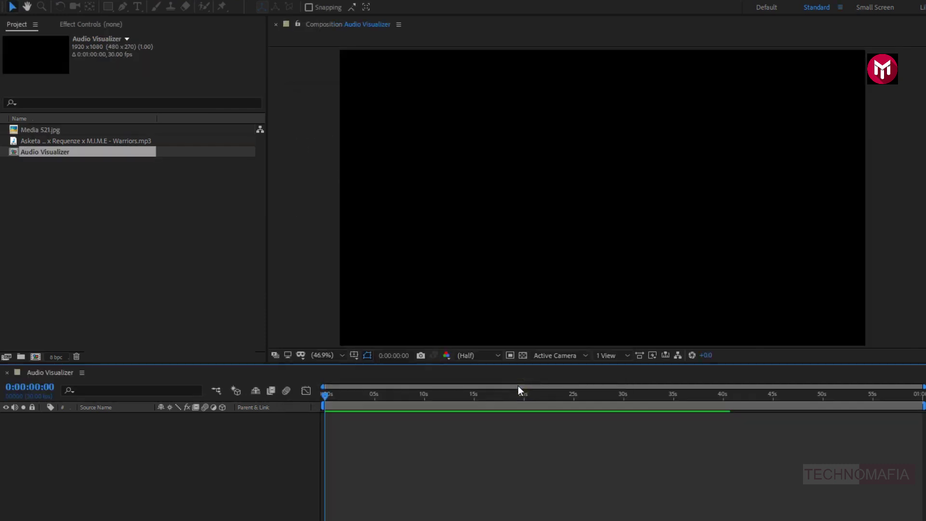
# Add a text layer reading TRAPCITY near the middle of the composition
pyautogui.click(137, 6)
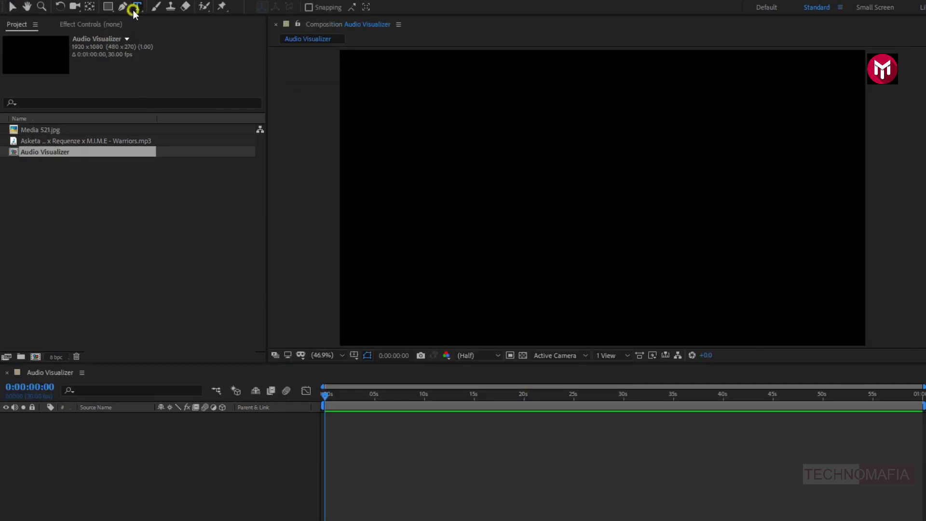
pyautogui.click(552, 202)
pyautogui.write('TRAPCITY')
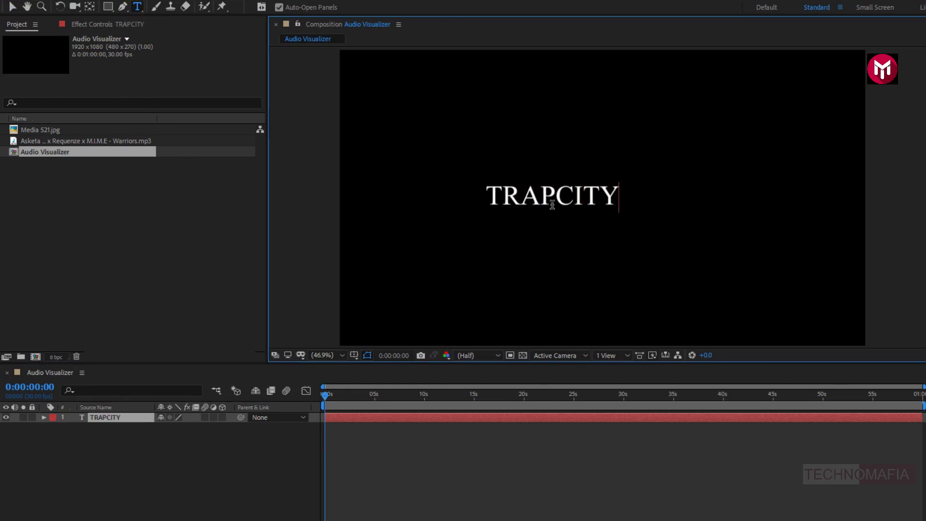
# Format the whole TRAPCITY text in Bebas Neue Bold at 295 px with faux italic
pyautogui.hotkey('ctrl', 'a')
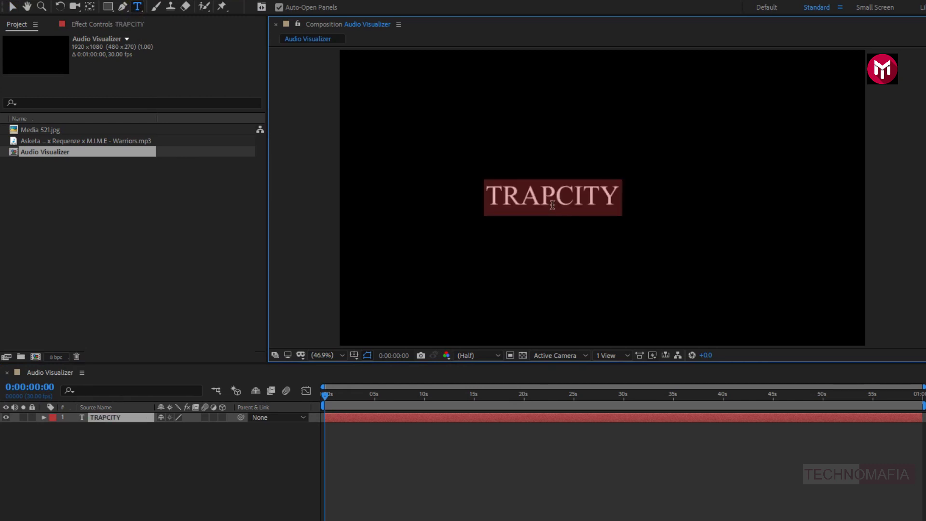
pyautogui.moveTo(796, 421); pyautogui.dragTo(866, 418)
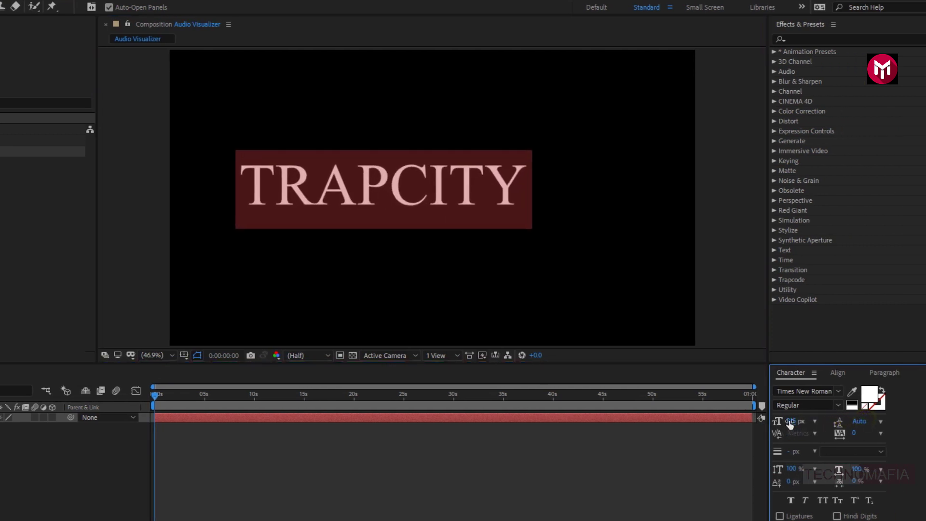
pyautogui.moveTo(793, 421); pyautogui.dragTo(806, 419)
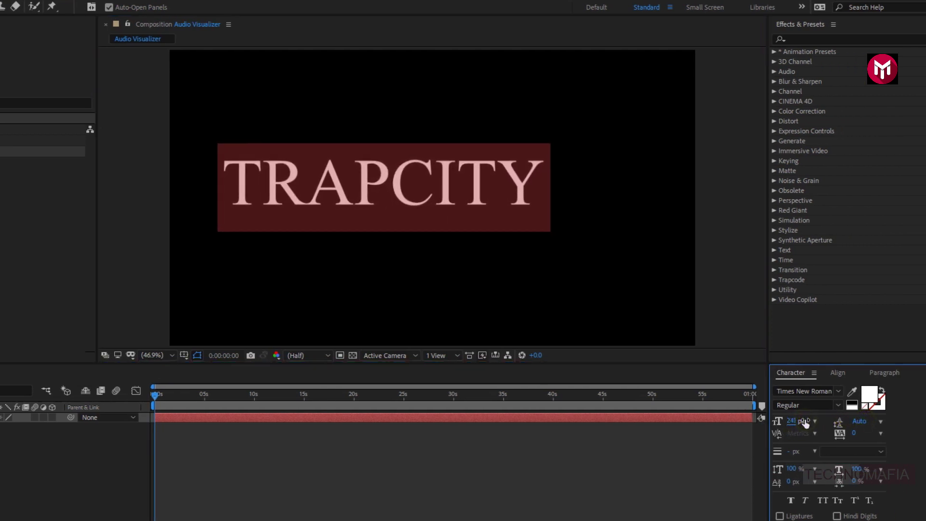
pyautogui.click(795, 391)
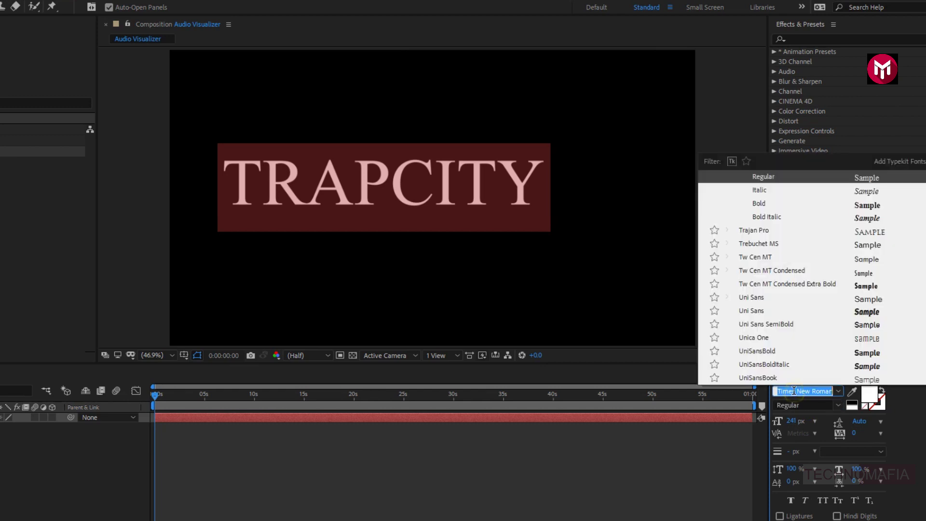
pyautogui.write('beb')
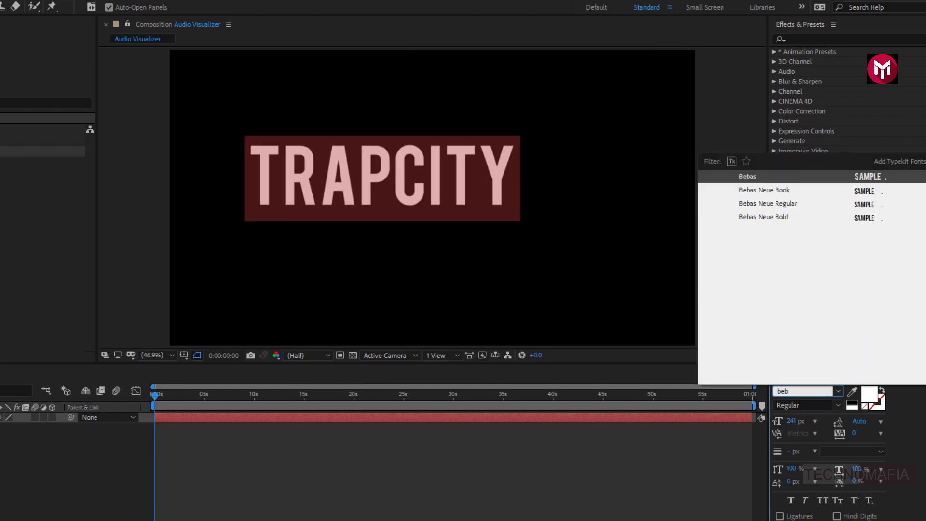
pyautogui.click(772, 215)
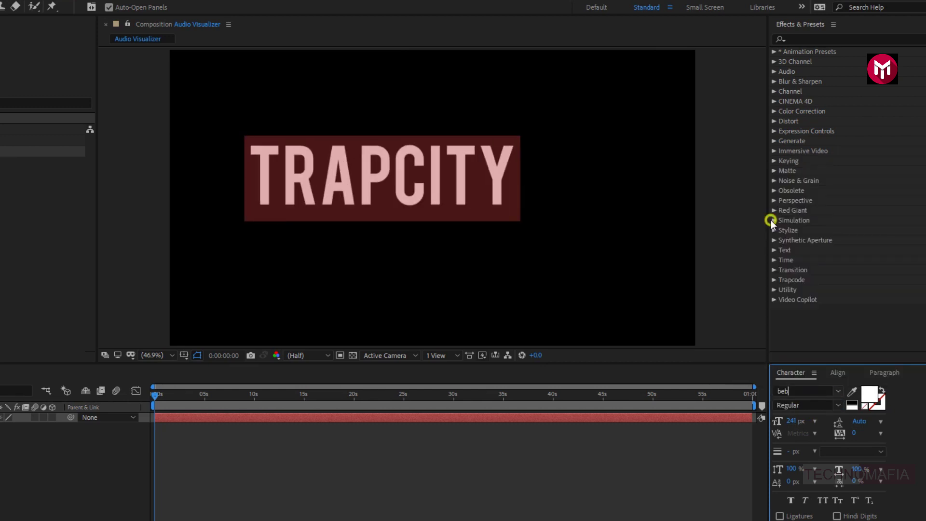
pyautogui.moveTo(789, 422); pyautogui.dragTo(825, 424)
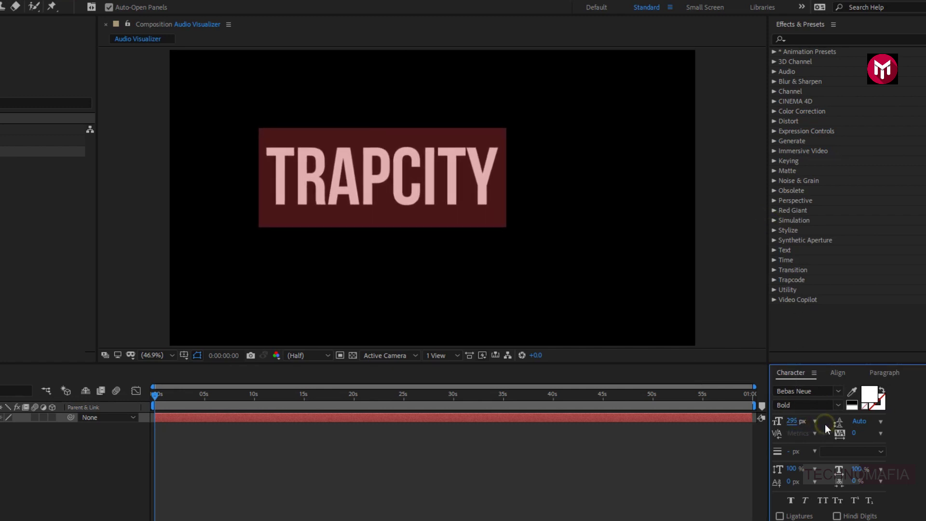
pyautogui.click(805, 500)
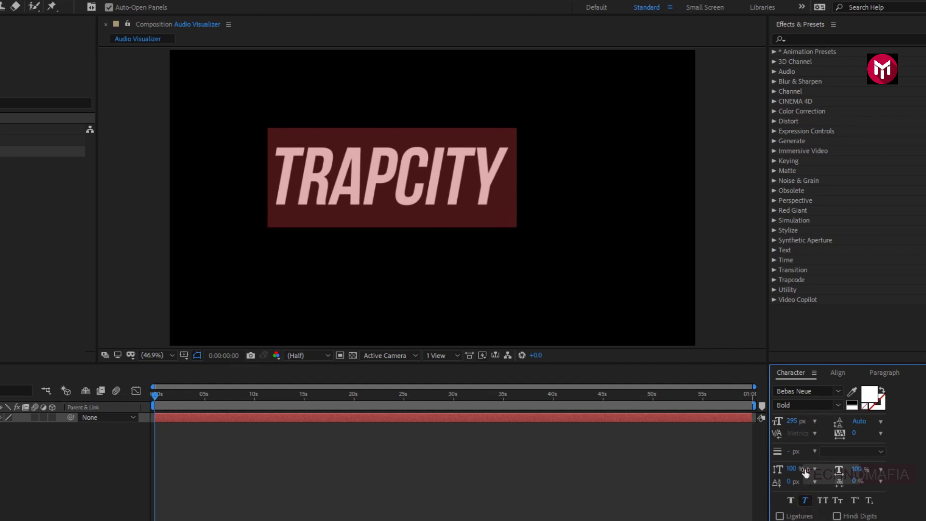
# Center the TRAPCITY text horizontally and vertically in the composition
pyautogui.click(839, 379)
pyautogui.click(804, 406)
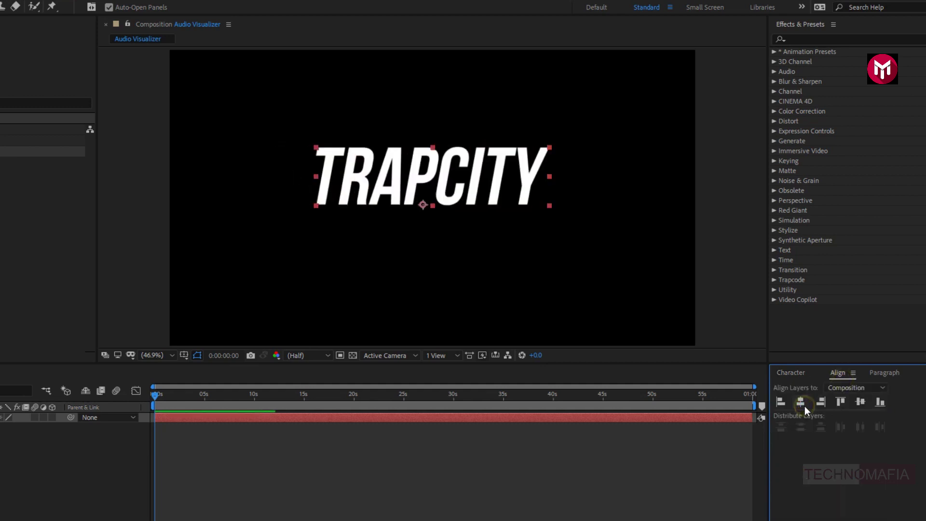
pyautogui.click(861, 402)
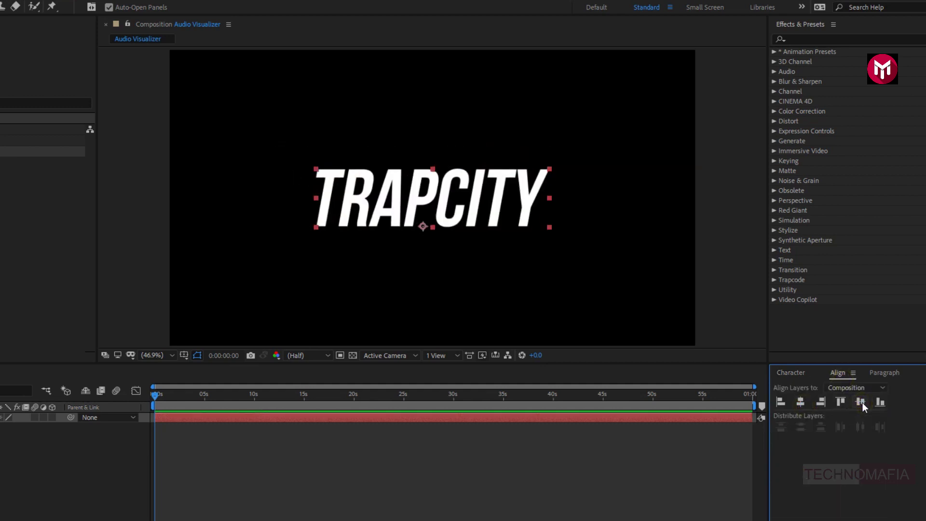
# With no layer selected, set up the Pen tool with no fill and a solid white stroke
pyautogui.press('.')
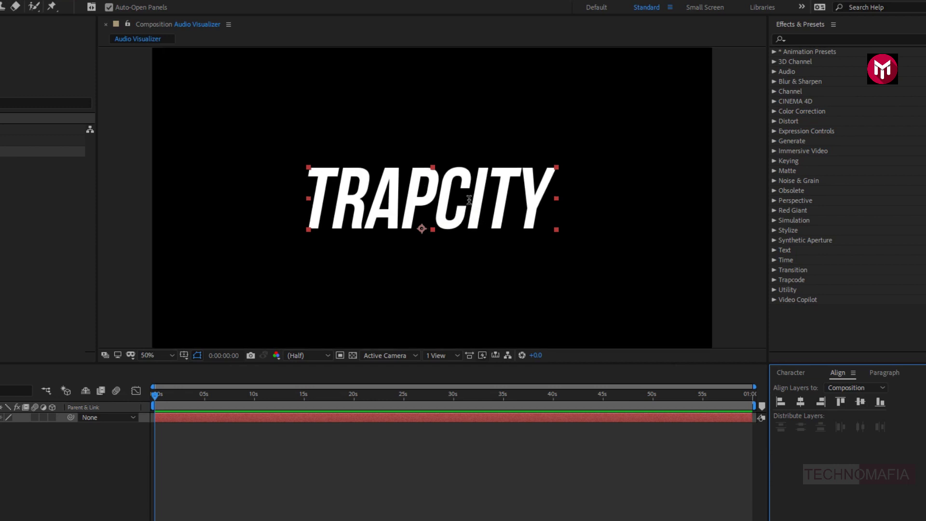
pyautogui.press('.')
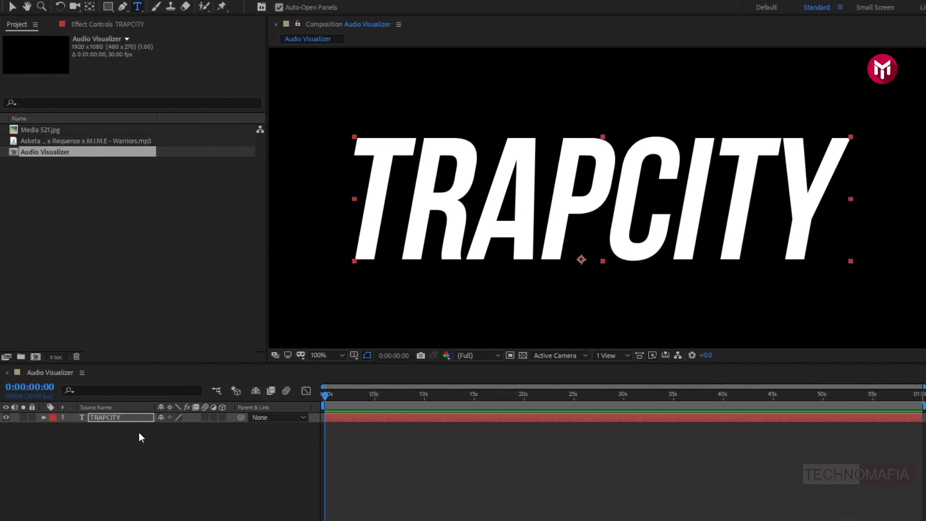
pyautogui.click(139, 432)
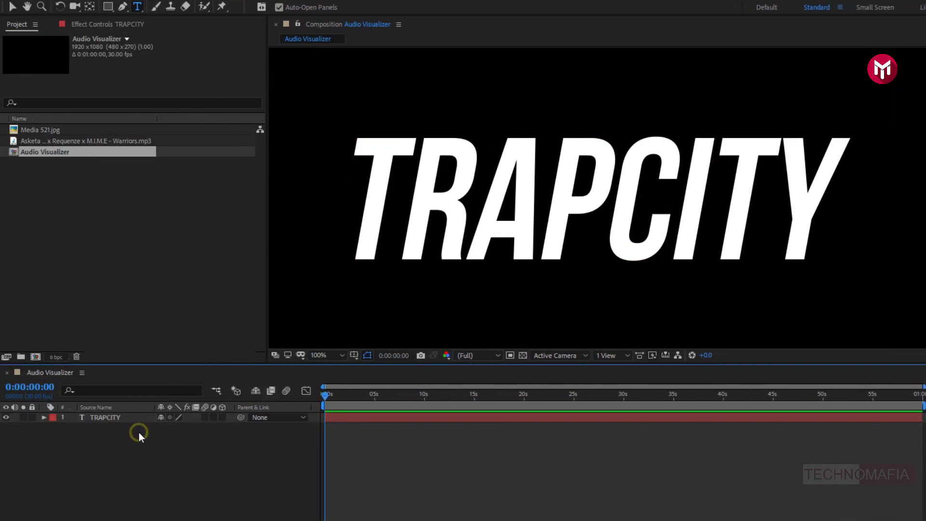
pyautogui.click(121, 8)
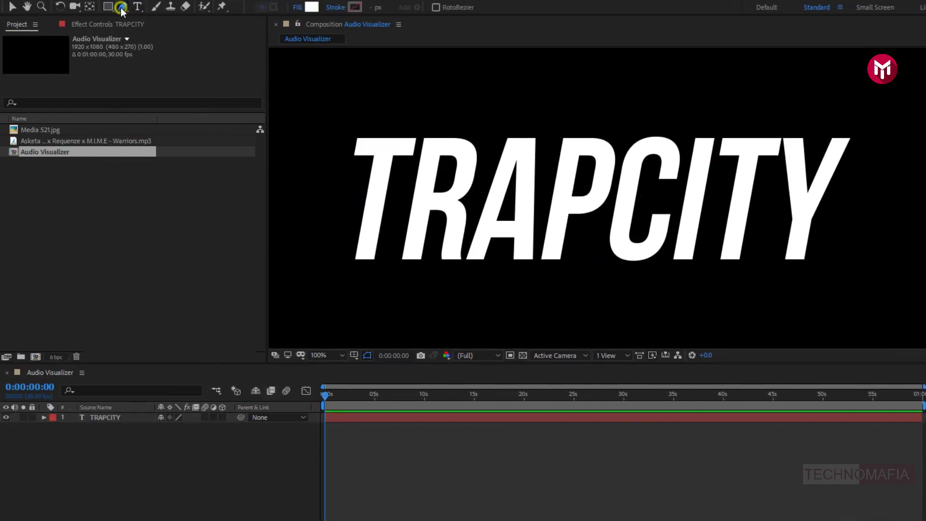
pyautogui.click(297, 8)
pyautogui.click(500, 251)
pyautogui.click(533, 319)
pyautogui.click(338, 8)
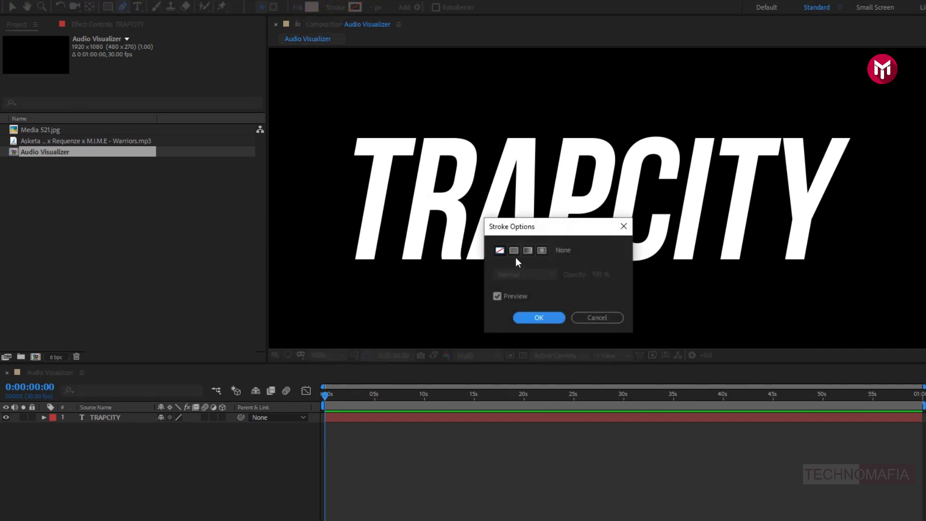
pyautogui.click(515, 251)
pyautogui.click(526, 318)
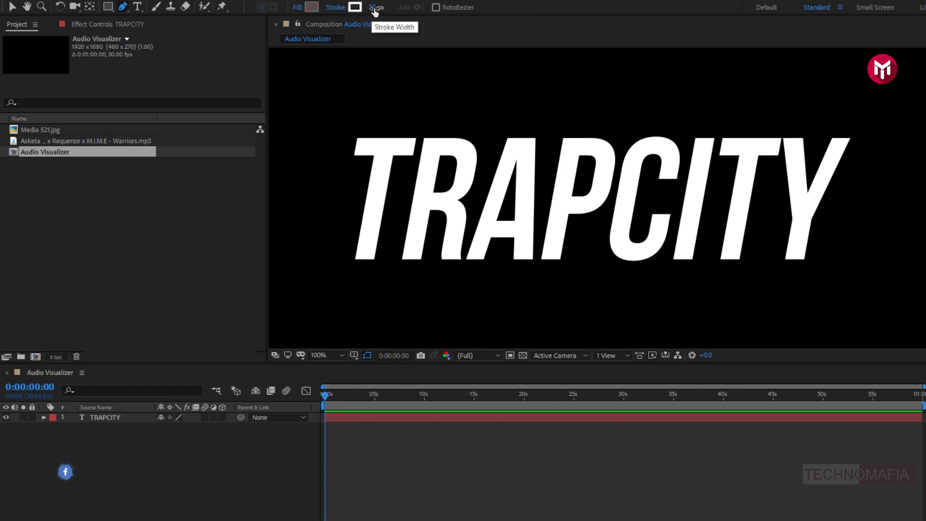
# Draw an open rectangular frame around TRAPCITY with a 33 px stroke, from the T's upper edge around to above the text's start
pyautogui.click(360, 147)
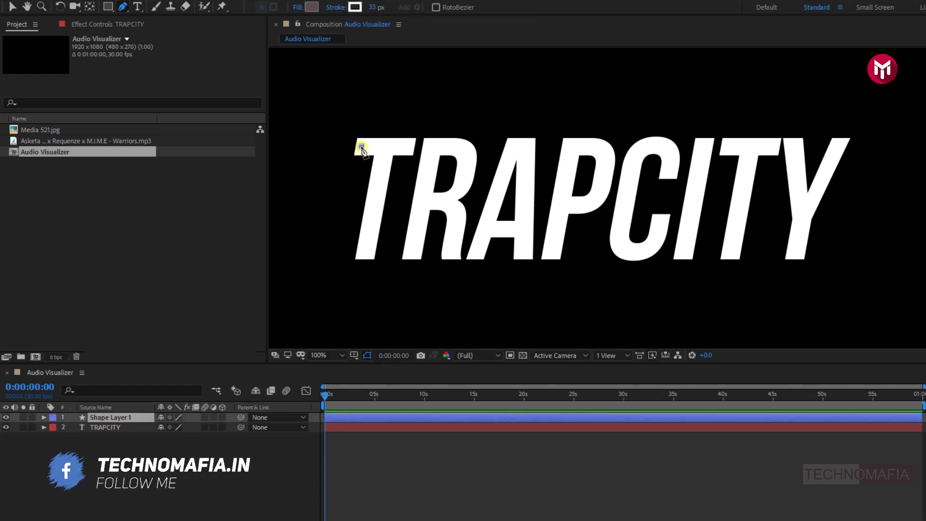
pyautogui.click(311, 147)
pyautogui.keyDown('shift'); pyautogui.click(298, 281); pyautogui.keyUp('shift')
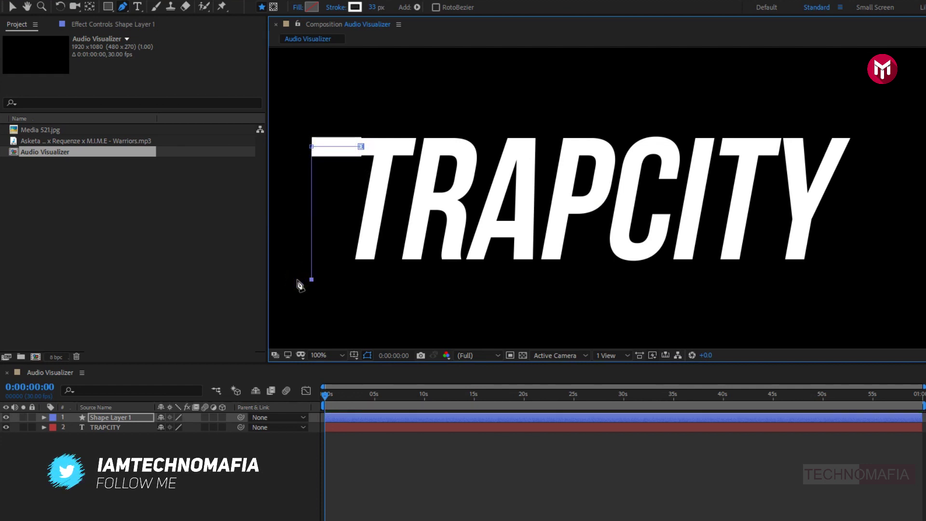
pyautogui.keyDown('shift'); pyautogui.click(885, 280); pyautogui.keyUp('shift')
pyautogui.keyDown('shift'); pyautogui.click(886, 108); pyautogui.keyUp('shift')
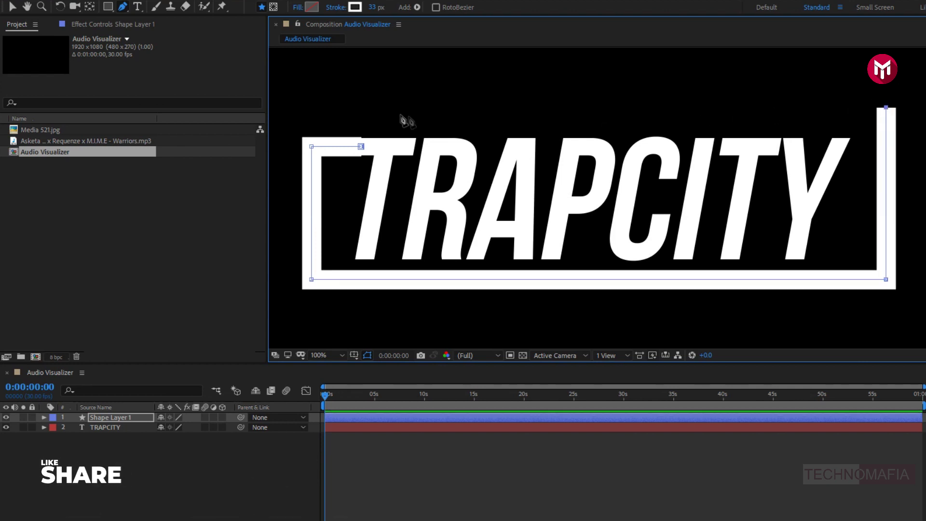
pyautogui.keyDown('shift'); pyautogui.click(312, 107); pyautogui.keyUp('shift')
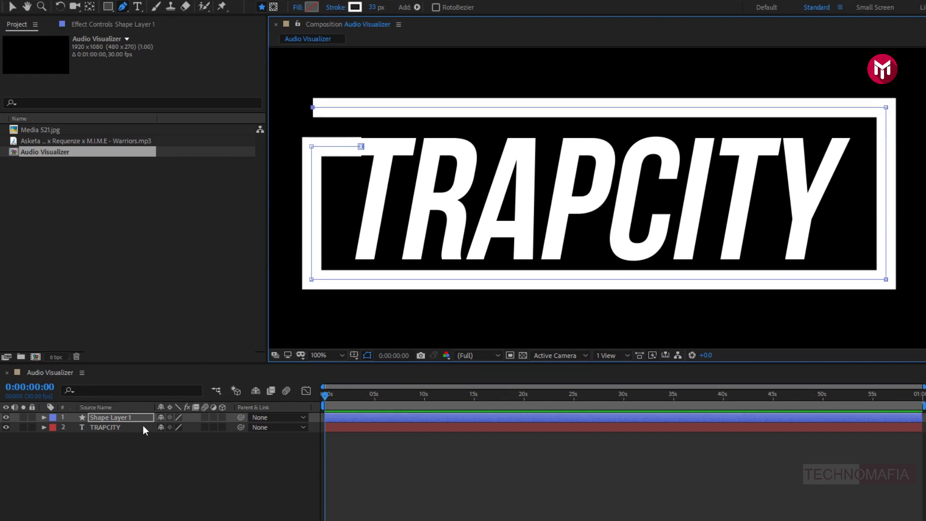
# Set the frame's stroke width to 30 px
pyautogui.click(371, 8)
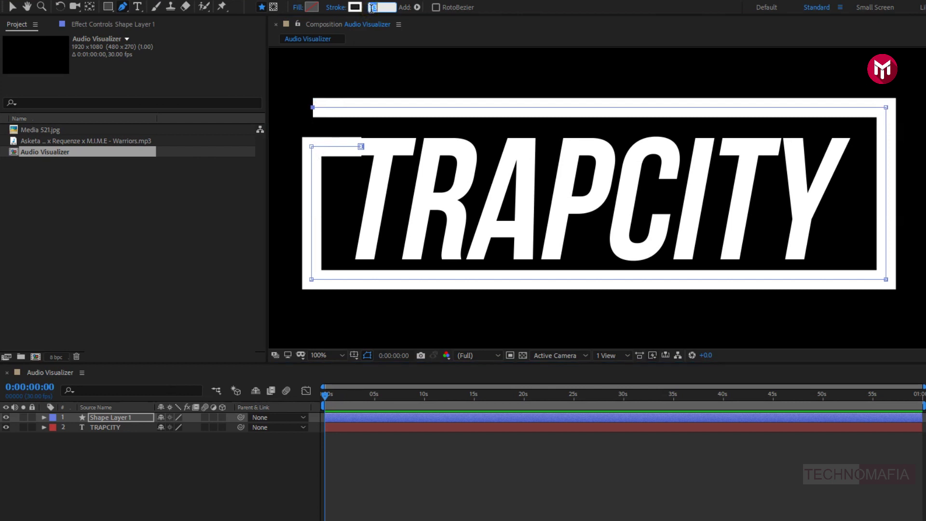
pyautogui.write('20')
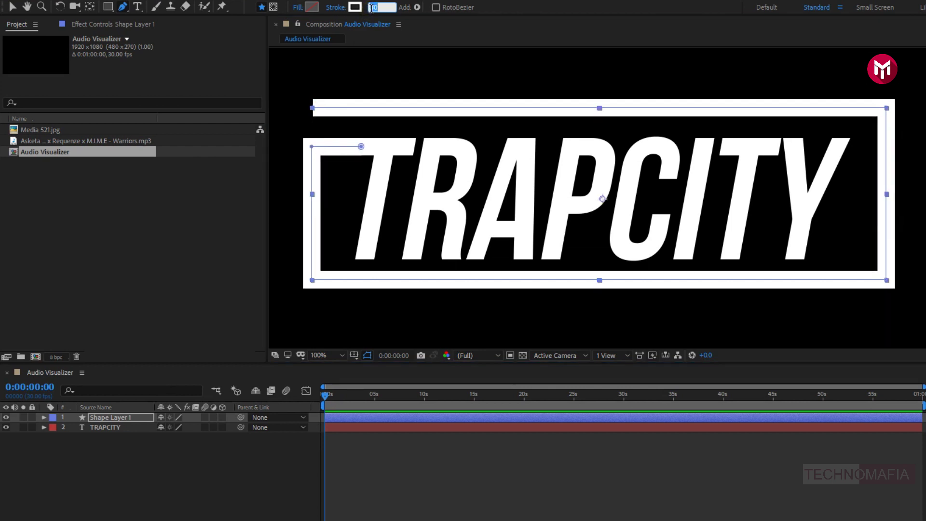
pyautogui.press('Return')
# Examine up close how the frame's stroke meets the upper edge of the letter T
pyautogui.press('.')
pyautogui.press('h')
pyautogui.moveTo(344, 176); pyautogui.dragTo(700, 182)
pyautogui.press('g')
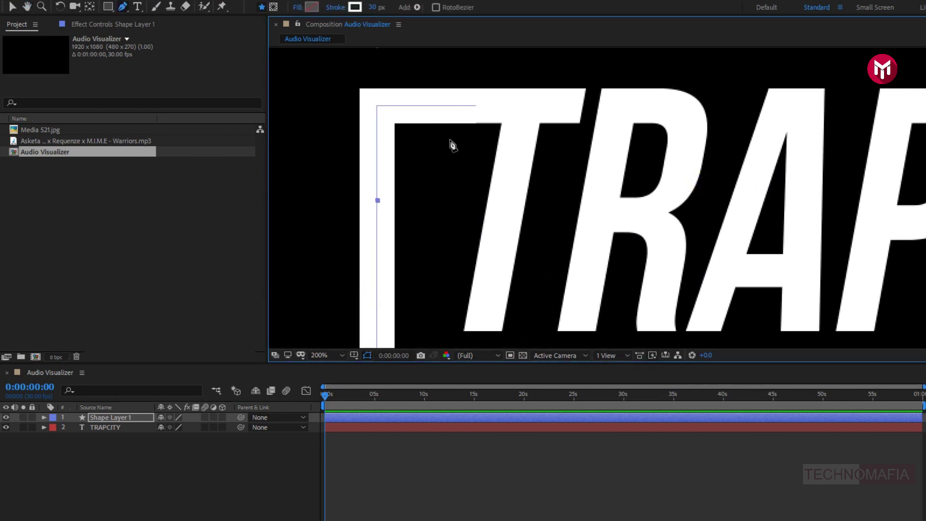
pyautogui.press(',')
pyautogui.press('h')
pyautogui.moveTo(512, 180); pyautogui.dragTo(403, 170)
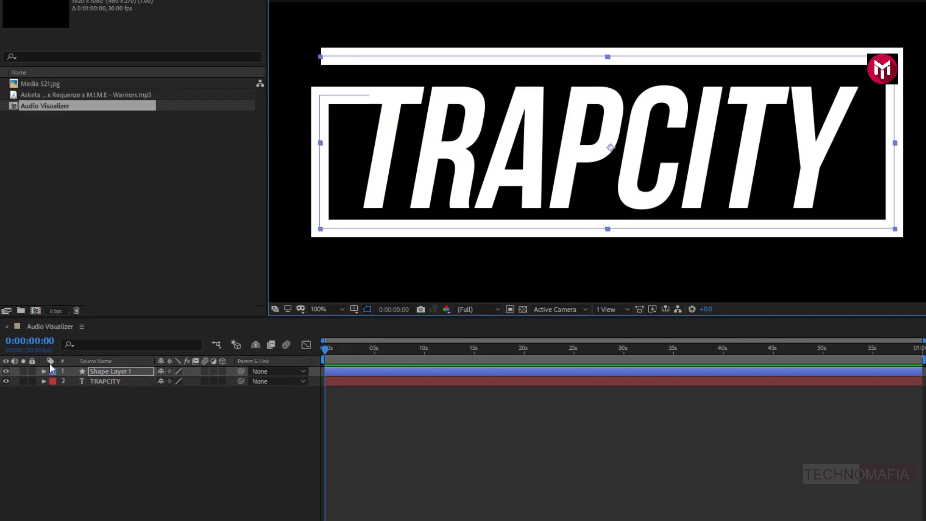
# Set the skew in the frame's Shape 1 transform to 10 so it slants like the text
pyautogui.click(44, 372)
pyautogui.click(53, 381)
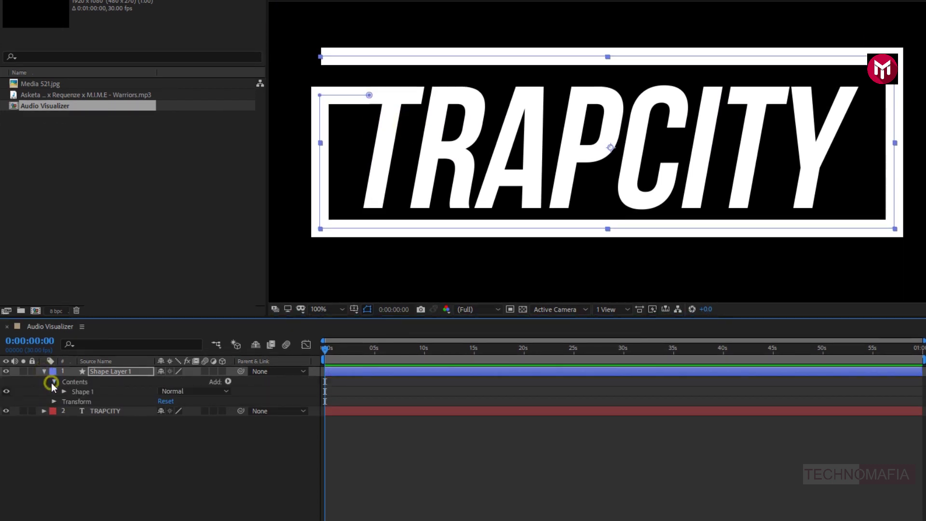
pyautogui.click(63, 391)
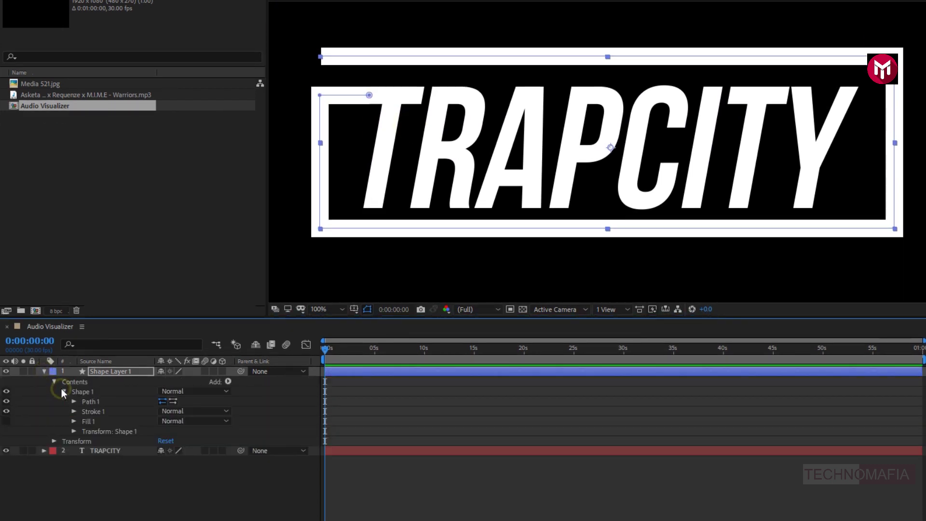
pyautogui.click(74, 431)
pyautogui.click(161, 470)
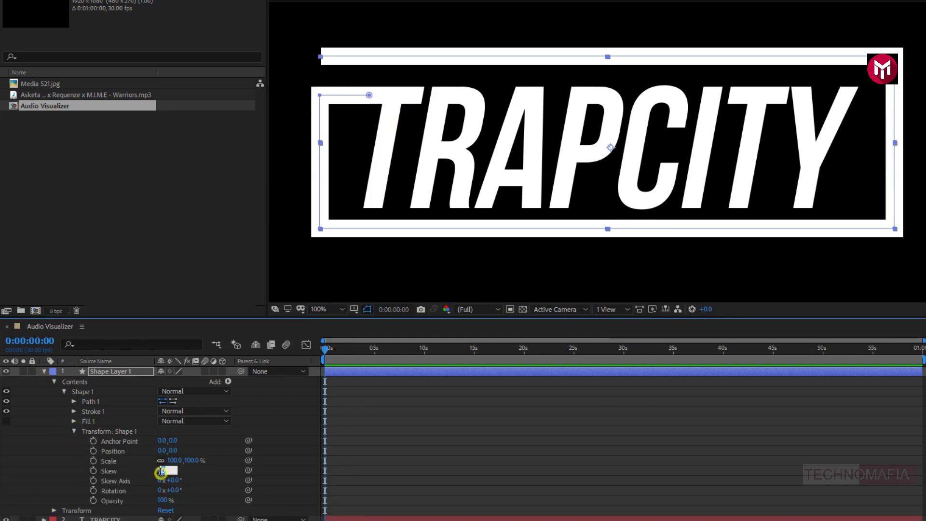
pyautogui.press('Up')
pyautogui.press('Up')
pyautogui.press('Up')
pyautogui.press('Up')
pyautogui.press('Up')
pyautogui.press('Up')
pyautogui.press('Up')
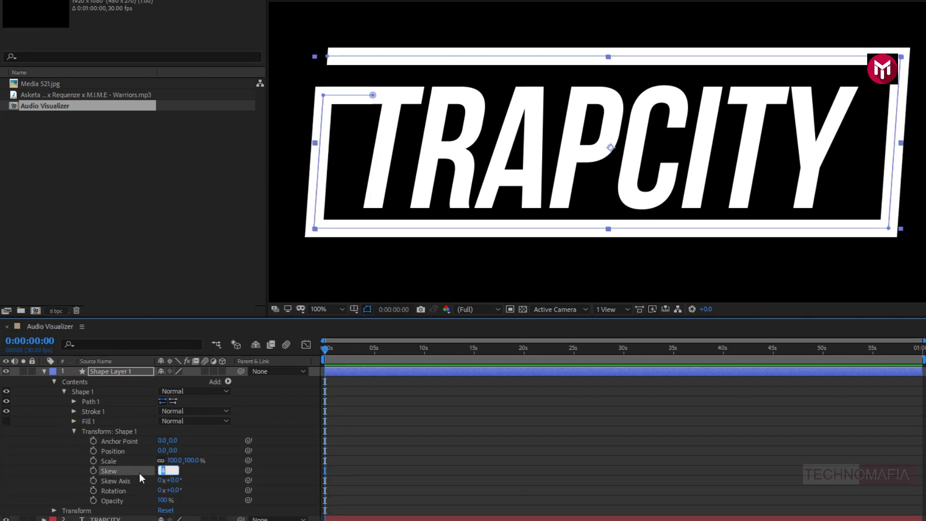
pyautogui.press('Up')
pyautogui.press('Up')
pyautogui.press('Up')
pyautogui.press('Return')
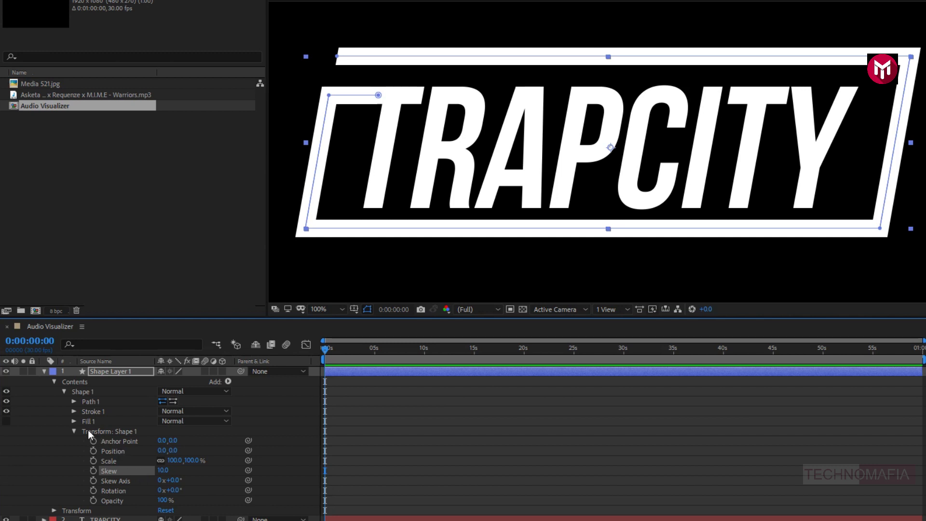
# Change the line join of the frame's stroke to Round Join
pyautogui.click(74, 431)
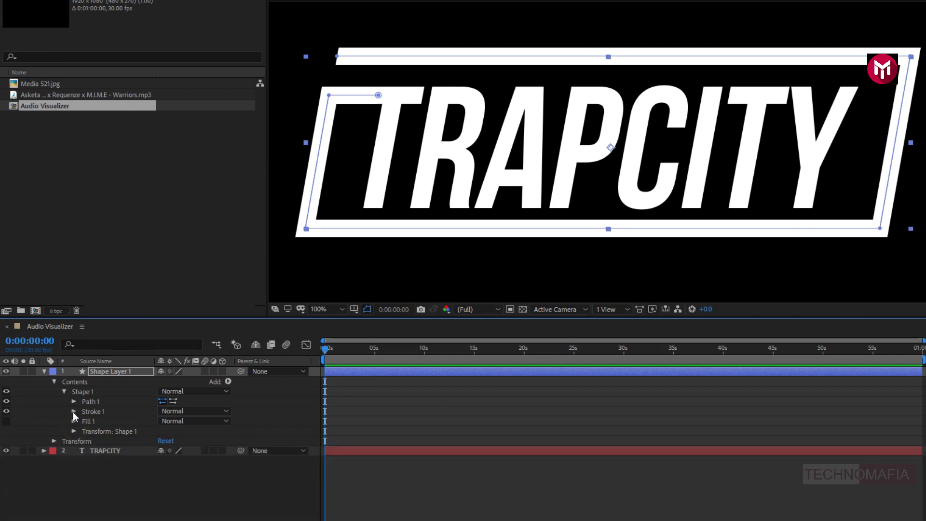
pyautogui.click(73, 411)
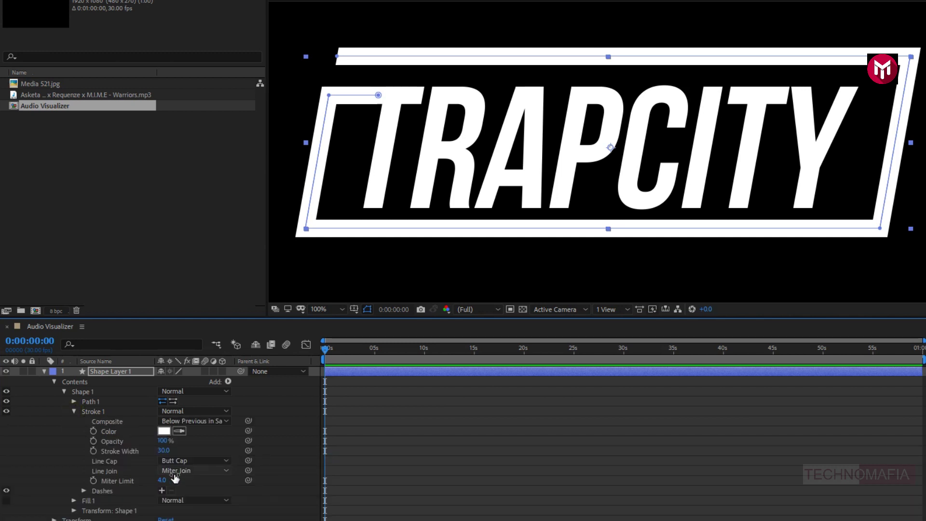
pyautogui.click(196, 475)
pyautogui.click(206, 495)
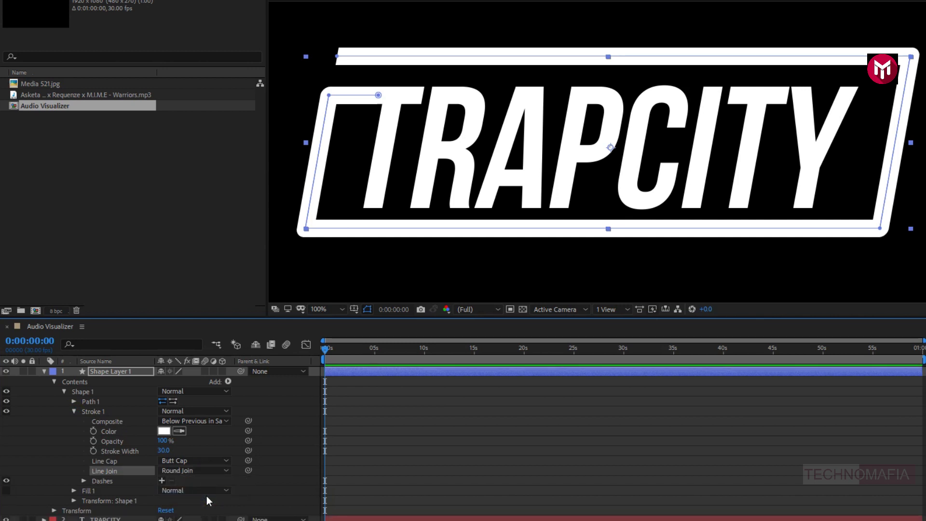
pyautogui.click(44, 371)
pyautogui.click(95, 400)
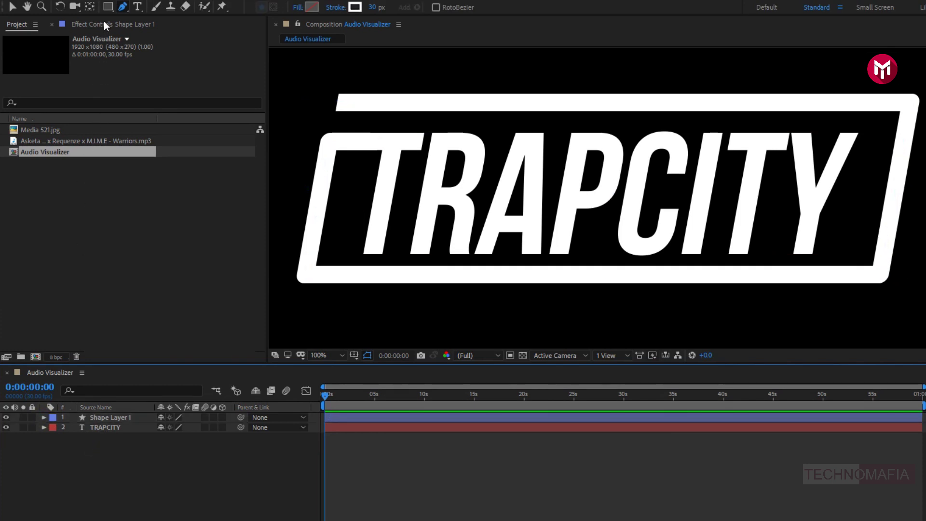
# Set up the Polygon tool with a solid white fill and no stroke
pyautogui.moveTo(108, 7); pyautogui.dragTo(151, 37)
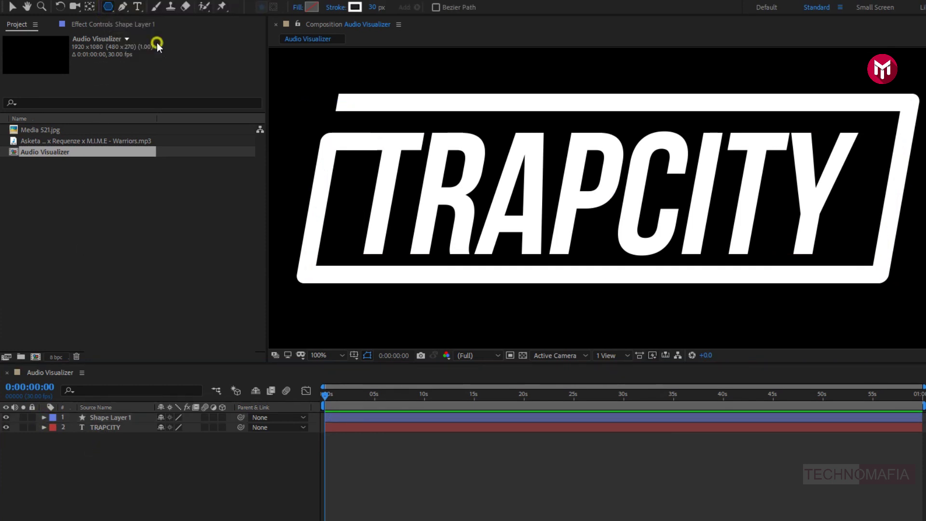
pyautogui.click(296, 9)
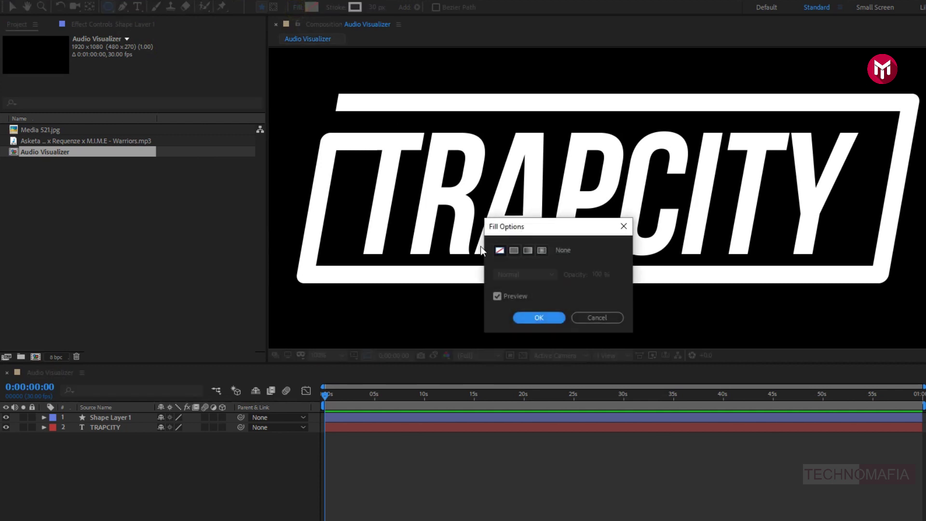
pyautogui.click(514, 250)
pyautogui.click(517, 317)
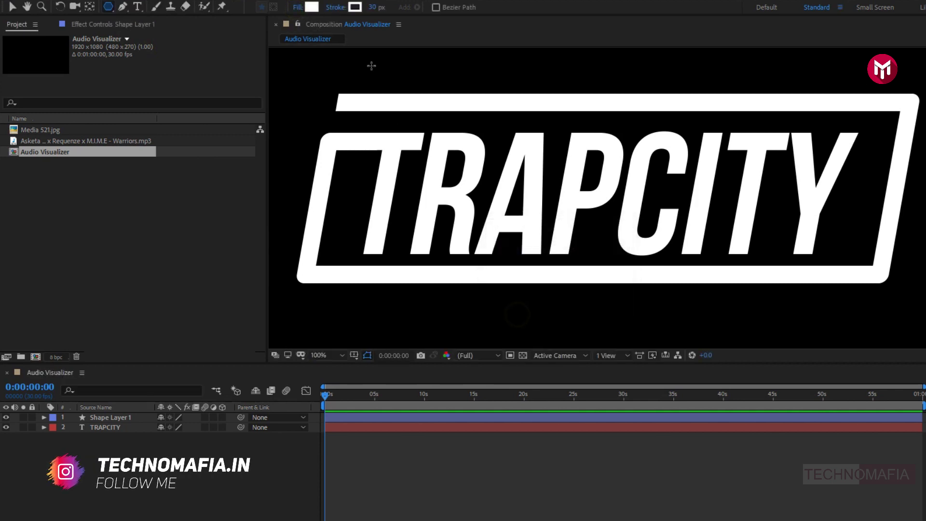
pyautogui.click(340, 11)
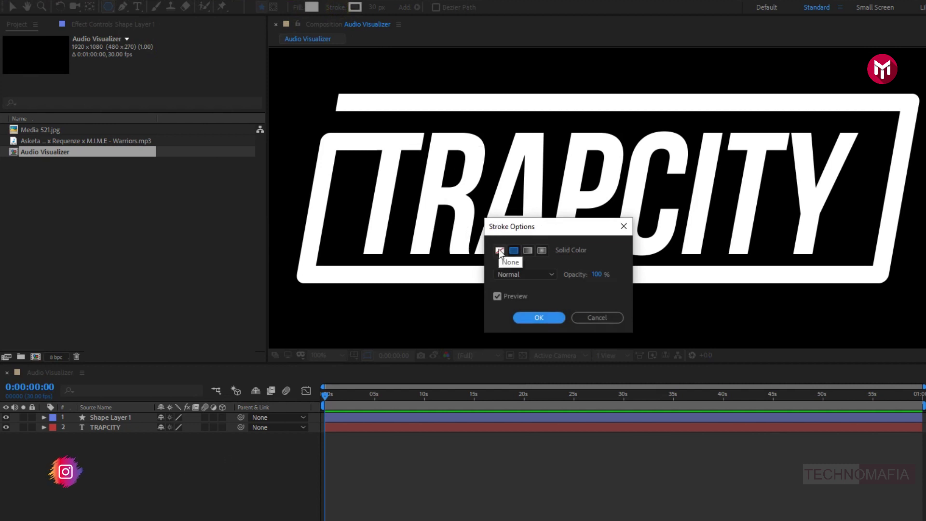
pyautogui.click(500, 250)
pyautogui.click(523, 317)
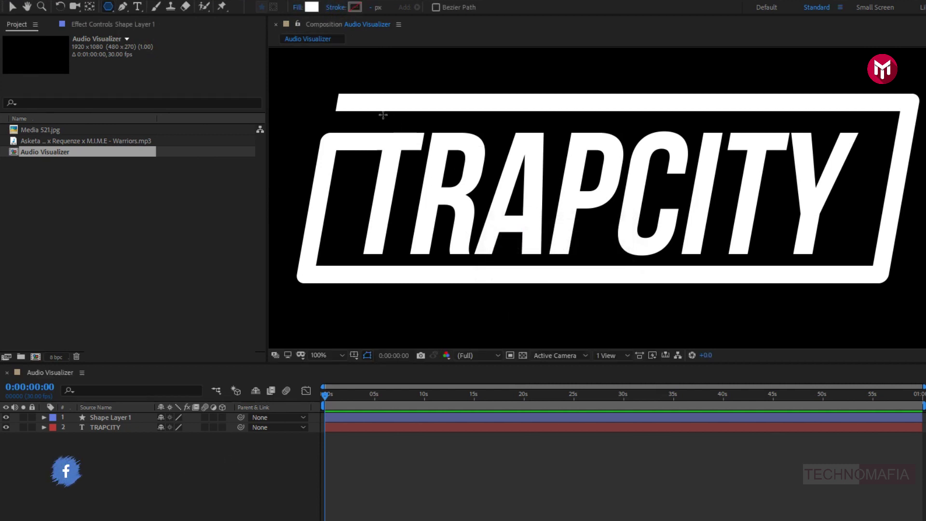
# Draw a polygon with an outer radius of about 65 px over the open end of the frame's upper bar and centre its anchor point
pyautogui.moveTo(369, 91); pyautogui.dragTo(405, 98)
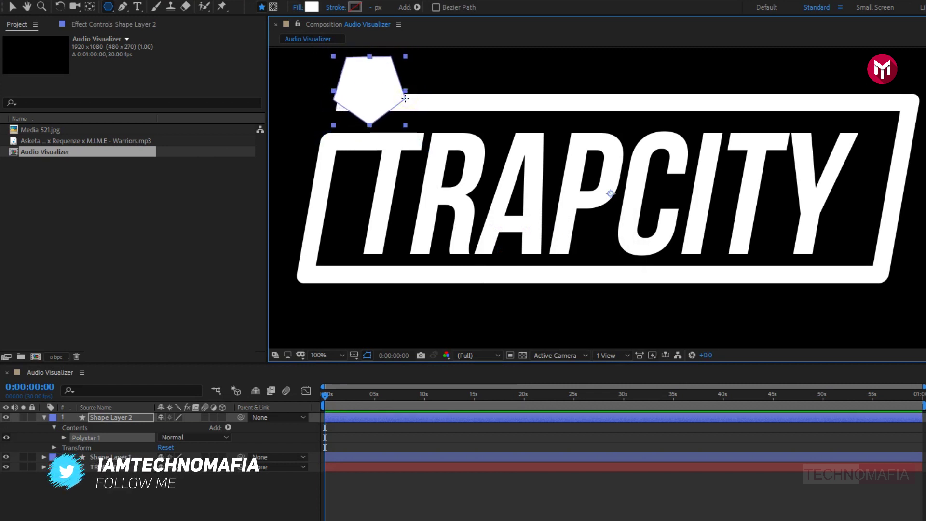
pyautogui.press('y')
pyautogui.moveTo(611, 194); pyautogui.dragTo(369, 90)
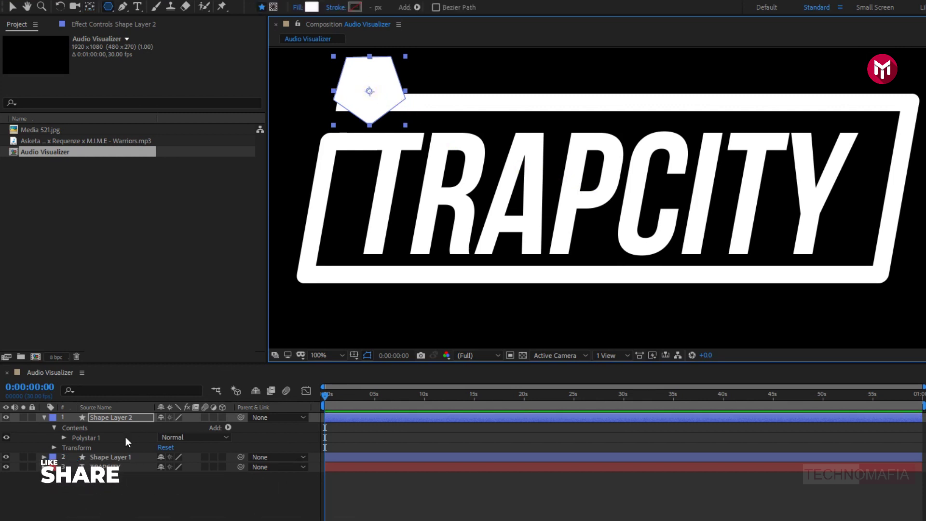
# Set the polygon's number of points to 3 to turn it into a triangle
pyautogui.click(108, 416)
pyautogui.press('q')
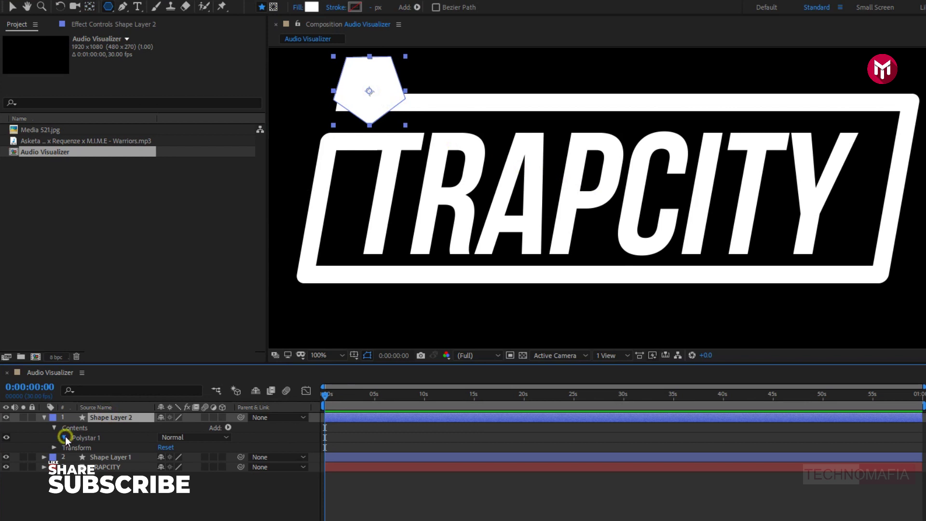
pyautogui.click(64, 437)
pyautogui.click(74, 447)
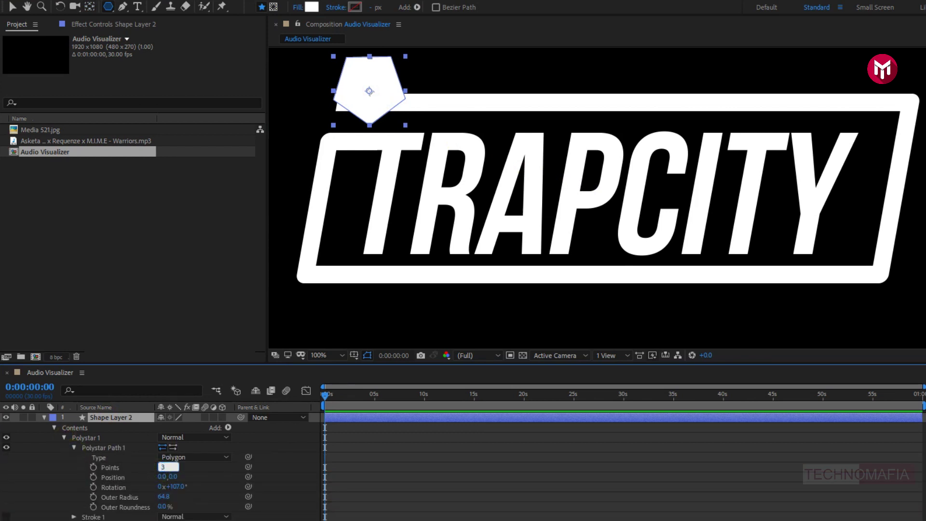
pyautogui.write('3')
pyautogui.press('Return')
# Rotate the triangle layer to 43° so it points left with a vertical back edge
pyautogui.press('r')
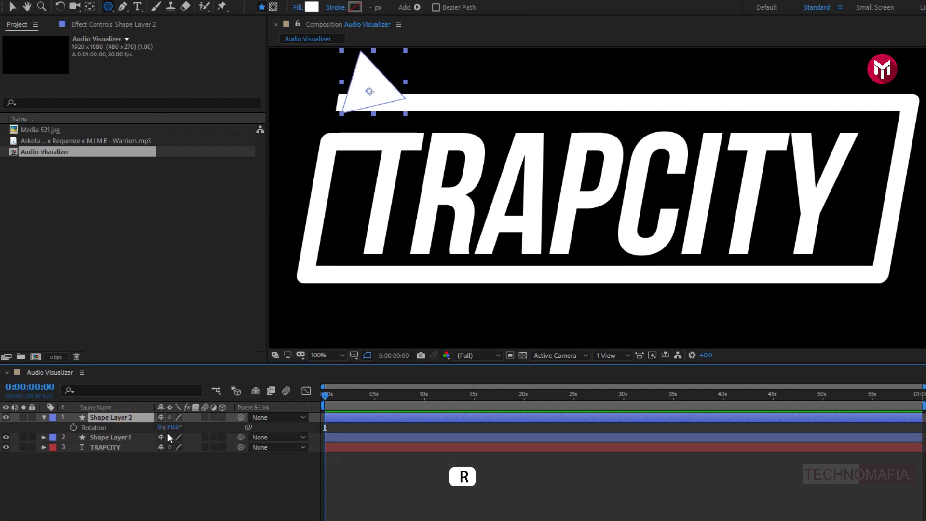
pyautogui.moveTo(173, 427); pyautogui.dragTo(195, 426)
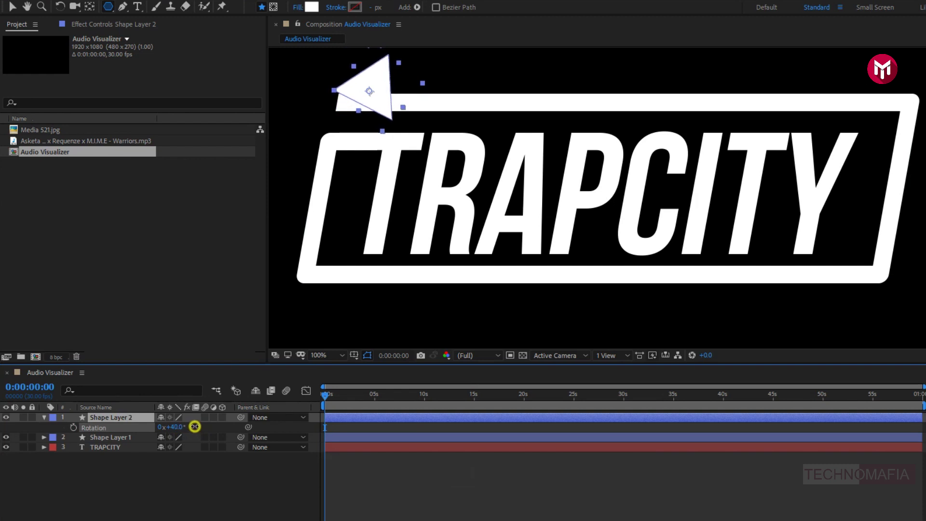
pyautogui.press('.')
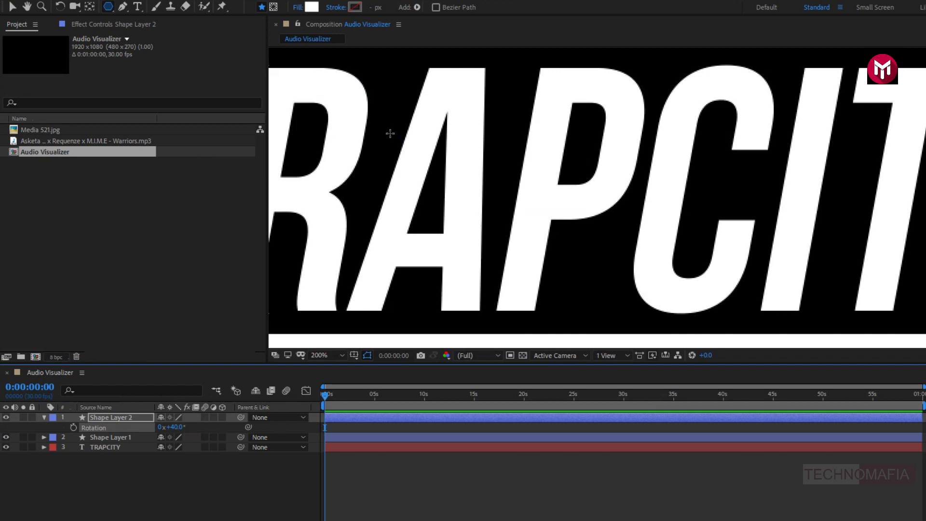
pyautogui.press('space')
pyautogui.moveTo(364, 120)
pyautogui.mouseDown()
pyautogui.moveTo(623, 248)
pyautogui.moveTo(769, 232)
pyautogui.moveTo(789, 300)
pyautogui.mouseUp()
pyautogui.click(177, 428)
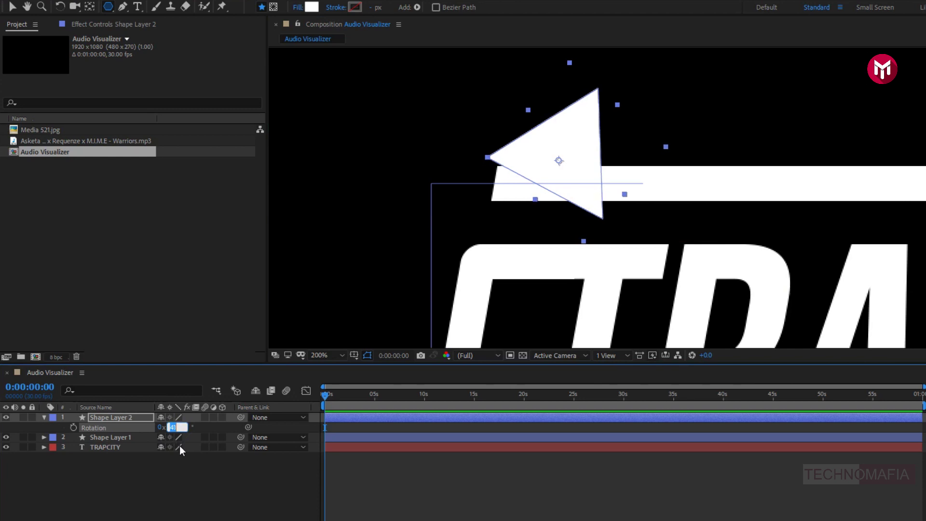
pyautogui.press('Return')
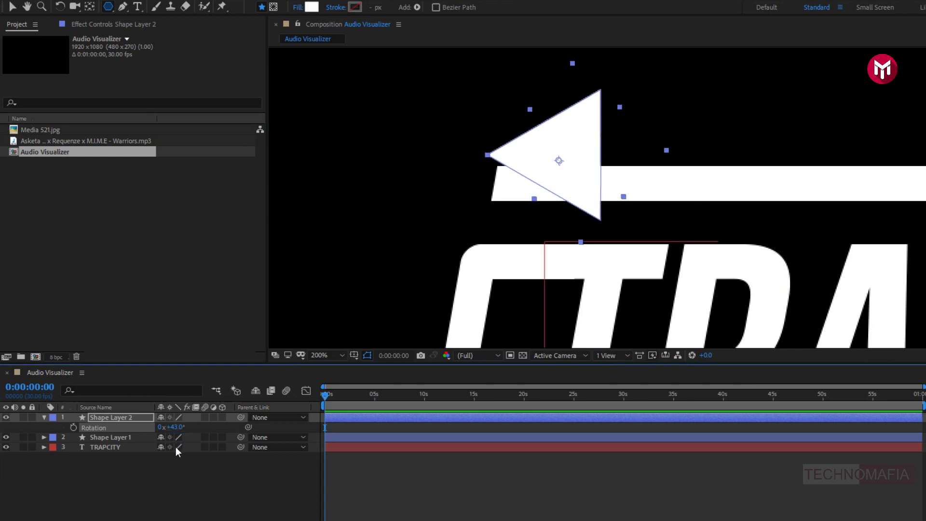
# Move the triangle onto the open end of the frame's upper bar to form an arrowhead
pyautogui.click(92, 417)
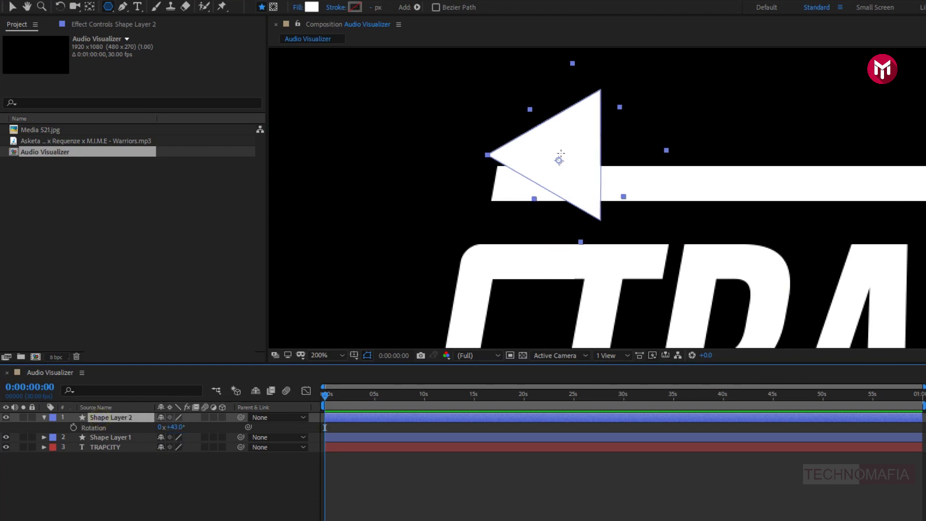
pyautogui.press('v')
pyautogui.moveTo(561, 155); pyautogui.dragTo(510, 174)
# Scale the arrowhead down to 81% and nudge it so it lines up with the middle of the bar
pyautogui.press('s')
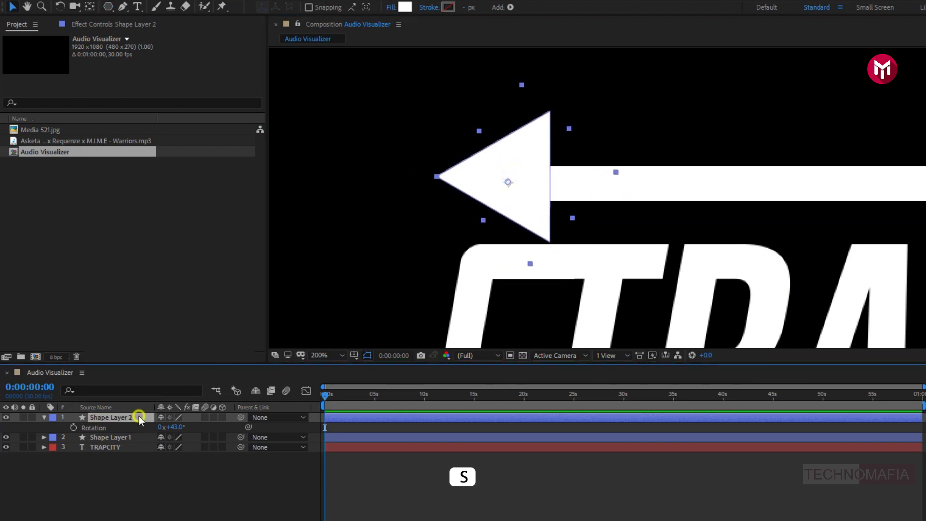
pyautogui.click(192, 427)
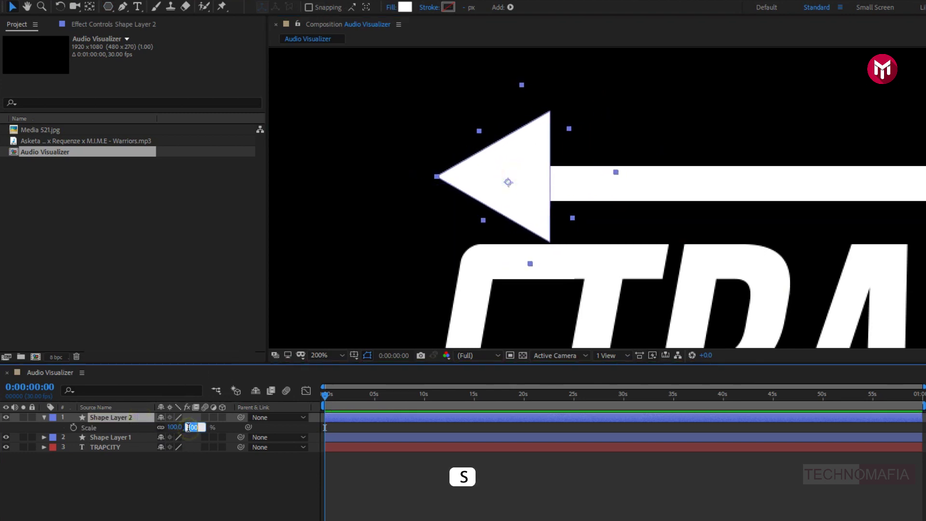
pyautogui.press('Down')
pyautogui.press('Down')
pyautogui.press('Down')
pyautogui.press('Down')
pyautogui.press('Down')
pyautogui.press('Down')
pyautogui.press('Down')
pyautogui.press('Down')
pyautogui.press('Down')
pyautogui.press('Down')
pyautogui.press('Down')
pyautogui.press('Down')
pyautogui.press('Down')
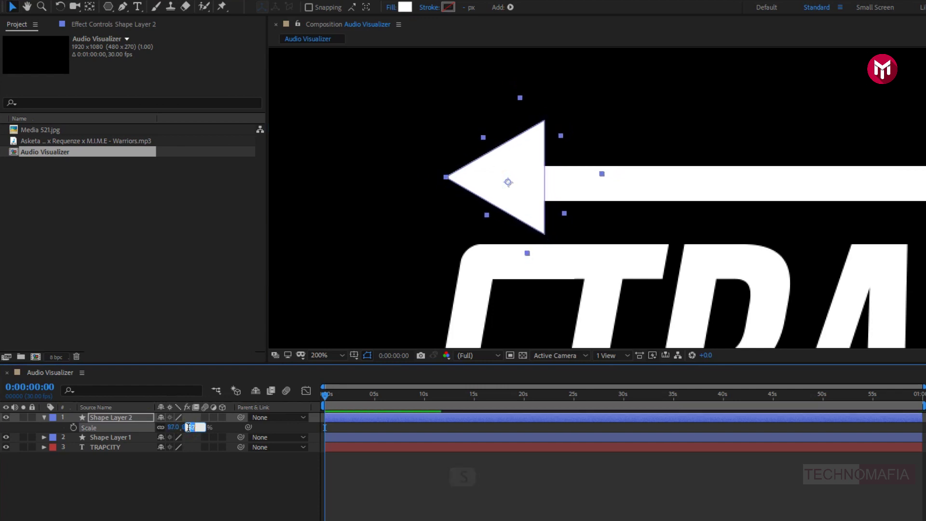
pyautogui.press('Down')
pyautogui.press('Down')
pyautogui.press('Down')
pyautogui.press('Down')
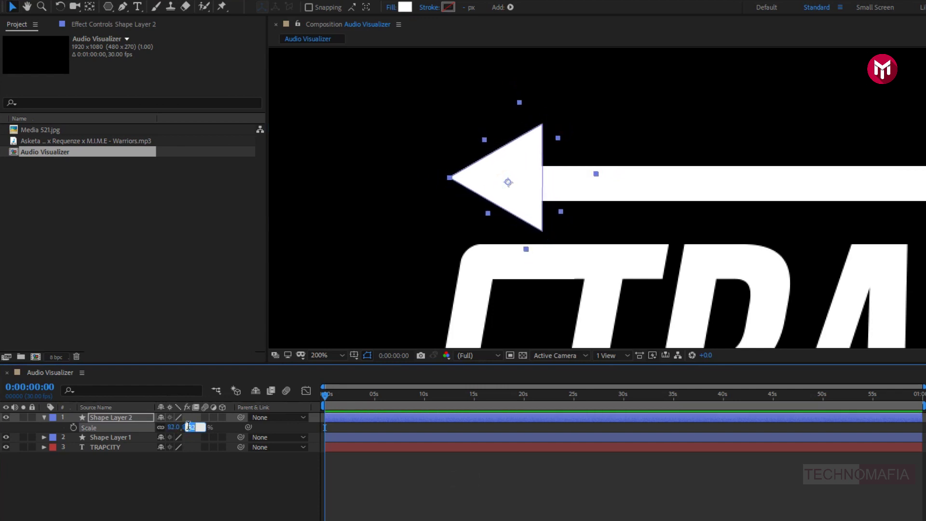
pyautogui.moveTo(516, 196)
pyautogui.mouseDown()
pyautogui.moveTo(535, 198)
pyautogui.moveTo(514, 195)
pyautogui.moveTo(516, 204)
pyautogui.mouseUp()
pyautogui.click(143, 468)
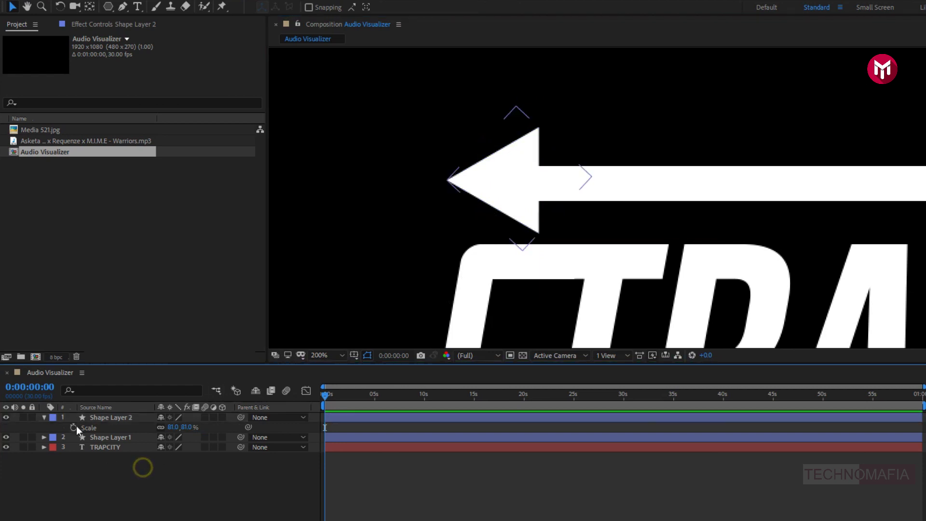
pyautogui.click(44, 418)
# Pre-compose the two shape layers and the TRAPCITY text layer into a composition named Text
pyautogui.press(',')
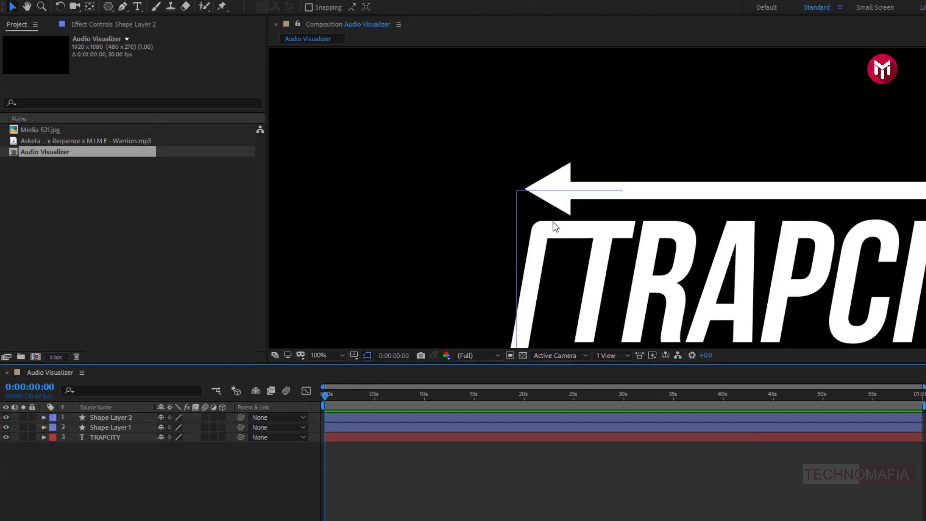
pyautogui.scroll(-3, 588, 227)
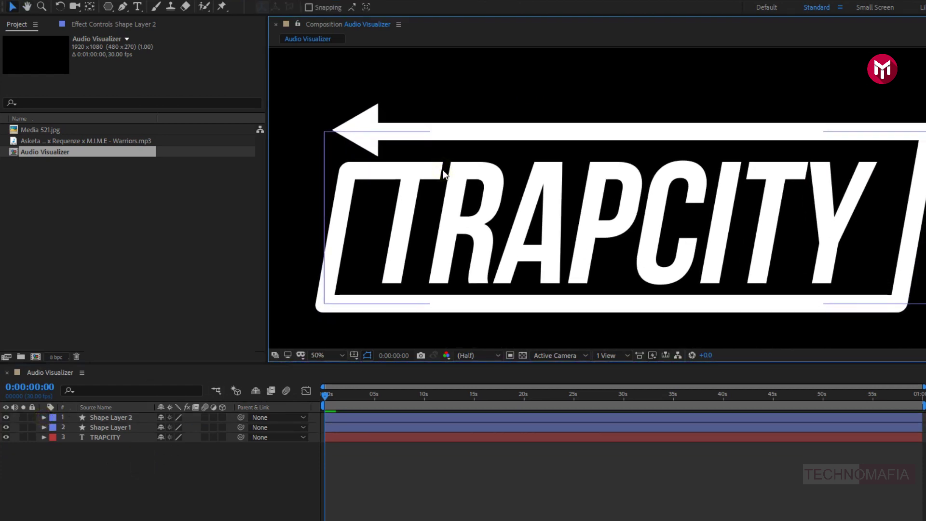
pyautogui.moveTo(533, 196); pyautogui.dragTo(513, 186)
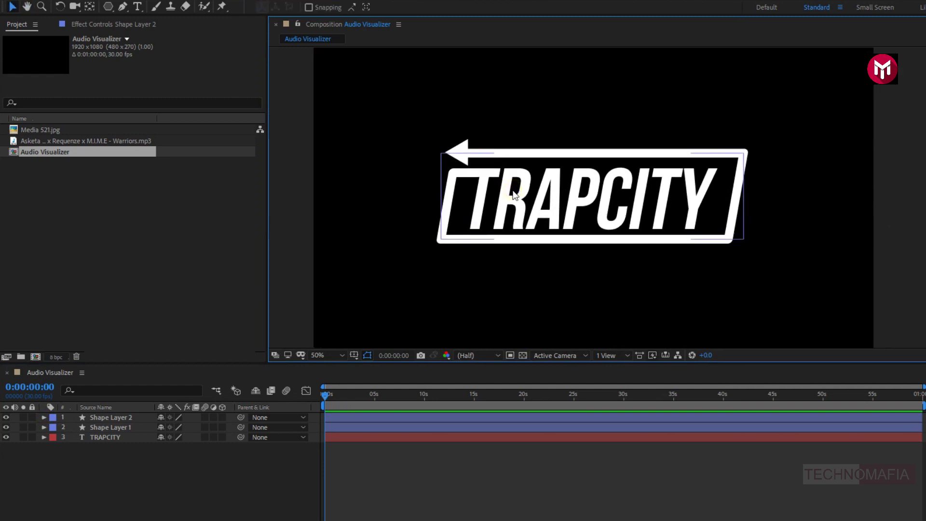
pyautogui.moveTo(126, 450); pyautogui.dragTo(115, 413)
pyautogui.rightClick(115, 415)
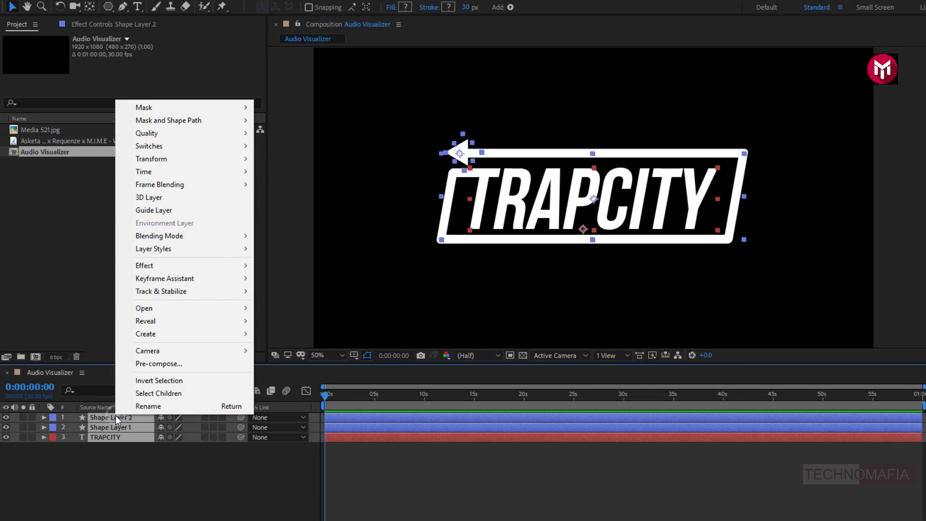
pyautogui.click(145, 363)
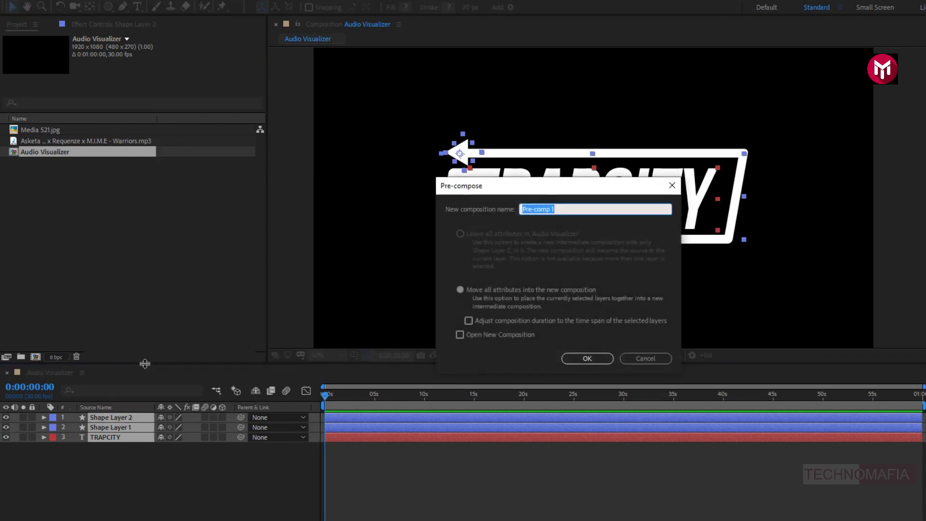
pyautogui.write('Text')
pyautogui.click(576, 358)
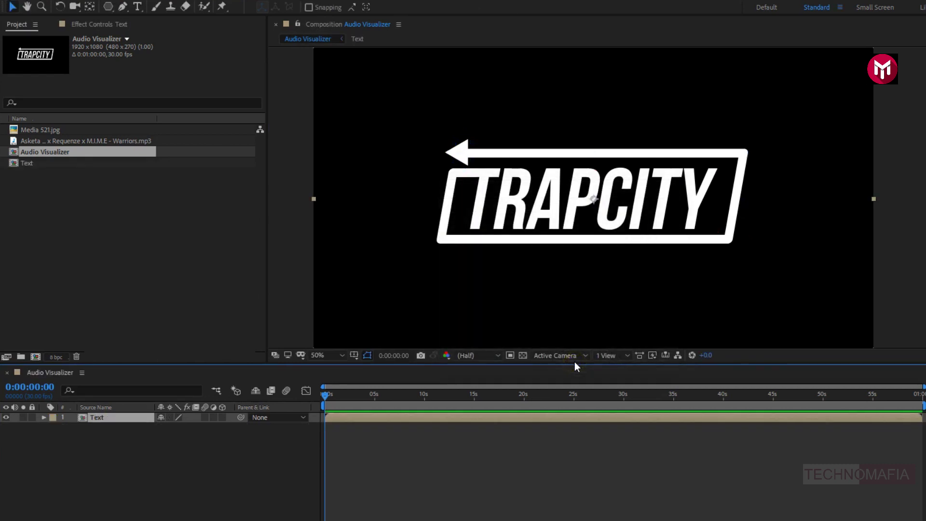
# Add the Warriors MP3 to the timeline beneath the Text layer and pre-compose it as Audio
pyautogui.click(65, 143)
pyautogui.moveTo(60, 143); pyautogui.dragTo(105, 441)
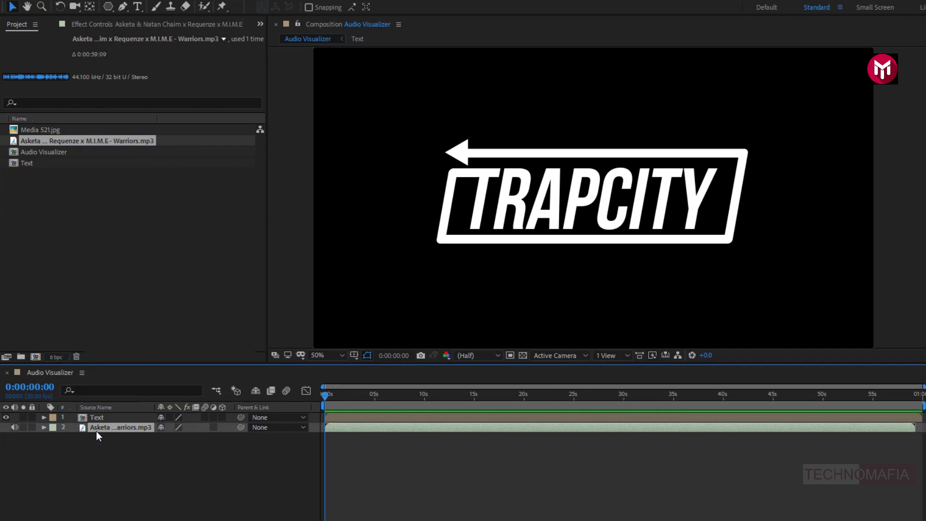
pyautogui.rightClick(96, 430)
pyautogui.click(120, 383)
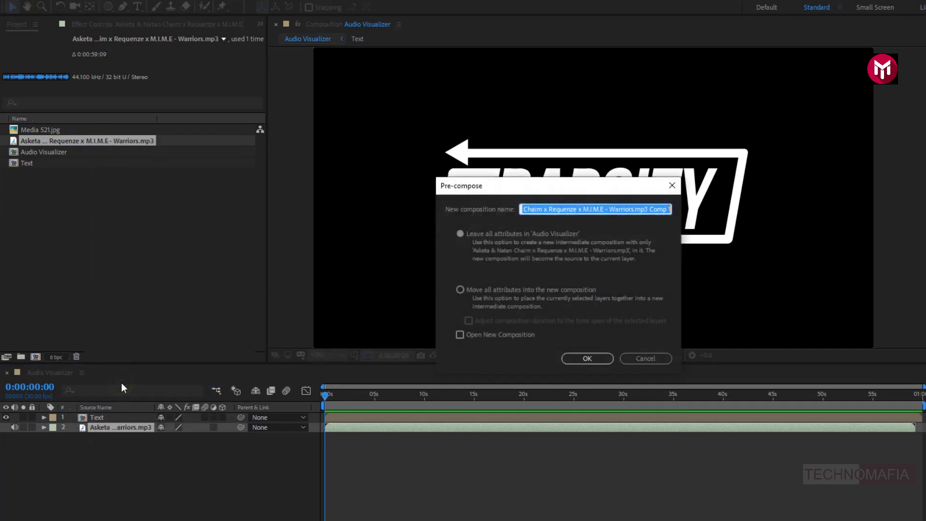
pyautogui.write('Audio')
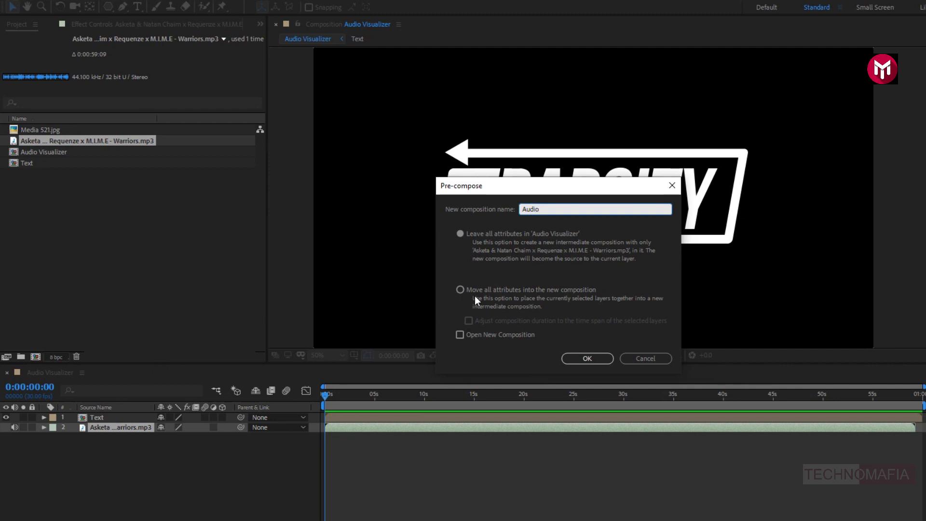
pyautogui.click(571, 359)
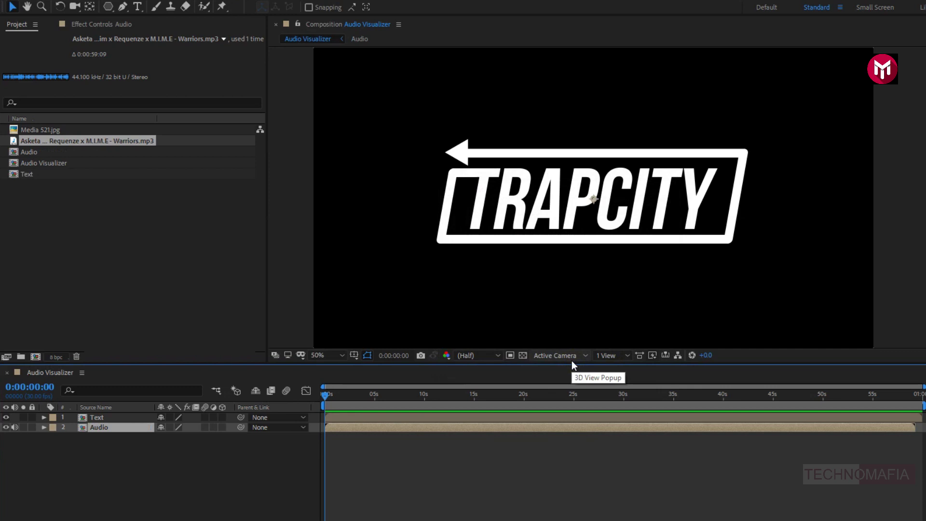
pyautogui.click(128, 470)
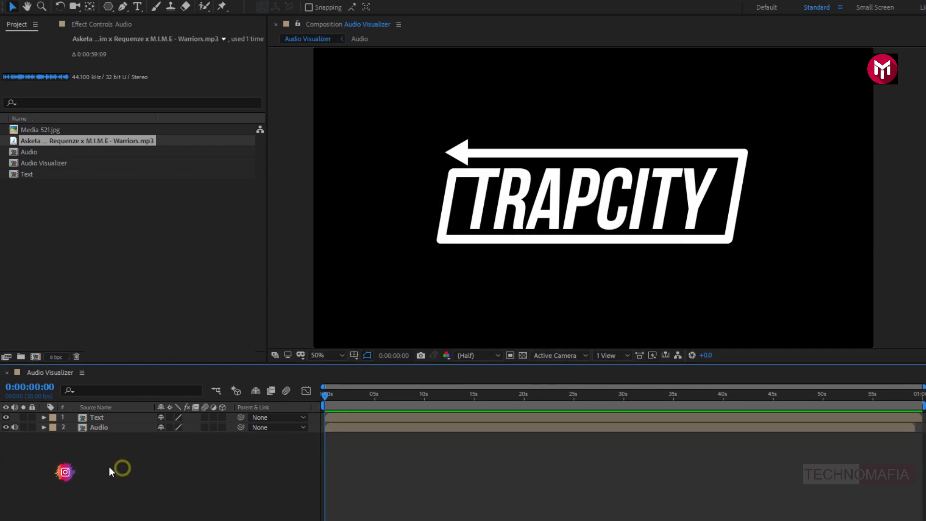
# Create a new comp-sized solid layer named Spectrum above the Text and Audio layers
pyautogui.rightClick(111, 467)
pyautogui.moveTo(151, 335)
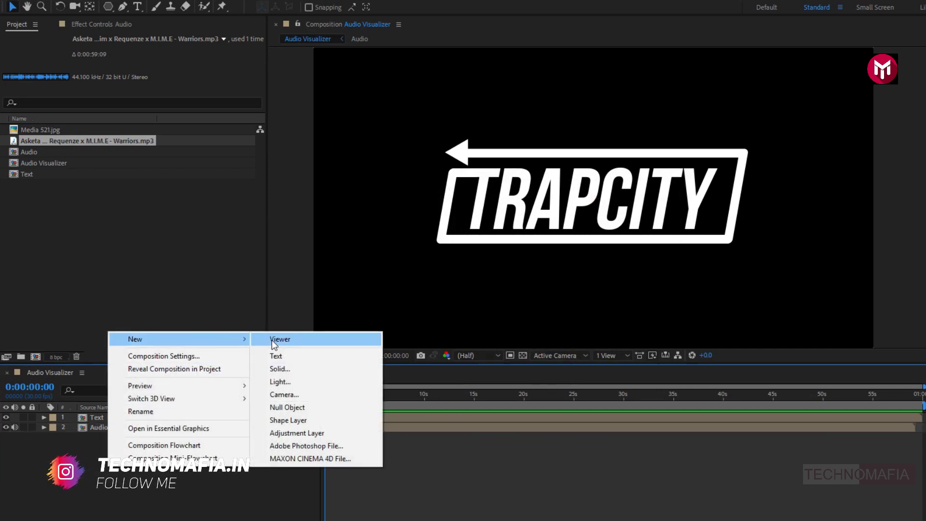
pyautogui.click(282, 368)
pyautogui.write('Spectrum')
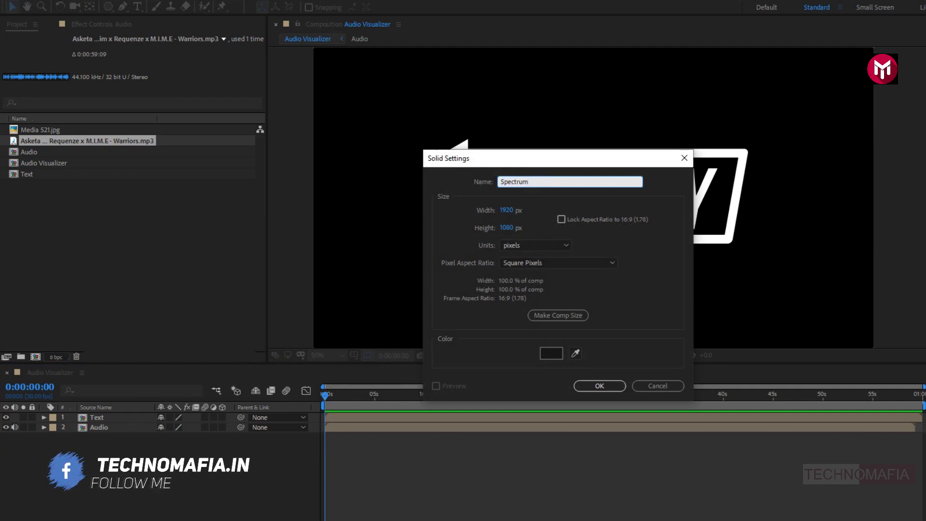
pyautogui.click(586, 386)
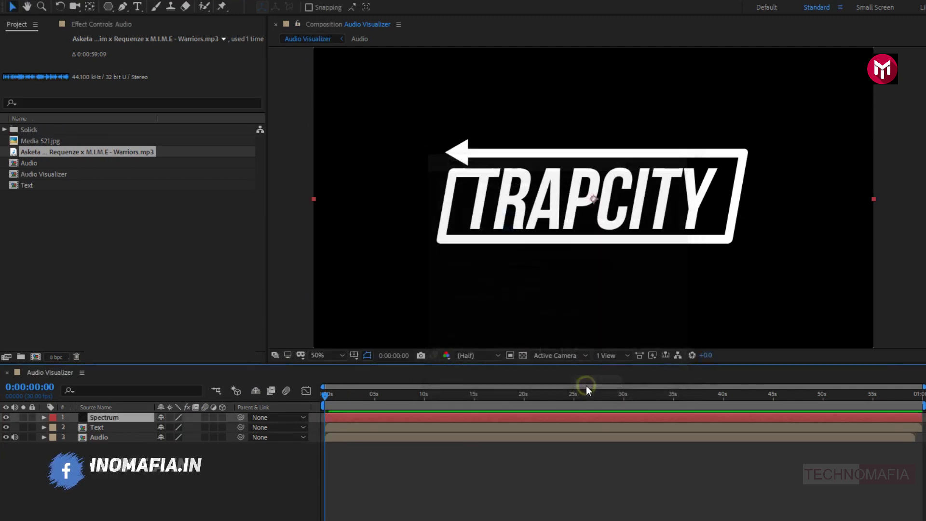
# Find the Audio Spectrum effect and apply it to the Spectrum solid
pyautogui.click(812, 38)
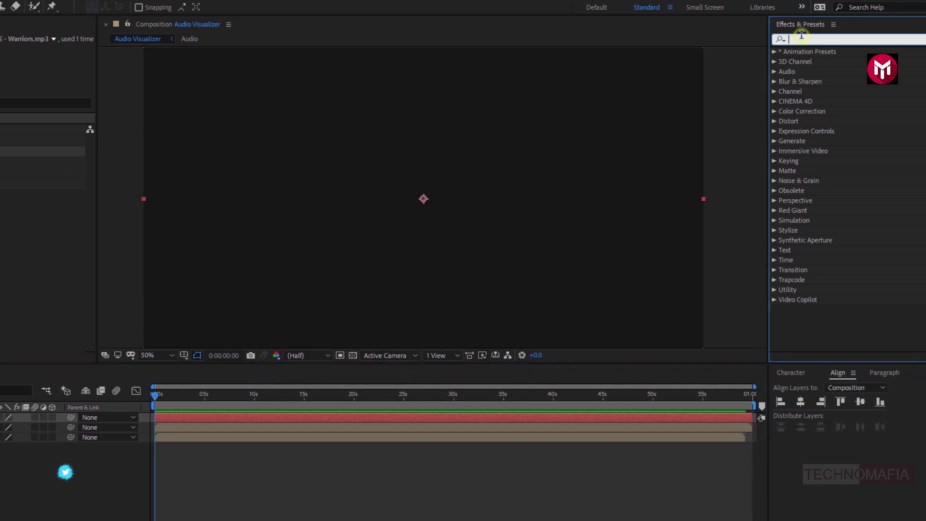
pyautogui.write('aud')
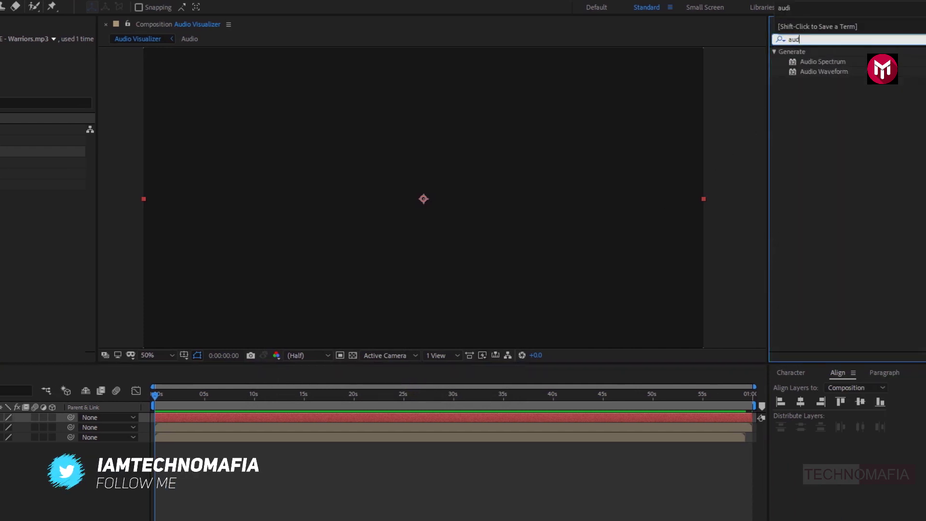
pyautogui.doubleClick(809, 59)
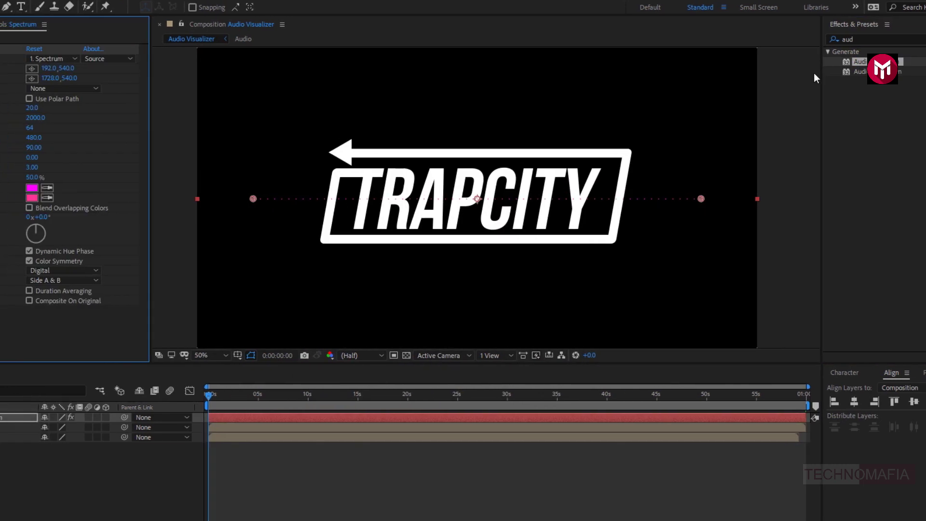
# Place the spectrum's start and end points on the two ends of the frame's lower bar, at about 446, 676 and 1404, 678
pyautogui.moveTo(253, 198); pyautogui.dragTo(320, 235)
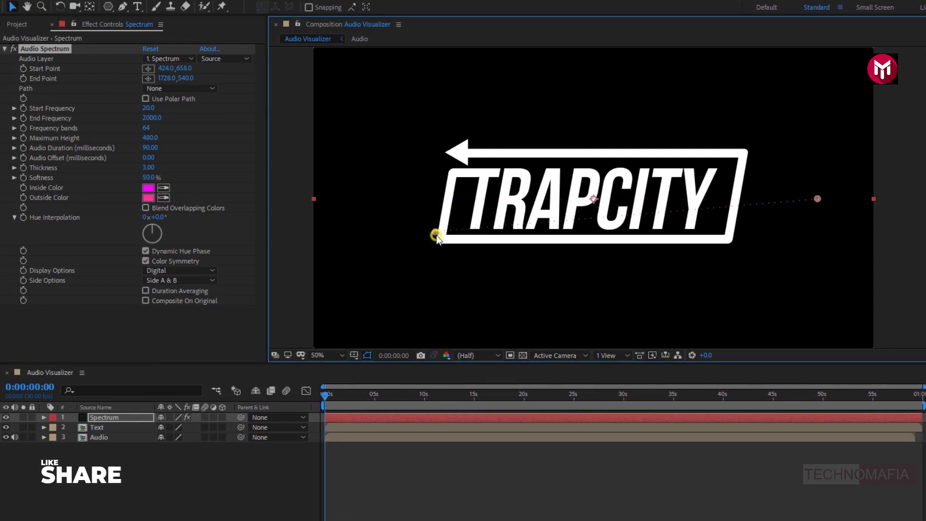
pyautogui.moveTo(436, 235); pyautogui.dragTo(444, 238)
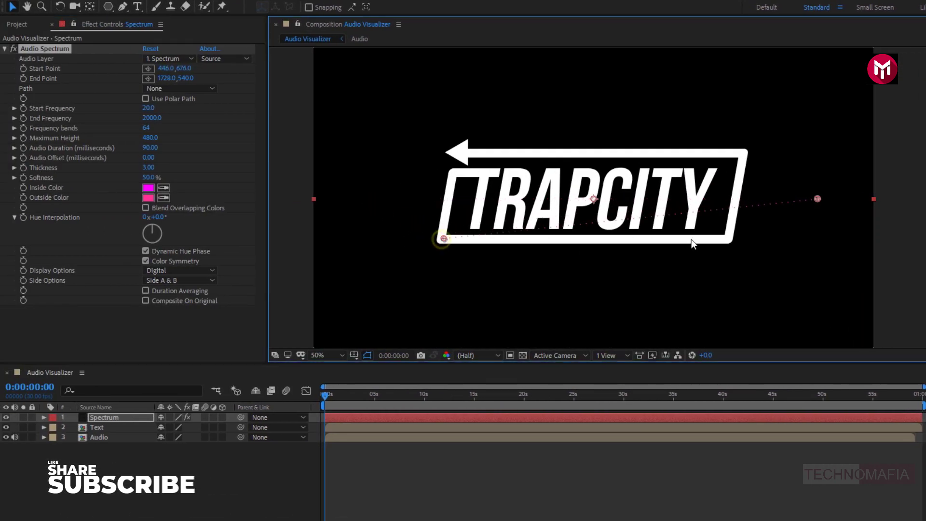
pyautogui.moveTo(817, 198); pyautogui.dragTo(721, 239)
pyautogui.press('.')
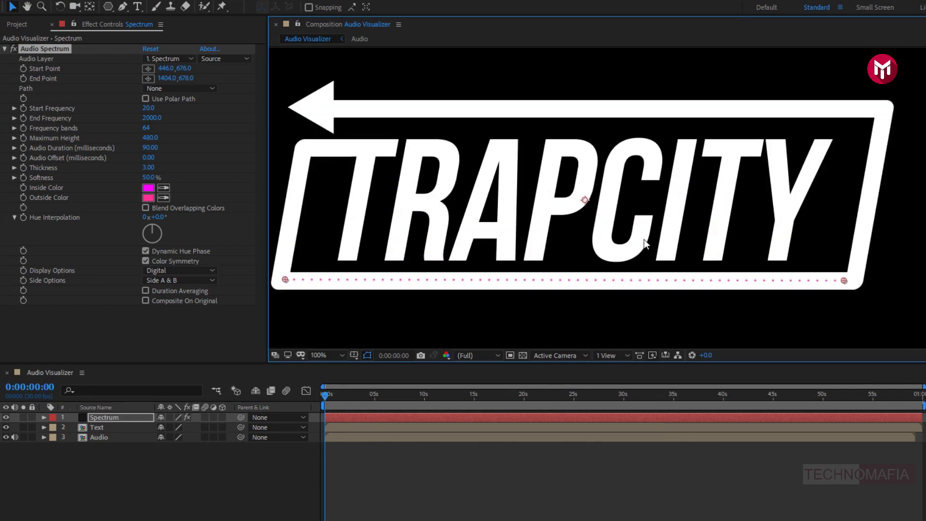
# Use the Audio layer as the spectrum's source and lower its start and end points to about 445, 689 and 1405, 690
pyautogui.click(172, 59)
pyautogui.click(181, 111)
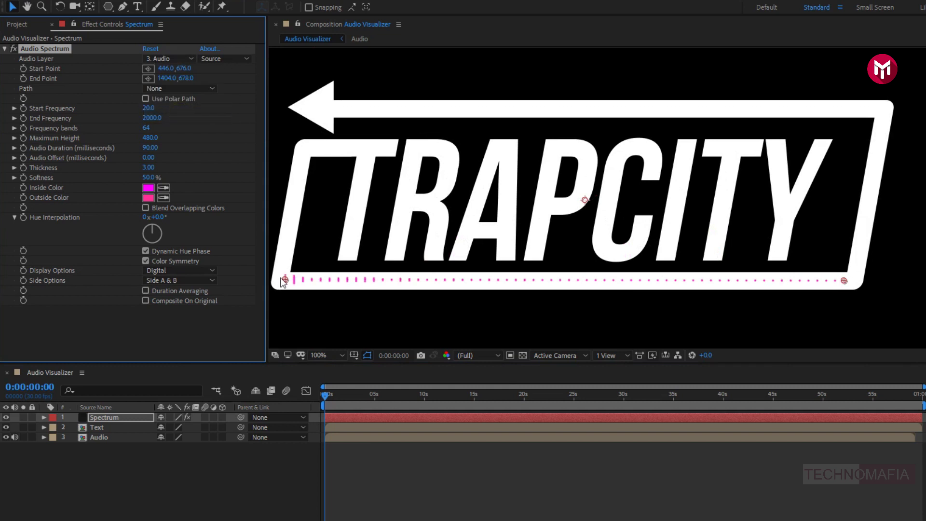
pyautogui.moveTo(282, 279); pyautogui.dragTo(285, 287)
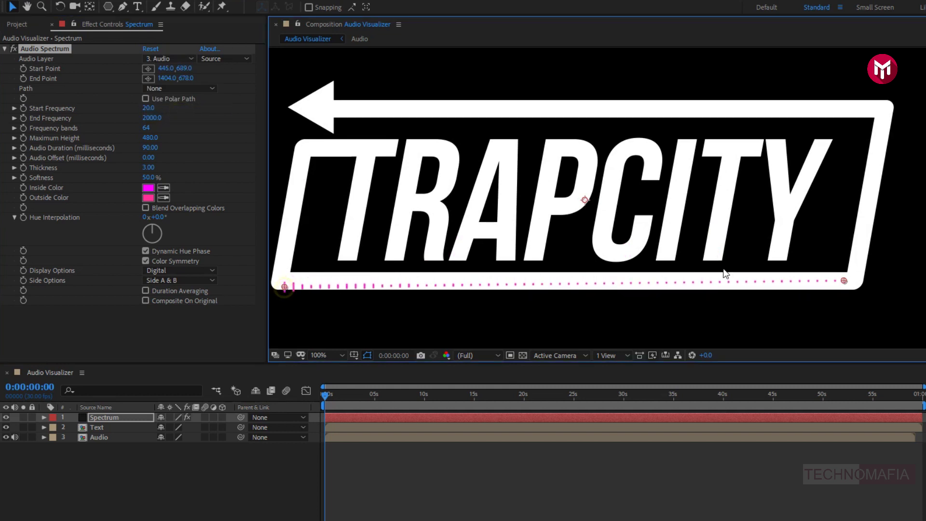
pyautogui.moveTo(844, 281); pyautogui.dragTo(844, 288)
# Limit the spectrum to Side B and move the current time to 0:00:15:10
pyautogui.click(187, 281)
pyautogui.click(189, 305)
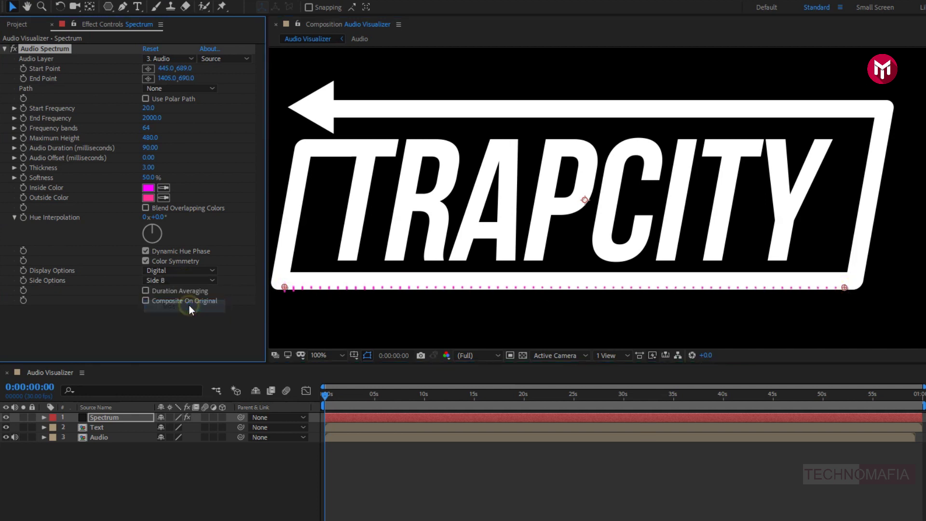
pyautogui.moveTo(480, 398)
pyautogui.mouseDown()
pyautogui.moveTo(495, 398)
pyautogui.moveTo(477, 398)
pyautogui.mouseUp()
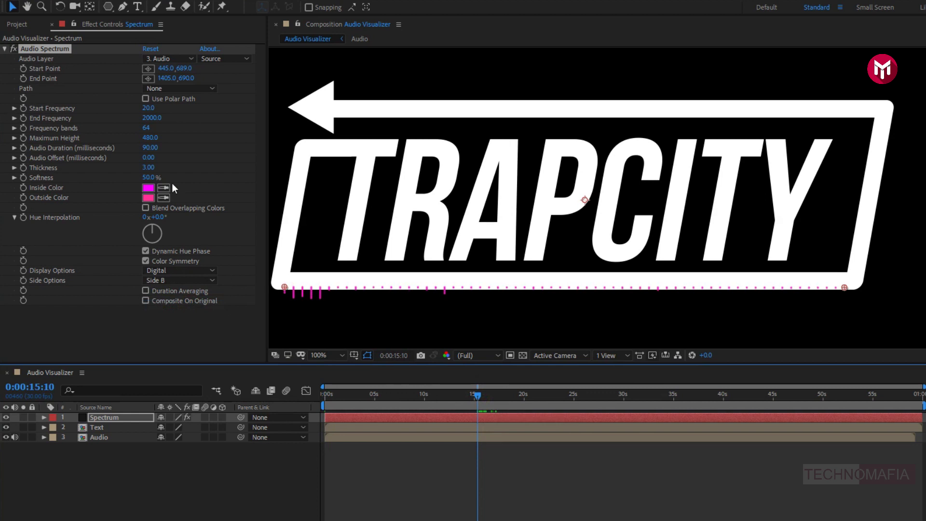
# Set the spectrum's End Frequency to 600 and its Maximum Height to 600
pyautogui.click(151, 119)
pyautogui.write('600')
pyautogui.press('Return')
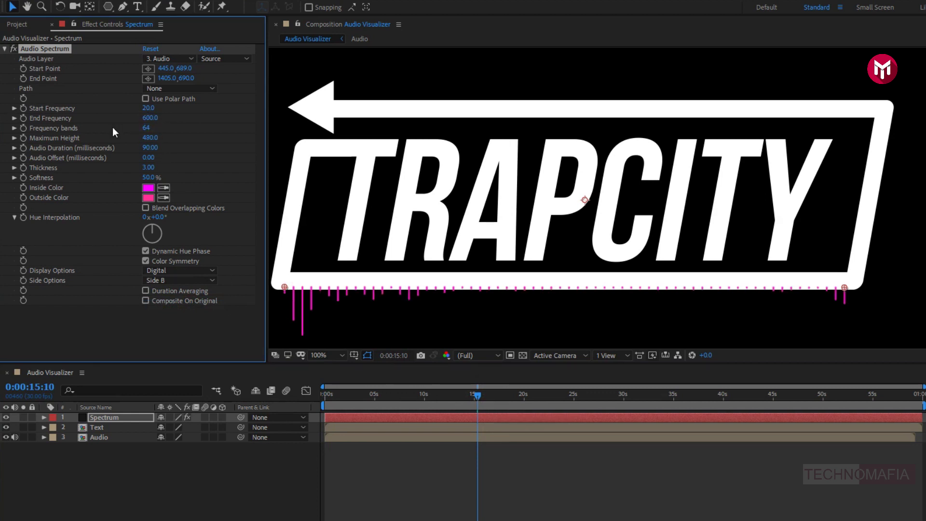
pyautogui.click(144, 138)
pyautogui.write('600')
pyautogui.press('Return')
# Raise the spectrum's Frequency bands to 578
pyautogui.moveTo(141, 127); pyautogui.dragTo(239, 127)
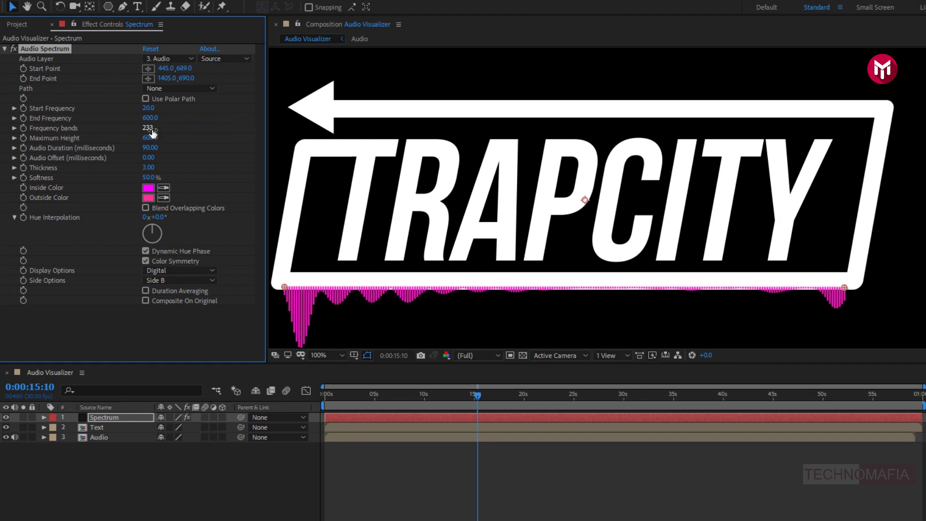
pyautogui.moveTo(167, 127); pyautogui.dragTo(254, 126)
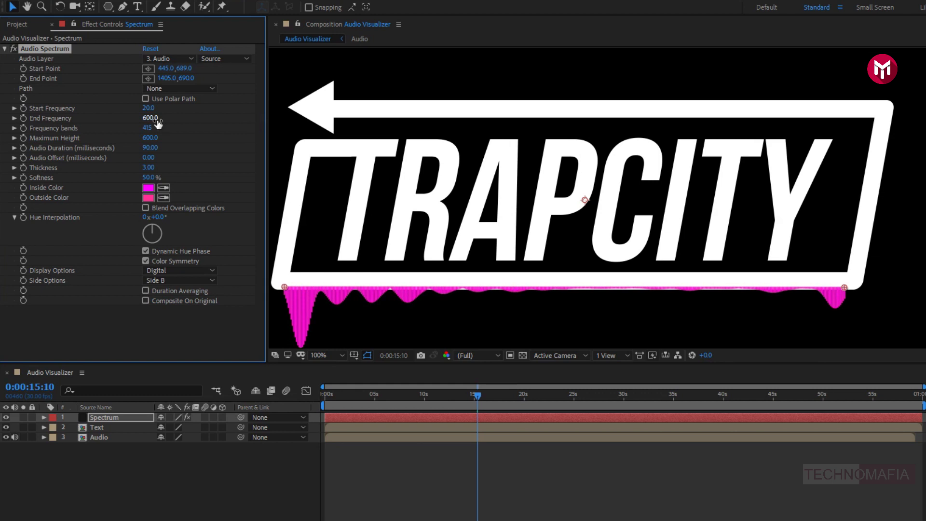
pyautogui.moveTo(147, 127); pyautogui.dragTo(181, 128)
# Change both the Inside Color and the Outside Color of the spectrum to white (FFFFFF)
pyautogui.press('h')
pyautogui.moveTo(359, 183); pyautogui.dragTo(381, 150)
pyautogui.press('v')
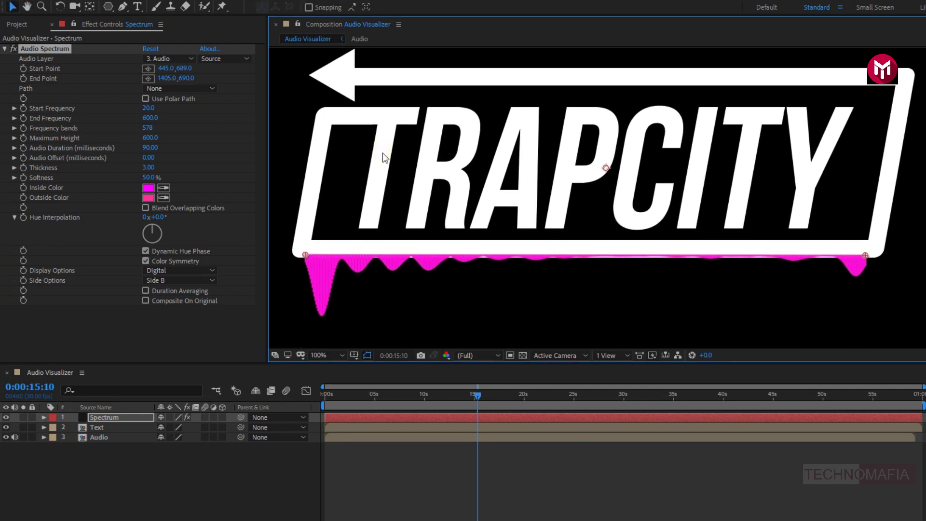
pyautogui.click(148, 188)
pyautogui.click(180, 152)
pyautogui.click(434, 153)
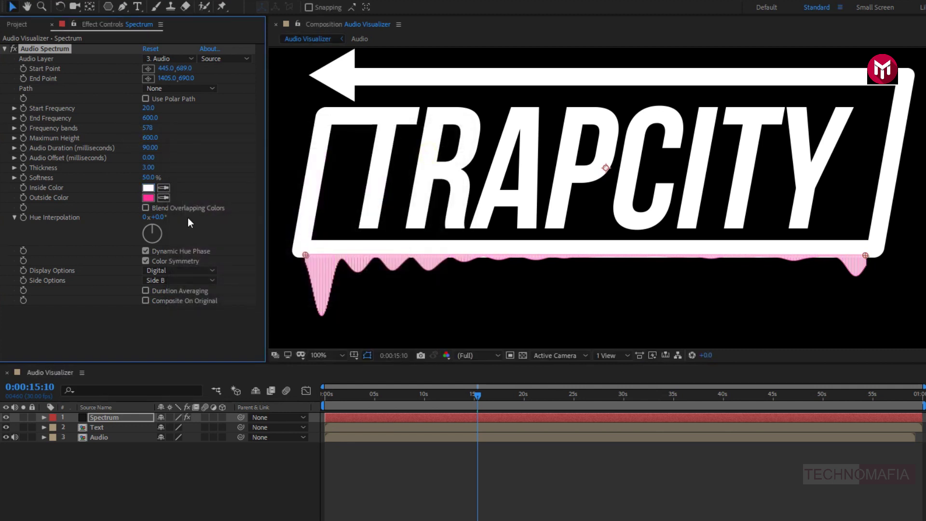
pyautogui.click(148, 199)
pyautogui.click(180, 153)
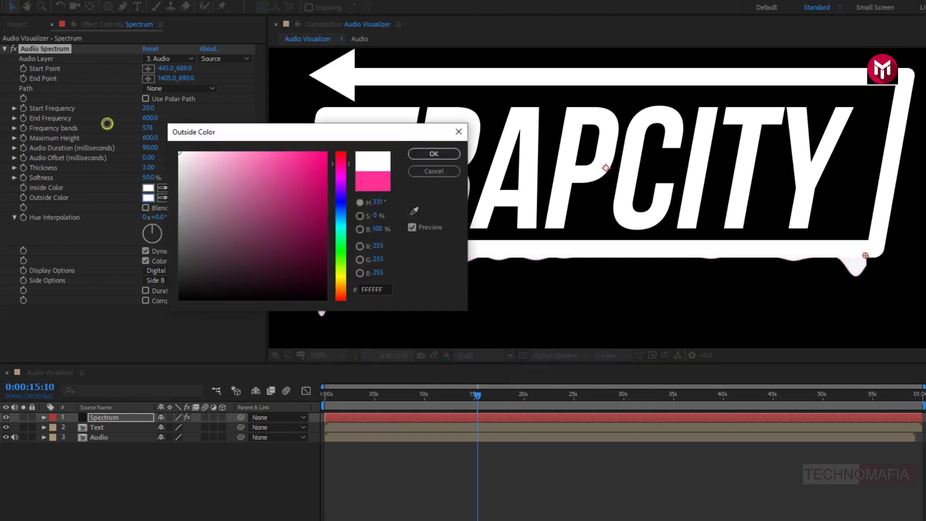
pyautogui.click(433, 153)
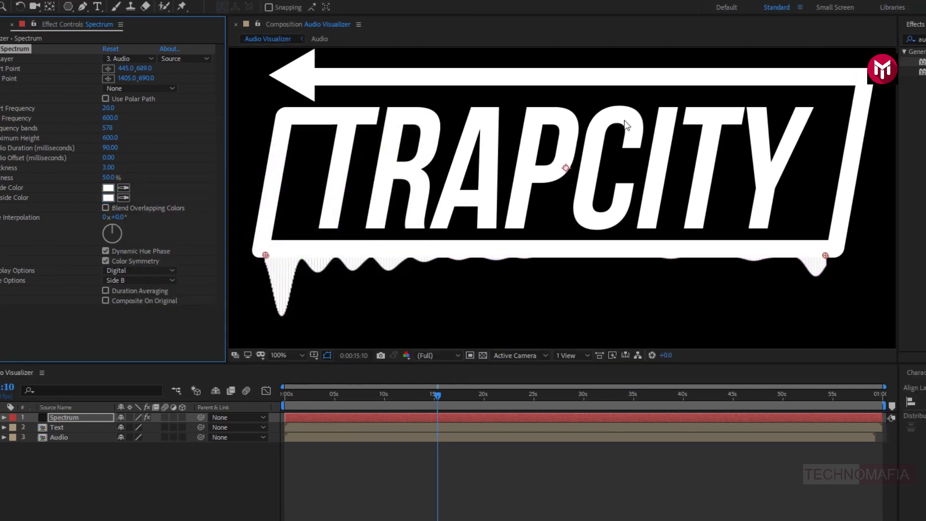
# Find the Stylize Glow effect and apply it to the Spectrum layer
pyautogui.hotkey('ctrl', 'a')
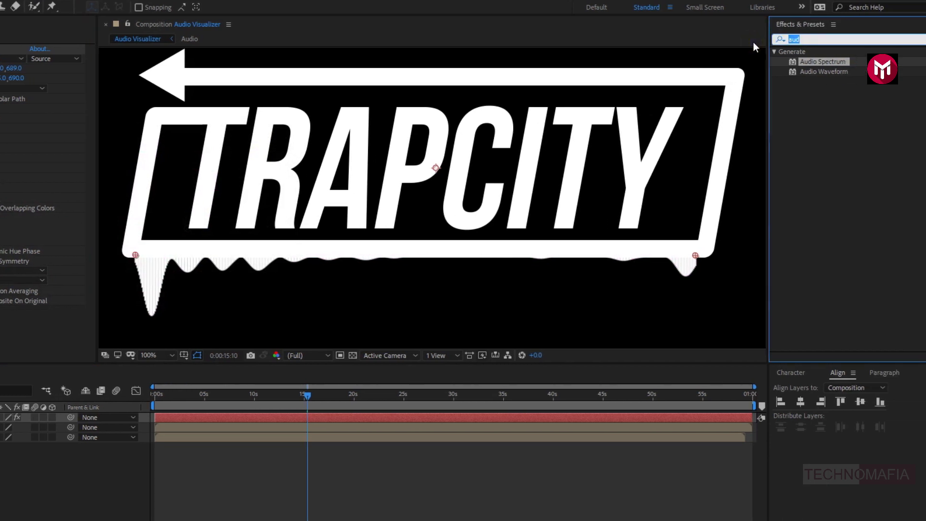
pyautogui.write('glow')
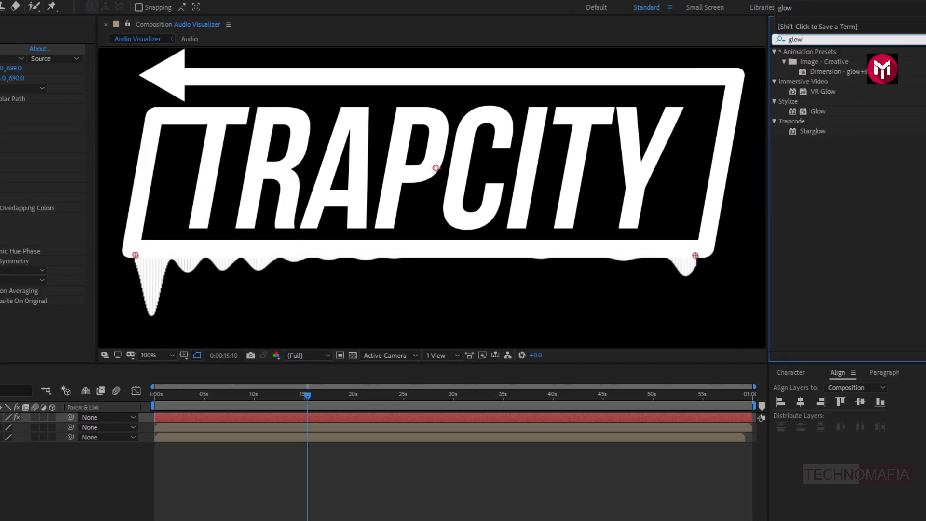
pyautogui.doubleClick(814, 112)
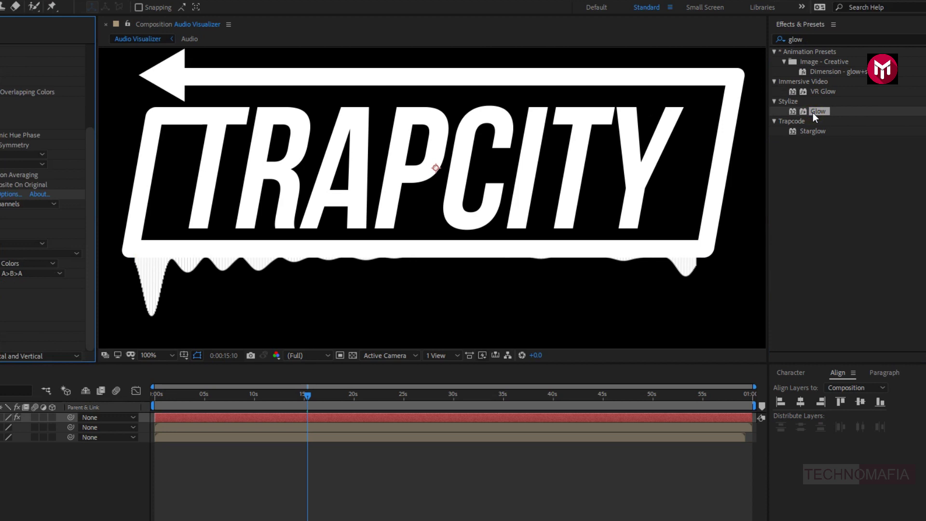
# Fit the whole composition in the viewer and preview the spectrum animation from the beginning
pyautogui.click(153, 395)
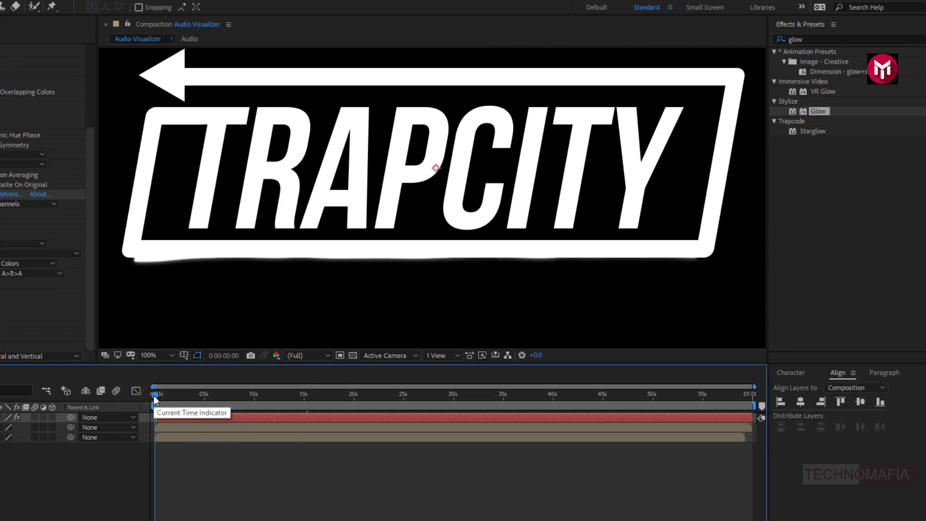
pyautogui.click(154, 350)
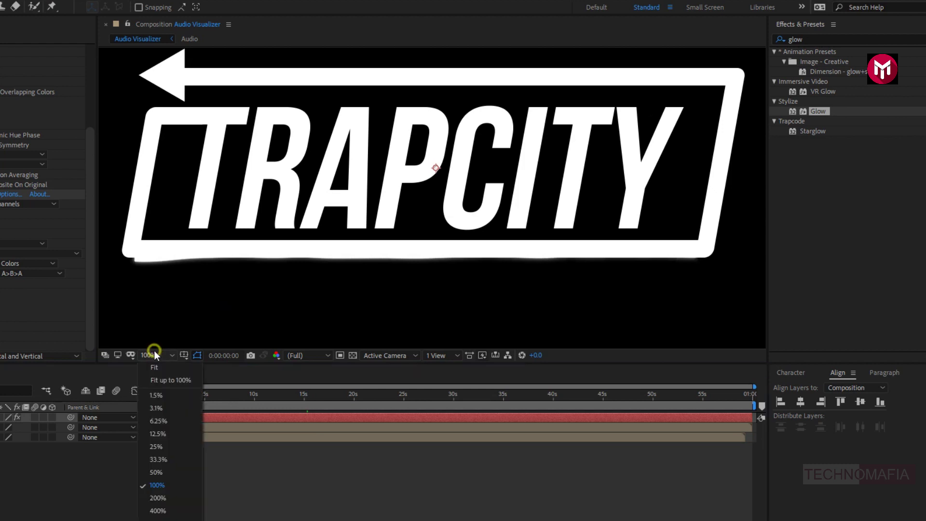
pyautogui.click(163, 377)
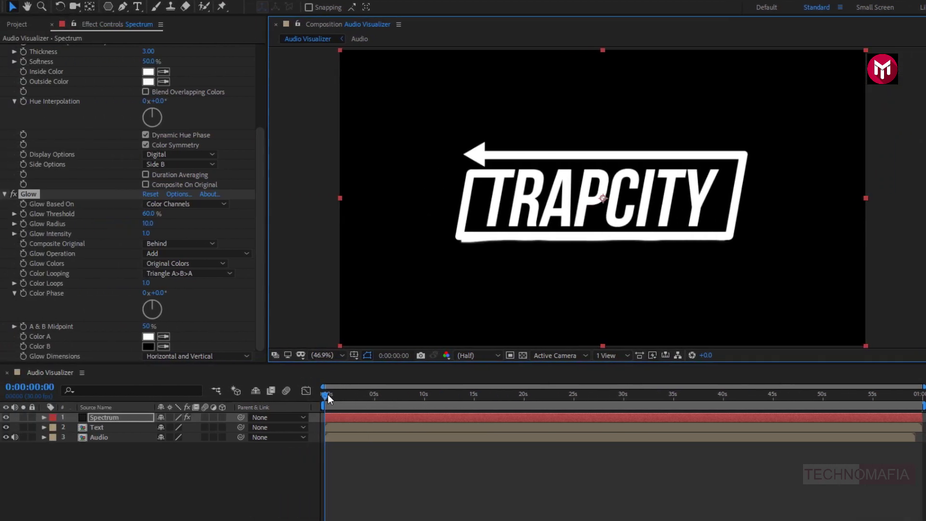
pyautogui.press('space')
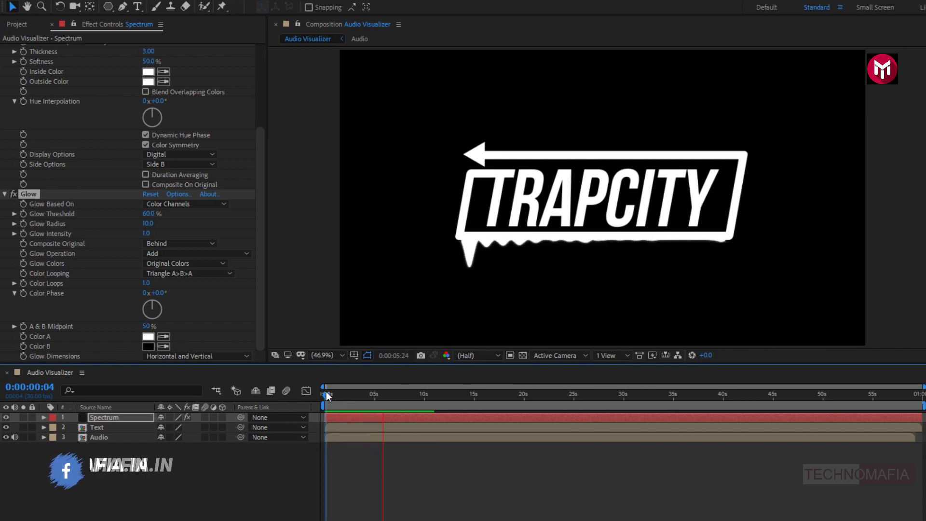
pyautogui.press('space')
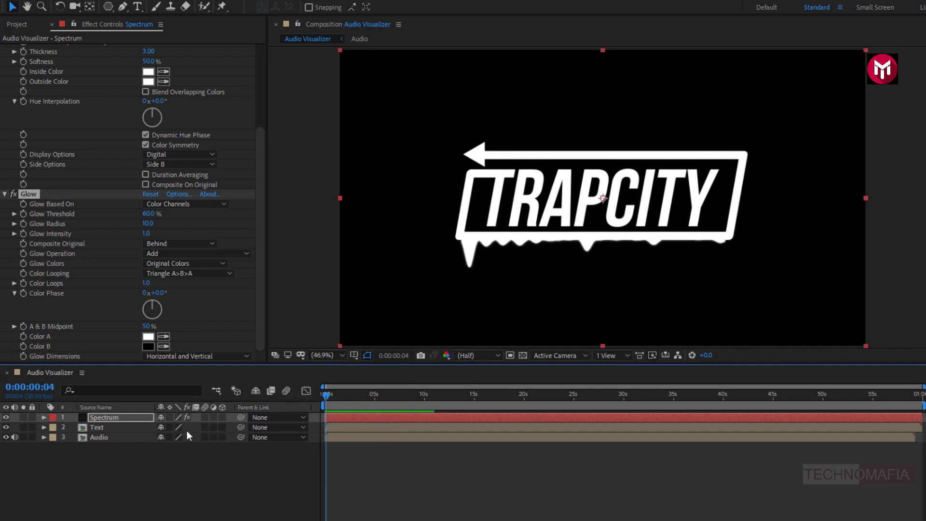
# Create a new comp-sized solid layer named Particle 1 above the Spectrum layer
pyautogui.click(131, 470)
pyautogui.rightClick(118, 464)
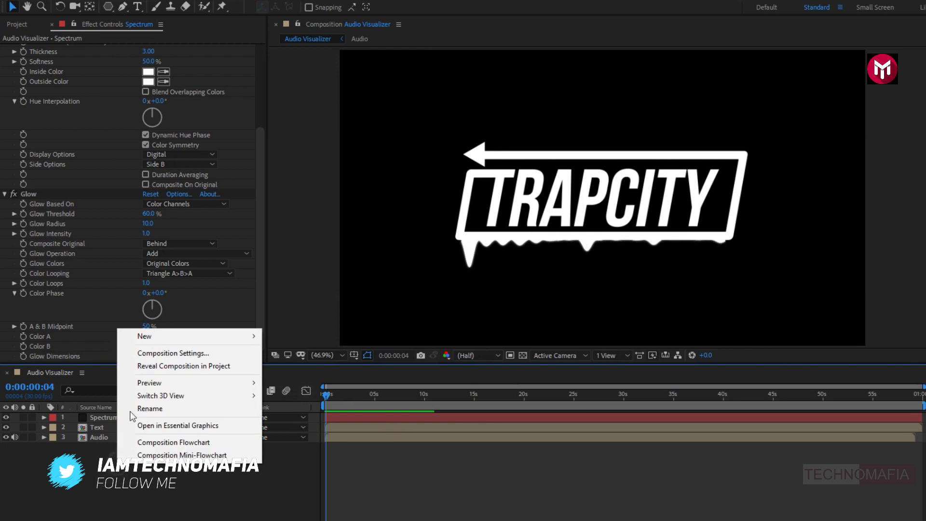
pyautogui.moveTo(232, 334)
pyautogui.click(300, 365)
pyautogui.write('Particle ')
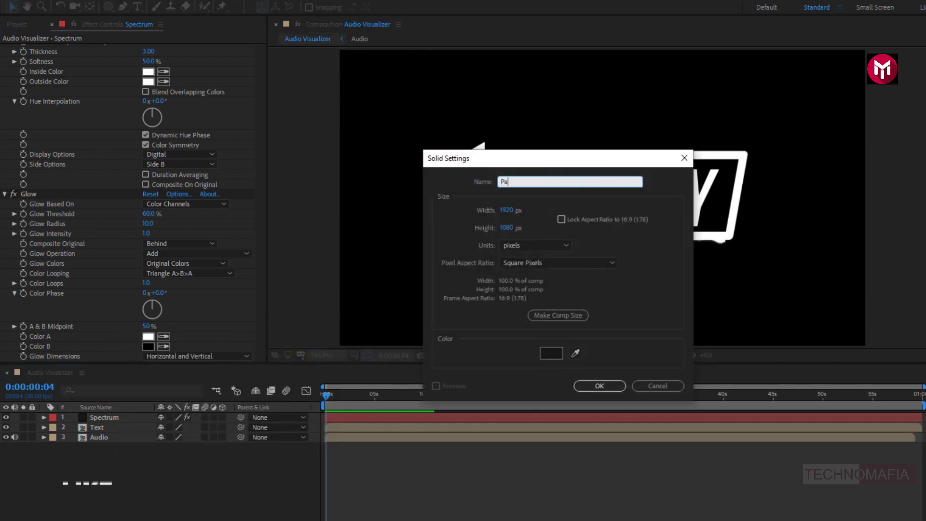
pyautogui.write('1')
pyautogui.click(581, 384)
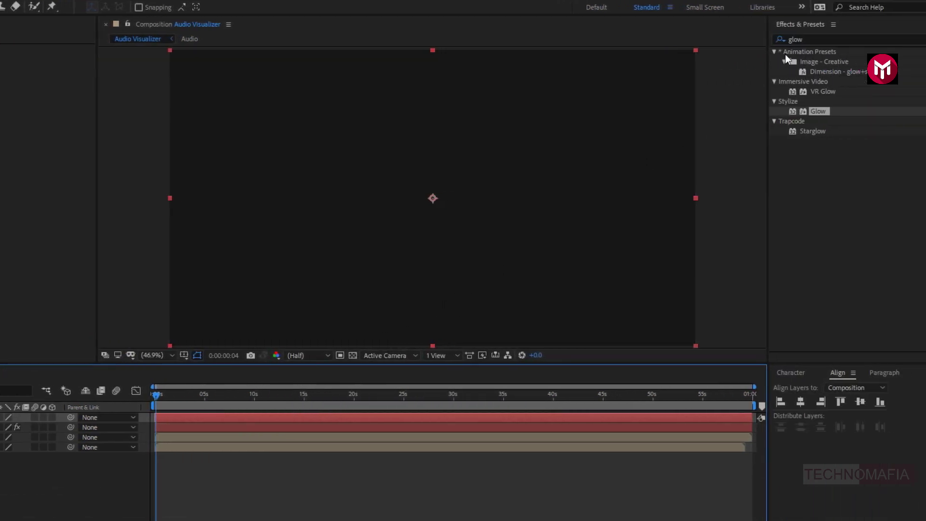
# Apply the CC Particle World effect to the Particle 1 solid and set its Birth Rate to 0.5
pyautogui.doubleClick(849, 41)
pyautogui.write('cc')
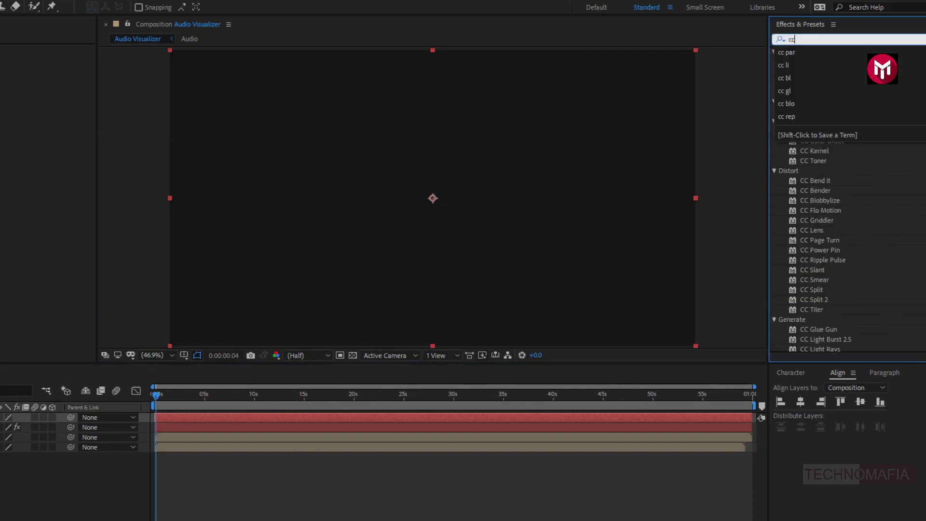
pyautogui.write(' pa')
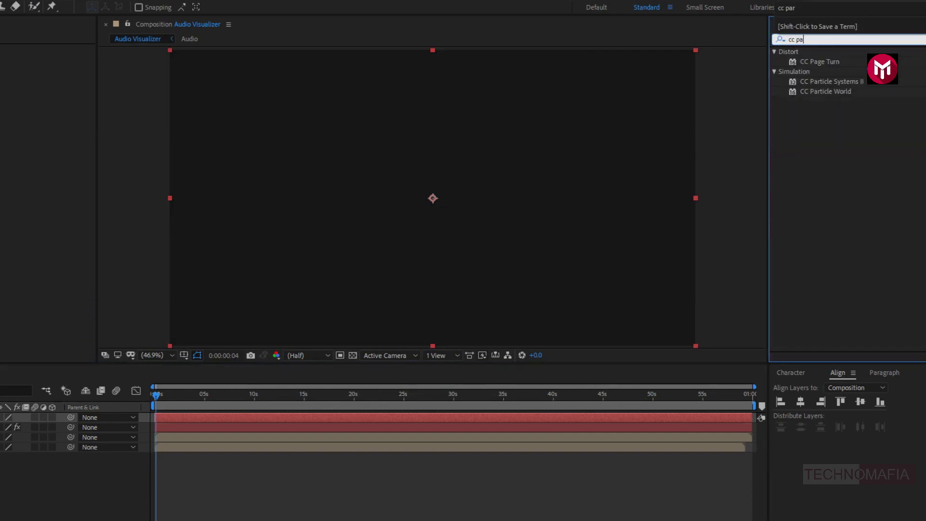
pyautogui.doubleClick(820, 91)
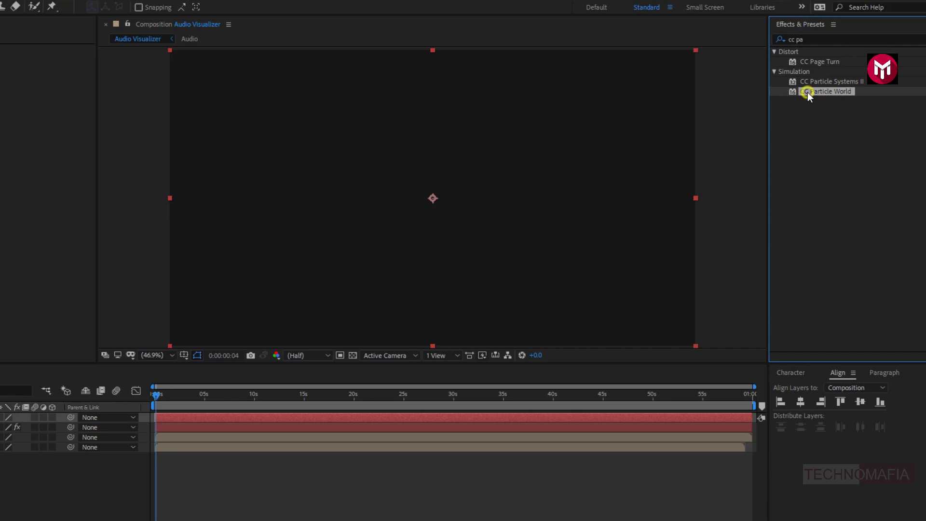
pyautogui.click(147, 69)
pyautogui.write('0.5')
pyautogui.press('Return')
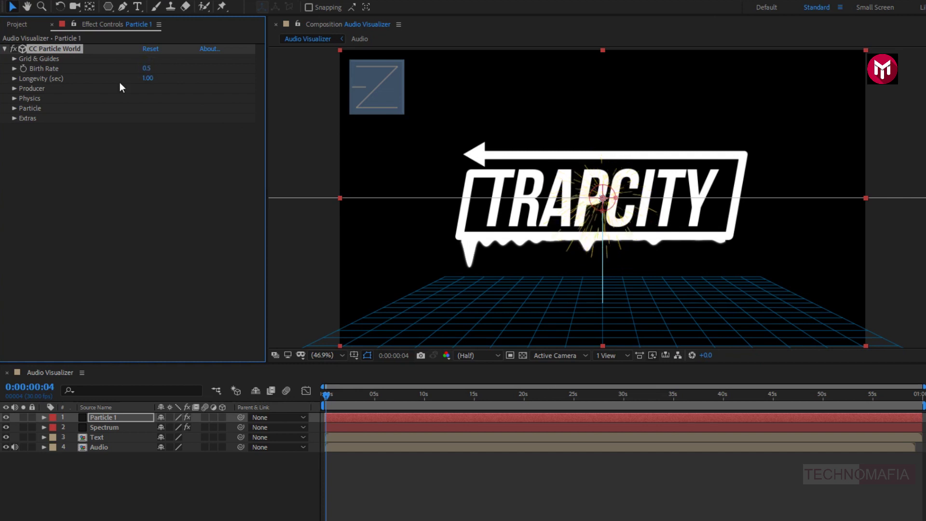
# Set the Longevity of the Particle 1 layer's CC Particle World effect to 6 seconds
pyautogui.click(147, 79)
pyautogui.write('6')
pyautogui.press('Return')
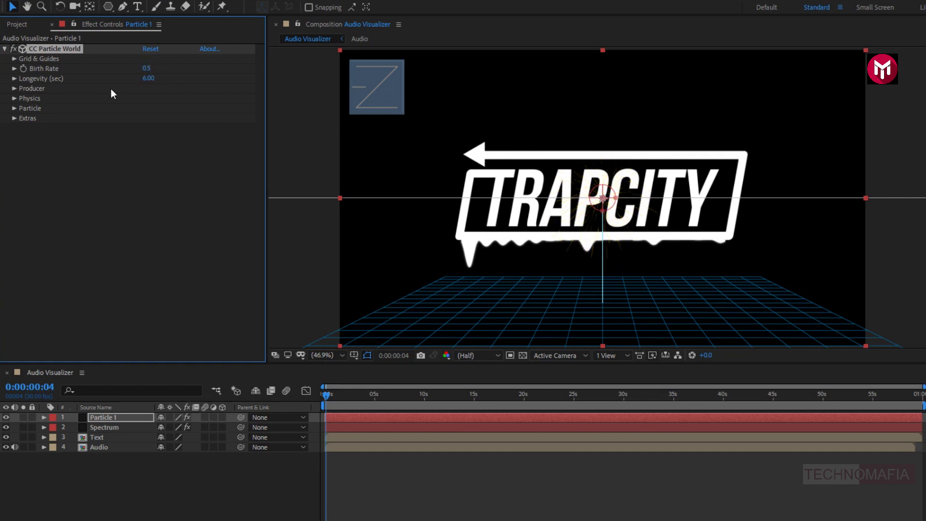
# Set the particle producer's Radius X to 0.5, Radius Y to 0 and Radius Z to 0.06
pyautogui.click(15, 89)
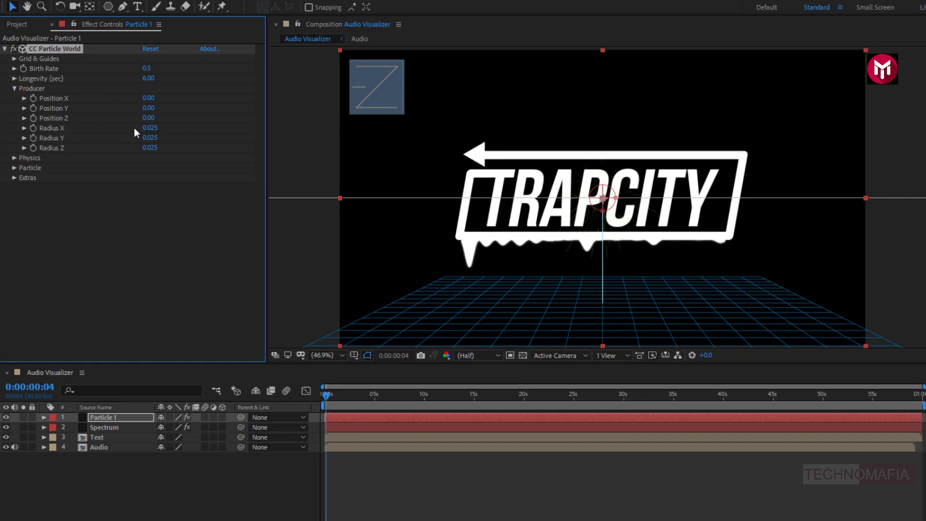
pyautogui.click(149, 128)
pyautogui.write('0.5')
pyautogui.press('Return')
pyautogui.click(150, 137)
pyautogui.write('0')
pyautogui.press('Return')
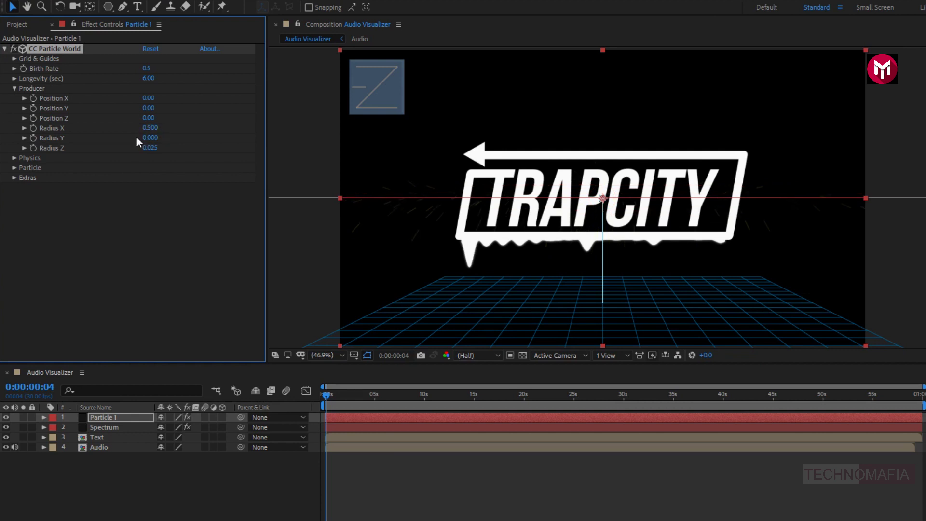
pyautogui.click(146, 148)
pyautogui.write('0.0')
pyautogui.press('Return')
# Change the particle physics animation to Direction Axis with a Velocity of 0.2
pyautogui.click(15, 158)
pyautogui.click(173, 168)
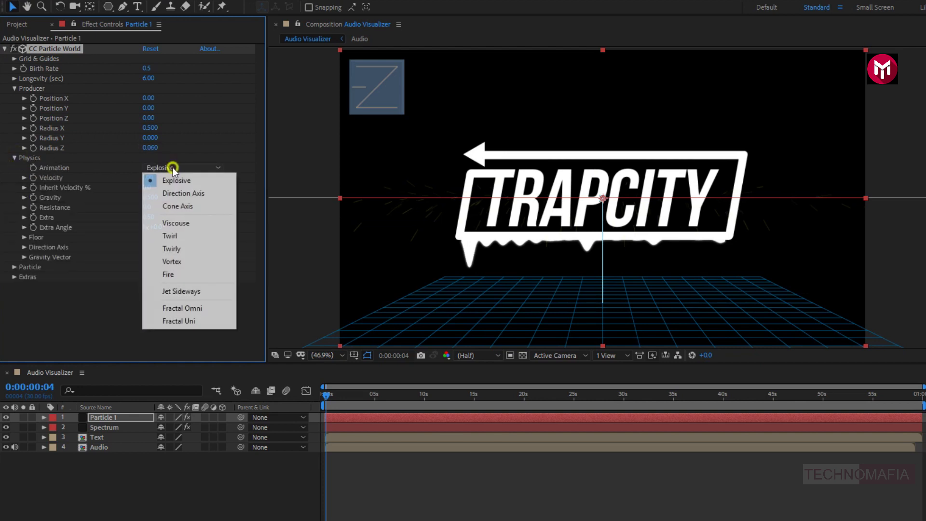
pyautogui.click(183, 193)
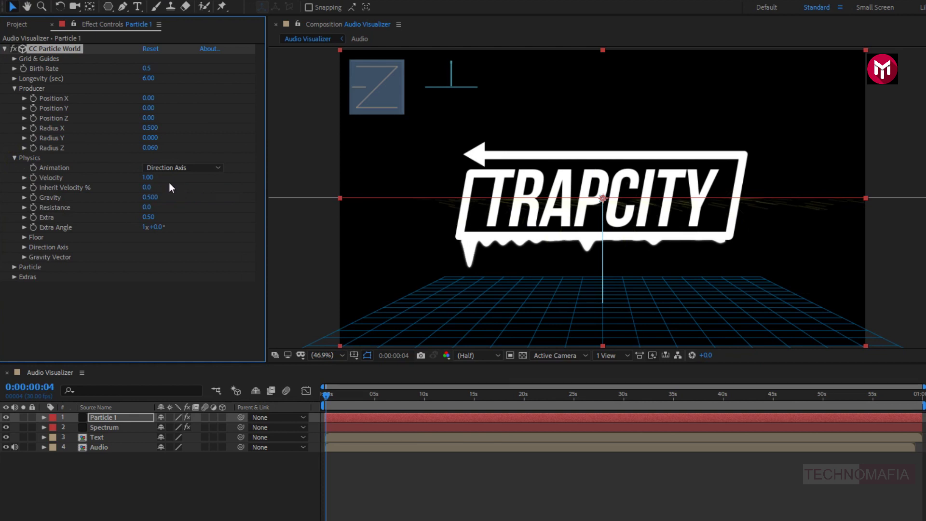
pyautogui.click(146, 177)
pyautogui.write('0.2')
pyautogui.press('Return')
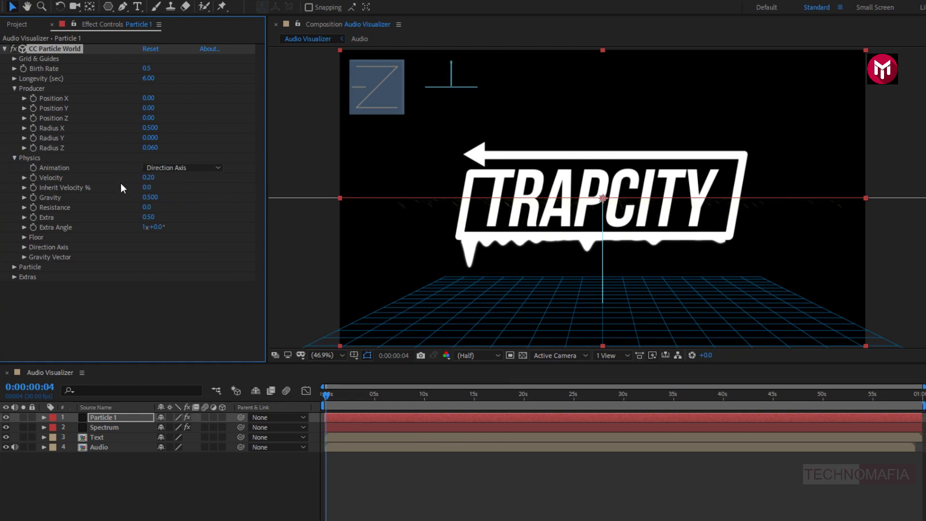
# Set the particle physics Gravity to 0 and the Extra Angle to 1x+90°
pyautogui.click(147, 197)
pyautogui.write('0')
pyautogui.press('Return')
pyautogui.click(155, 224)
pyautogui.write('90')
pyautogui.press('Return')
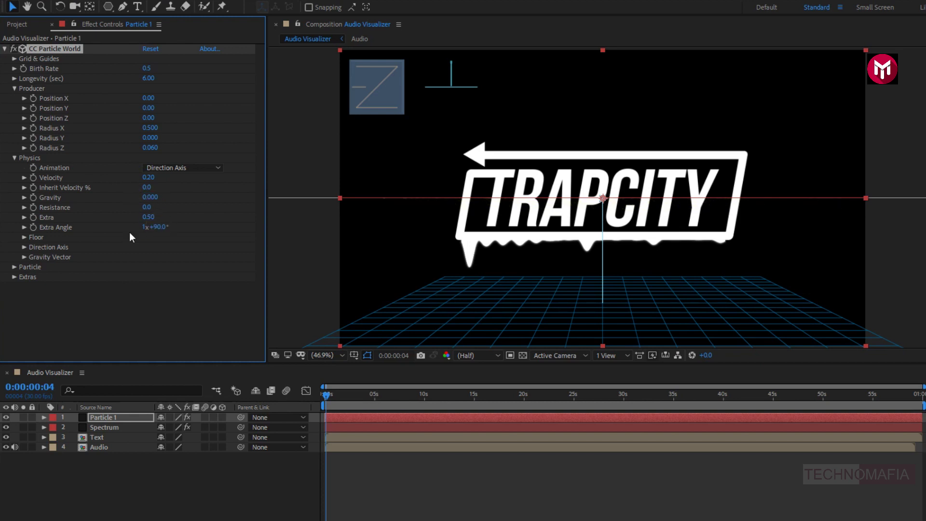
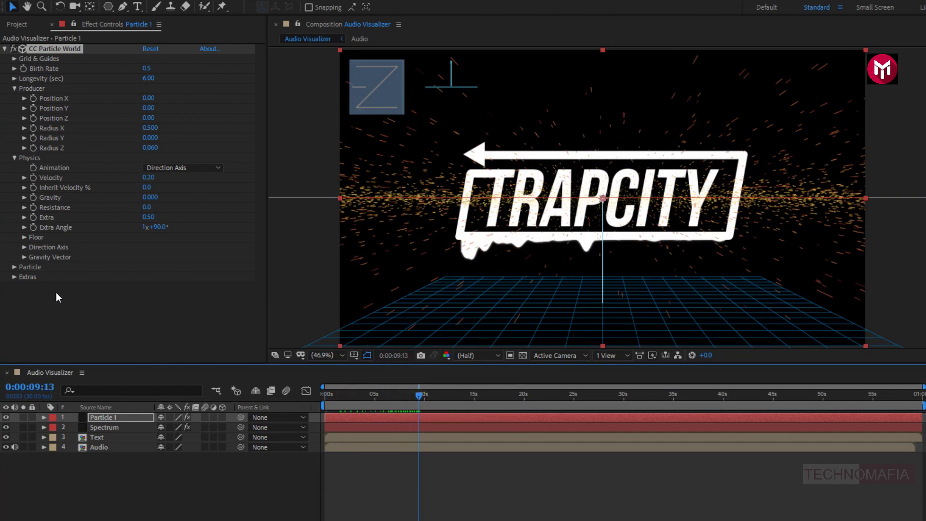
# Lower the Max Opacity of the Particle 1 line particles to 10%
pyautogui.click(13, 268)
pyautogui.scroll(-3, 13, 271)
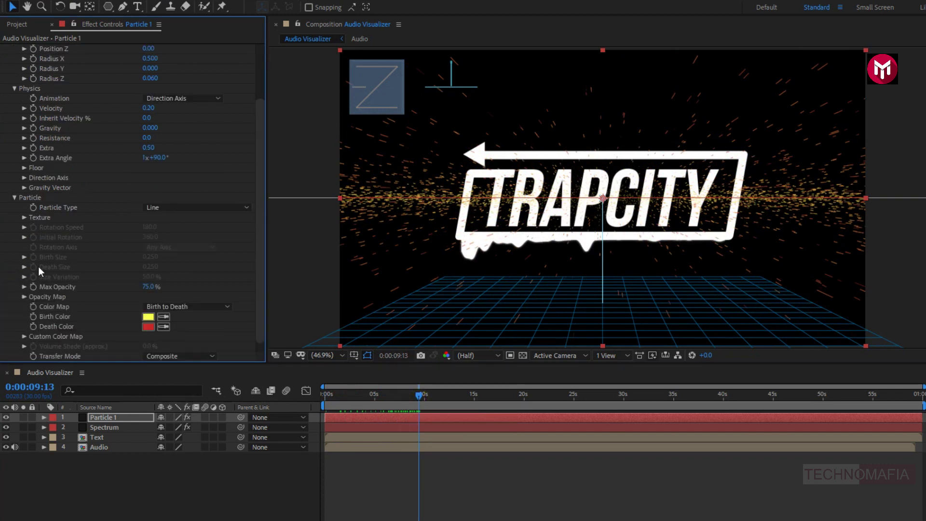
pyautogui.click(146, 286)
pyautogui.write('1')
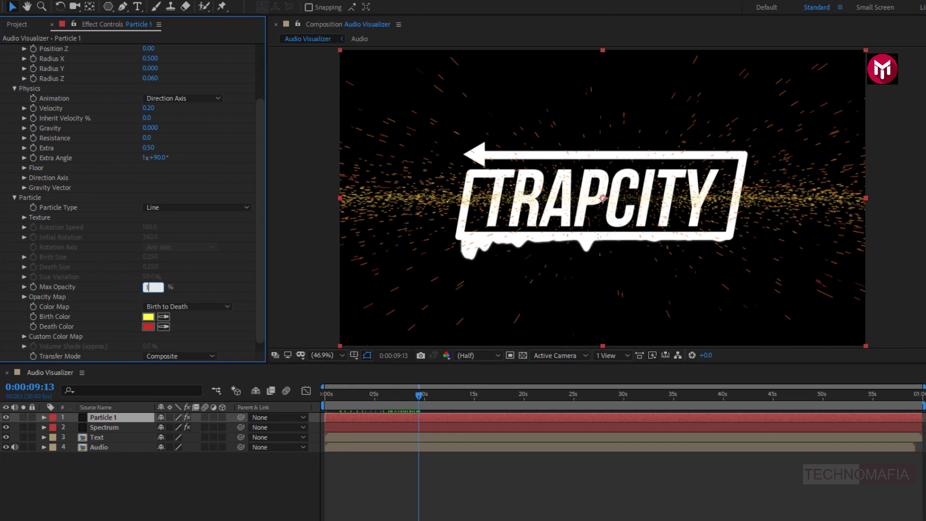
pyautogui.write('0')
pyautogui.press('Return')
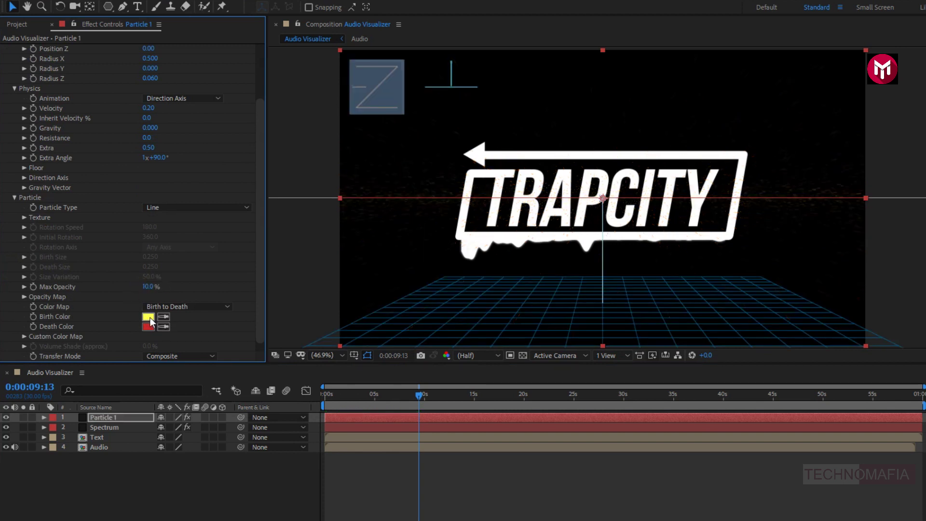
# Set both the Birth Color and the Death Color of the particles to white (FFFFFF)
pyautogui.click(149, 318)
pyautogui.click(179, 153)
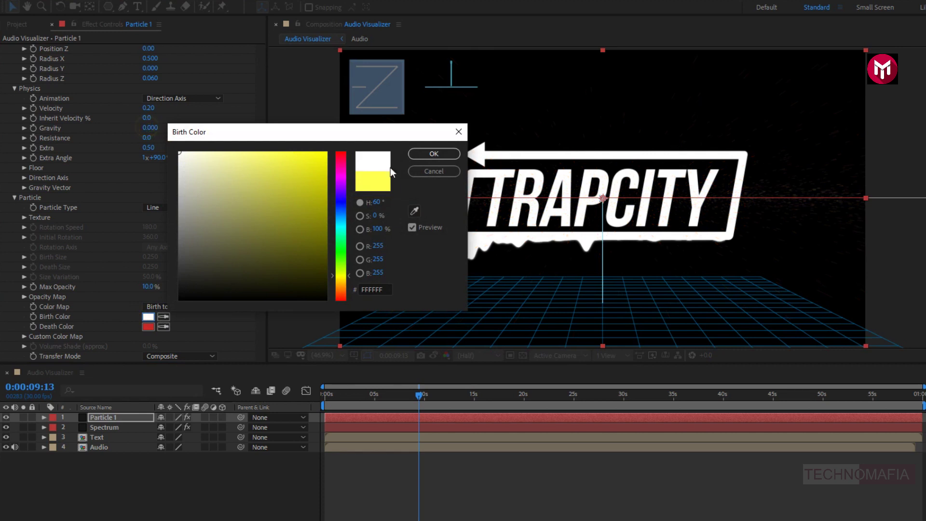
pyautogui.click(420, 154)
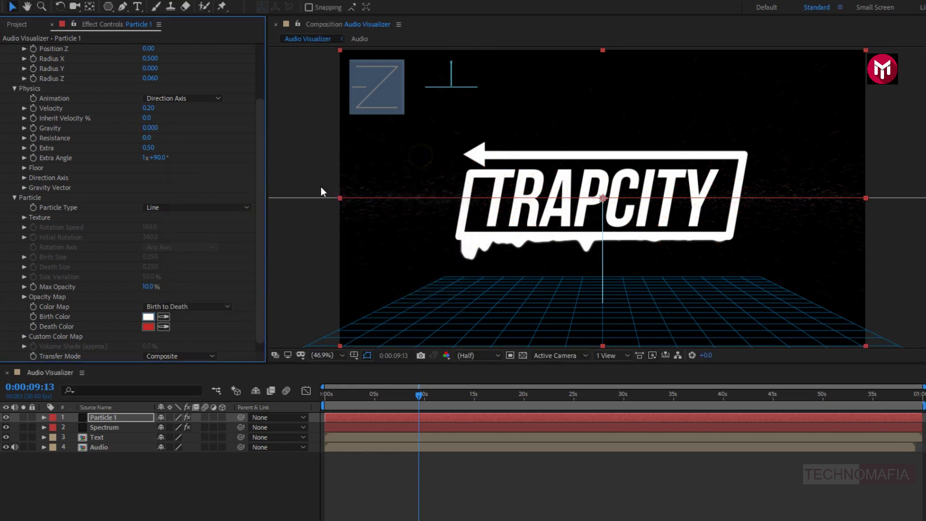
pyautogui.click(148, 326)
pyautogui.click(179, 153)
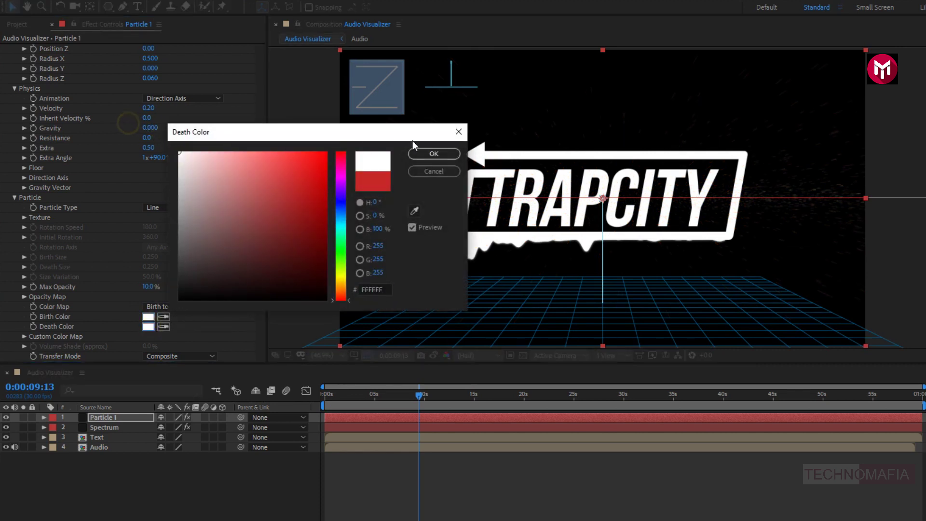
pyautogui.click(434, 153)
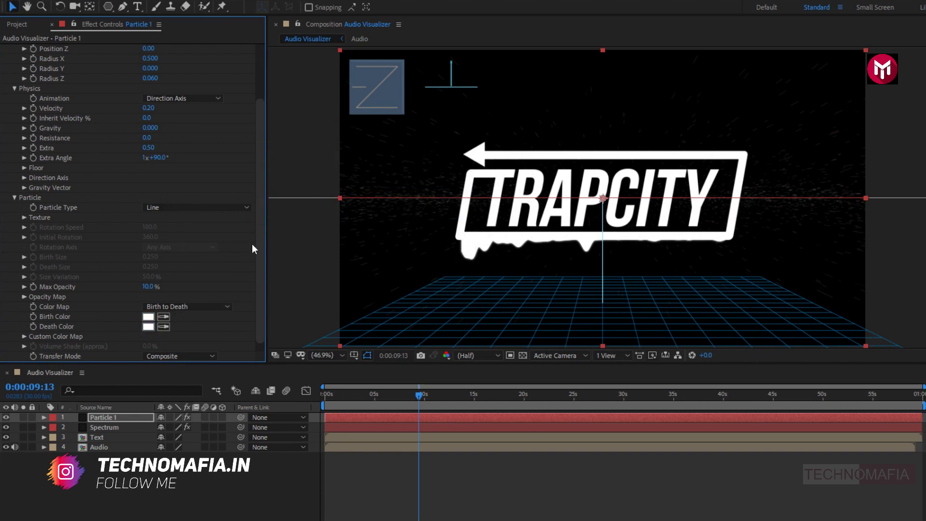
# Set the particle effect's Random Seed to 5 and scrub the timeline to 0:00:18:20 to check the particles
pyautogui.scroll(-1, 229, 255)
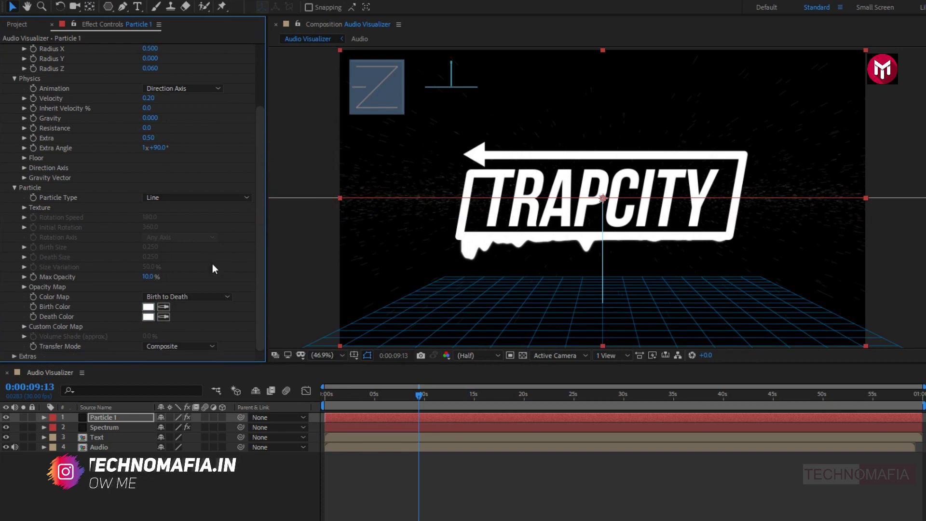
pyautogui.click(14, 355)
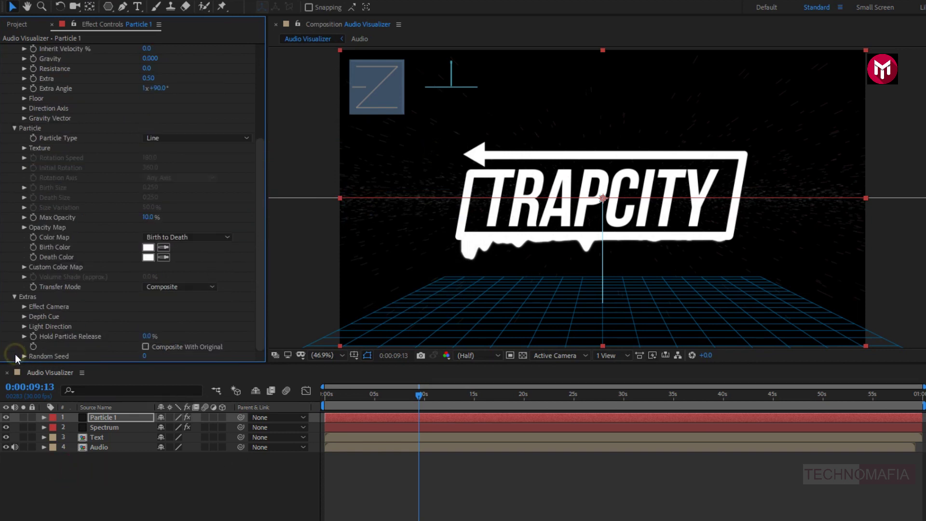
pyautogui.click(146, 356)
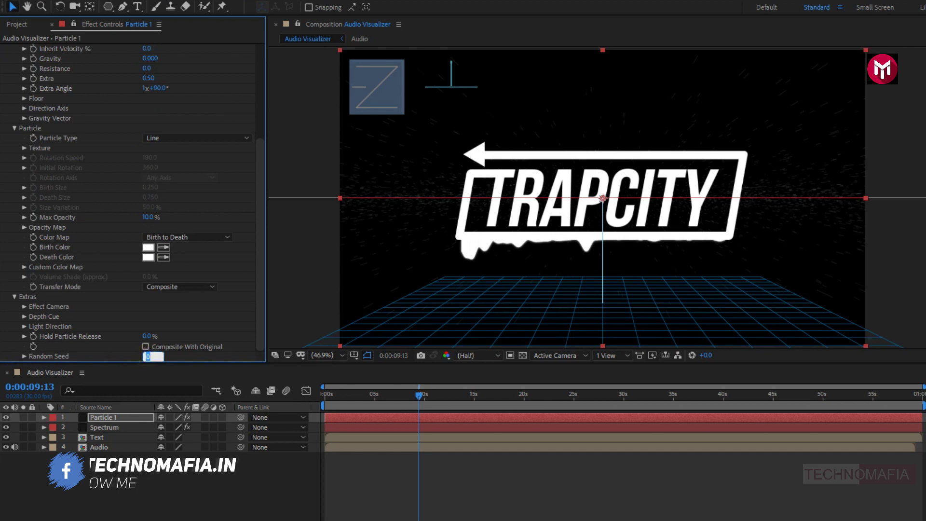
pyautogui.write('5')
pyautogui.press('Return')
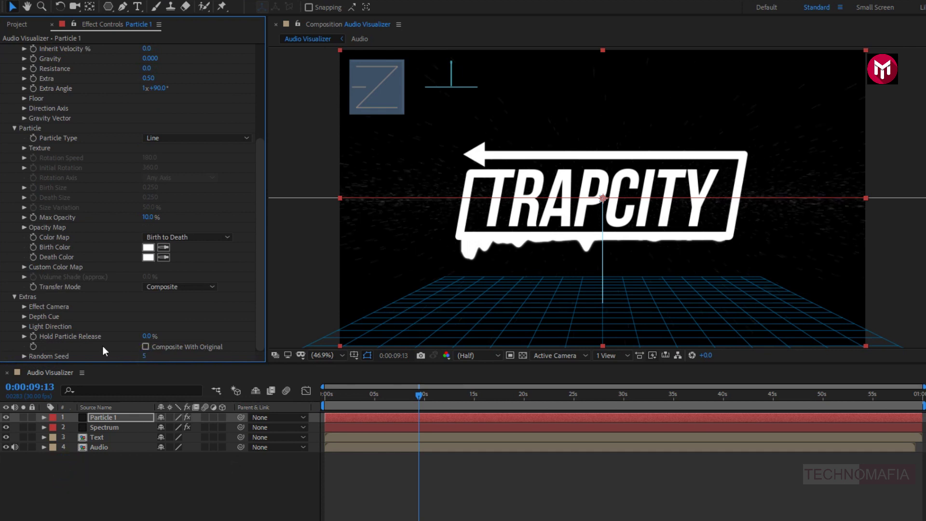
pyautogui.moveTo(344, 395); pyautogui.dragTo(511, 386)
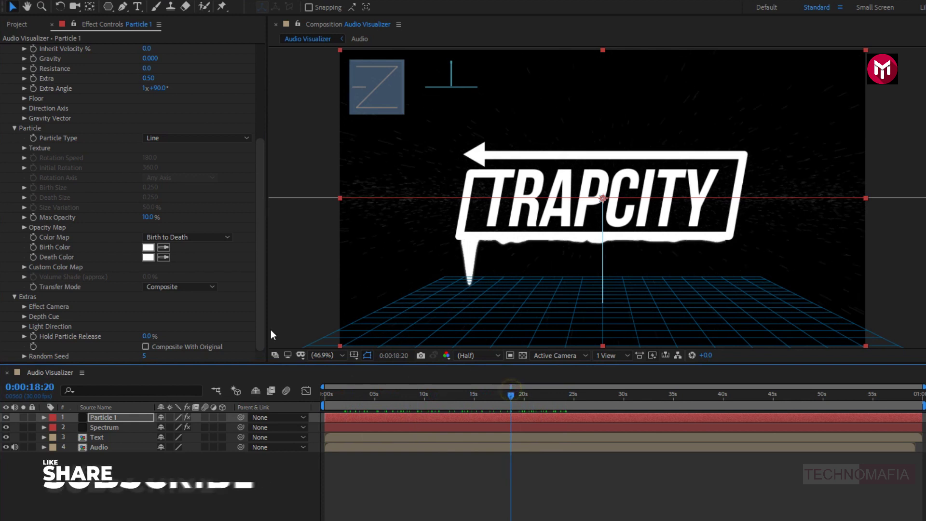
# Duplicate the Particle 1 layer and rename the copy Particle 2
pyautogui.scroll(5, 125, 276)
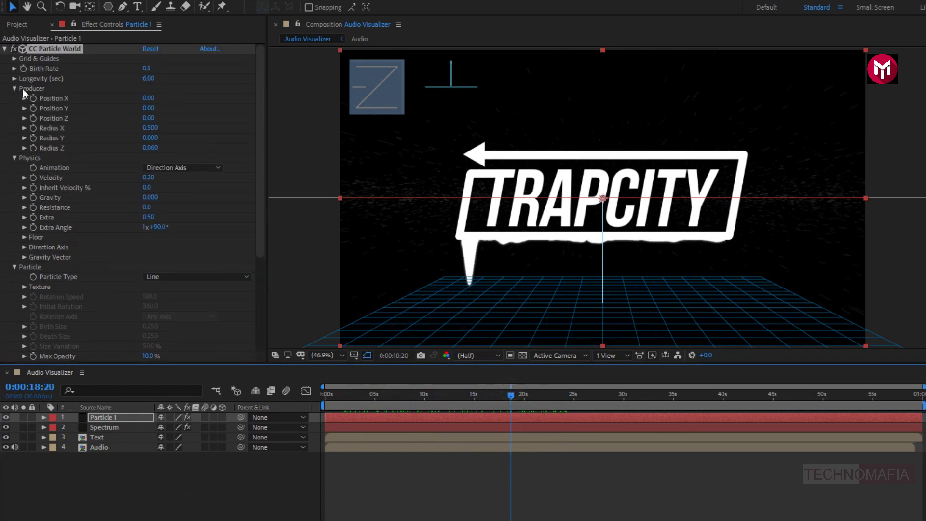
pyautogui.click(5, 49)
pyautogui.hotkey('ctrl', 'd')
pyautogui.click(108, 417)
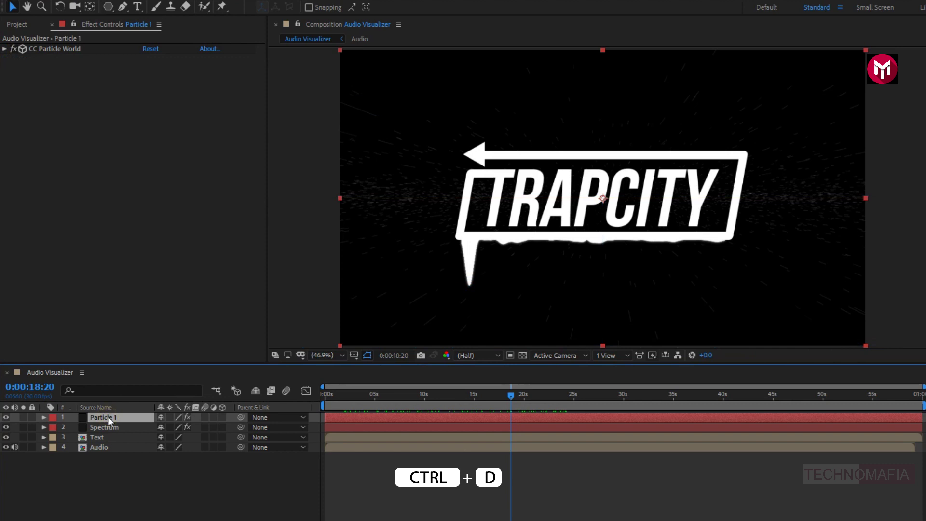
pyautogui.hotkey('ctrl', 'd')
pyautogui.press('Return')
pyautogui.press('Right')
pyautogui.press('BackSpace')
pyautogui.write('2')
pyautogui.press('Return')
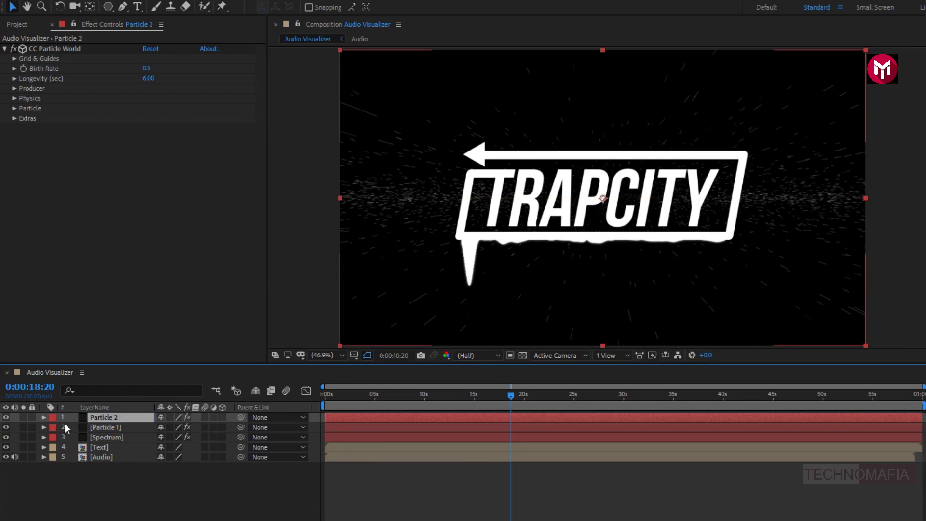
# Set the Particle 2 layer's Birth Rate to 5 and Longevity to 0.5 seconds
pyautogui.click(147, 68)
pyautogui.write('5')
pyautogui.press('Return')
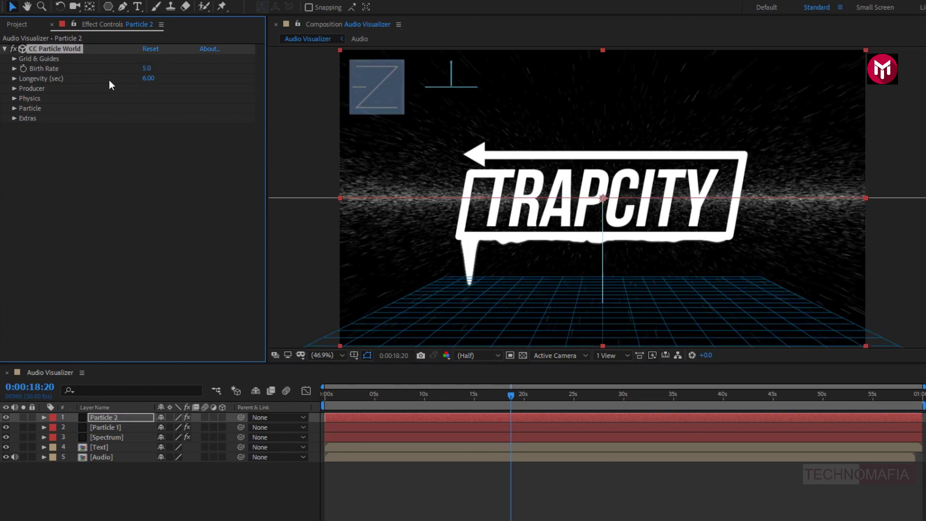
pyautogui.click(147, 78)
pyautogui.press('Return')
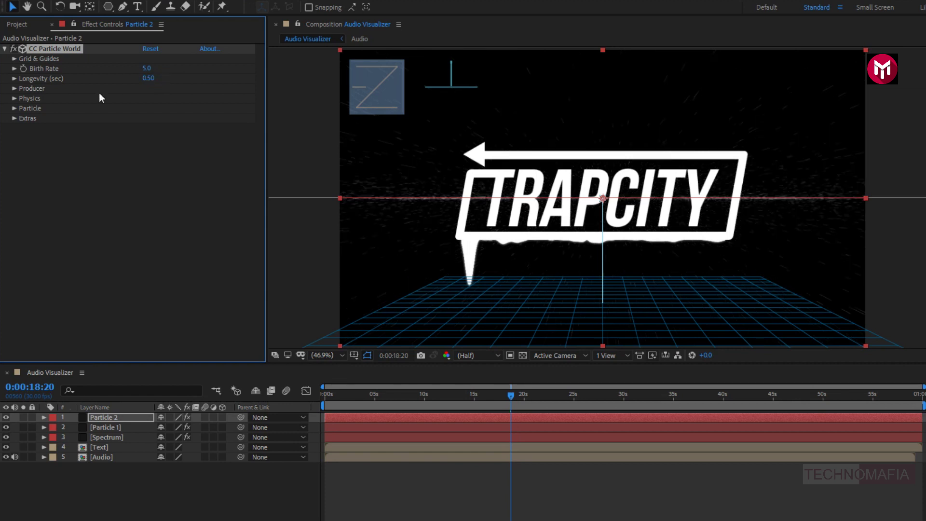
# Change the Particle 2 physics animation to Explosive with a Velocity of 6
pyautogui.click(14, 98)
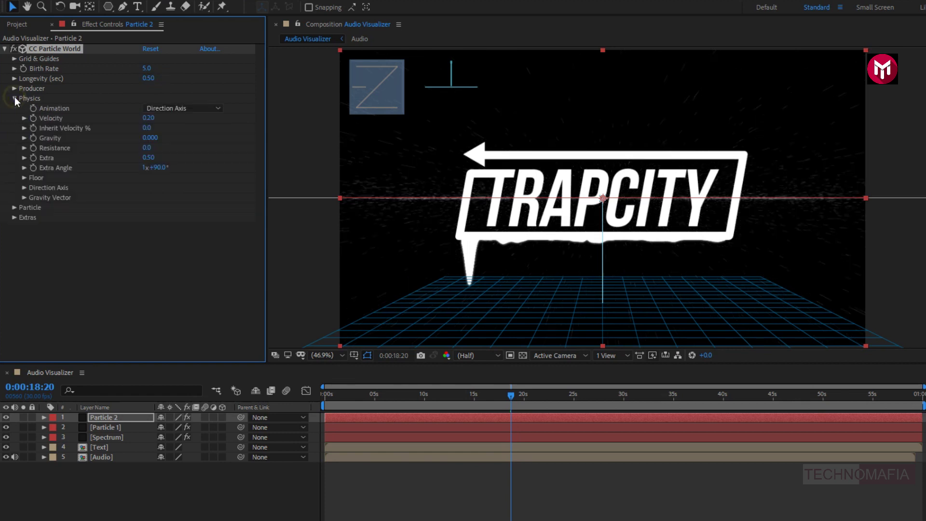
pyautogui.click(159, 108)
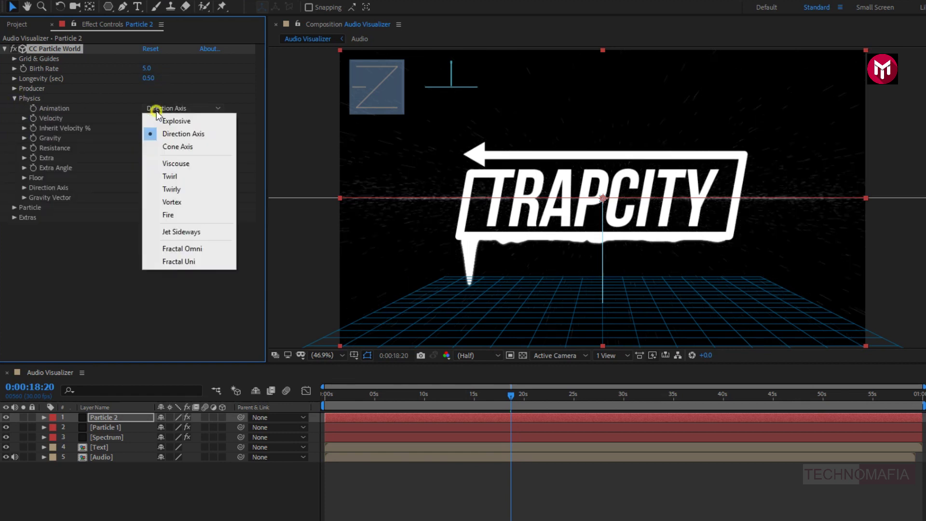
pyautogui.click(161, 120)
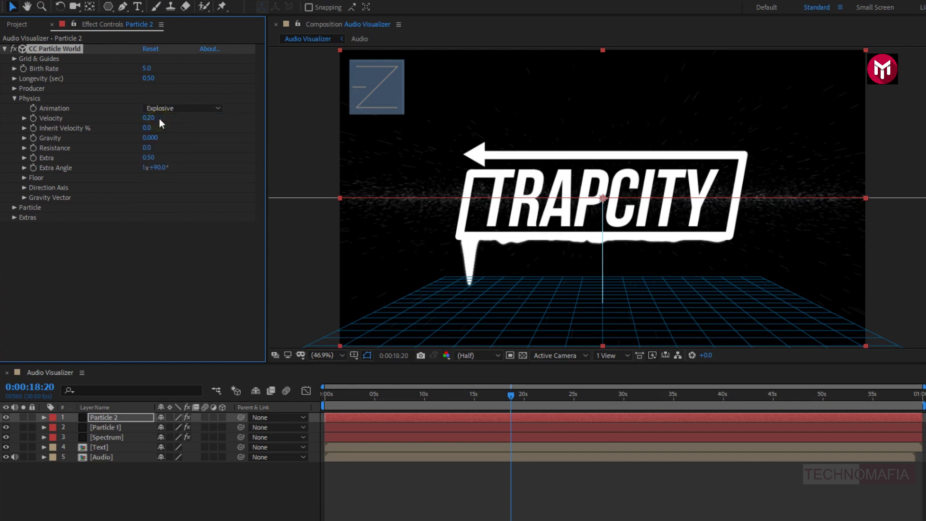
pyautogui.click(147, 118)
pyautogui.write('6')
pyautogui.press('Return')
# Set the Particle 2 physics Resistance to 10 and the Extra Angle to 1x+0°
pyautogui.click(147, 148)
pyautogui.write('10')
pyautogui.press('Return')
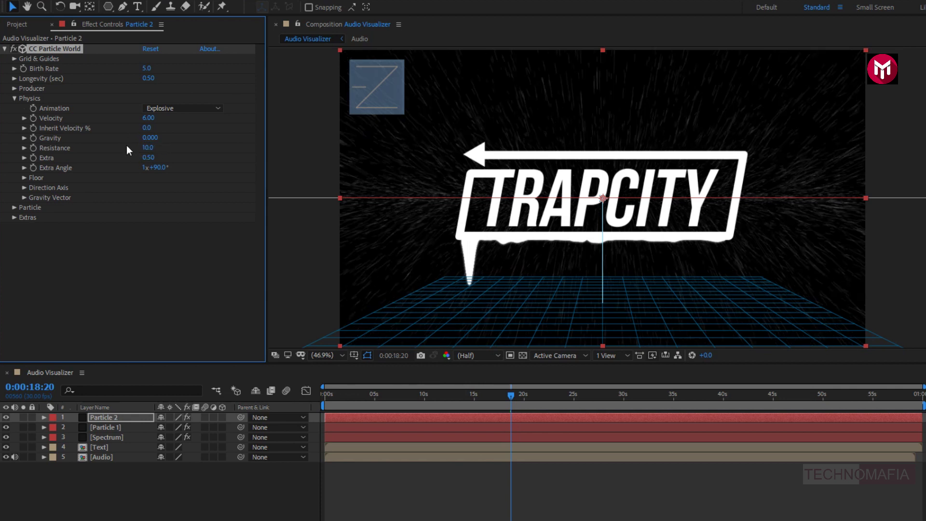
pyautogui.click(158, 168)
pyautogui.write('0')
pyautogui.press('Return')
# Change the Particle 2 particle type to Faded Sphere with a Birth Size of 0.1 and a Death Size of 0
pyautogui.click(15, 207)
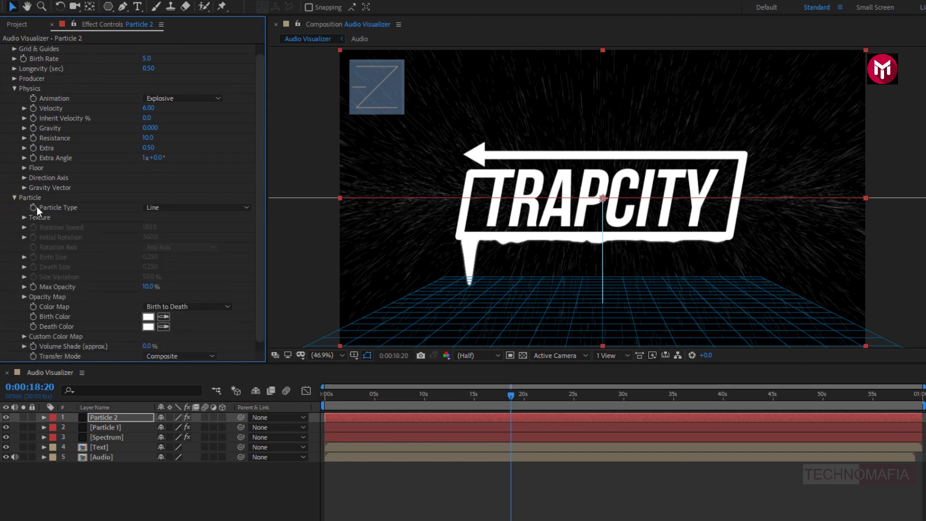
pyautogui.click(153, 206)
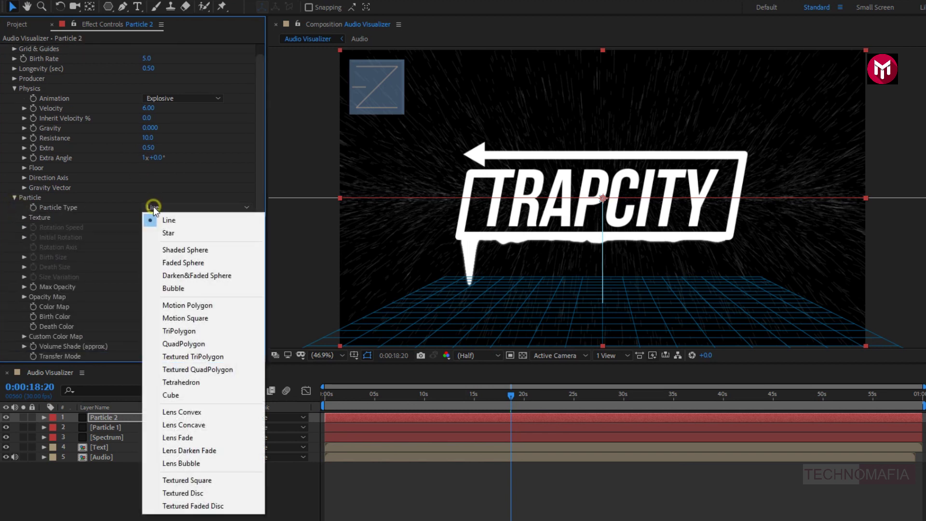
pyautogui.click(173, 262)
pyautogui.click(150, 256)
pyautogui.write('0.1')
pyautogui.click(150, 266)
pyautogui.write('0')
pyautogui.press('Return')
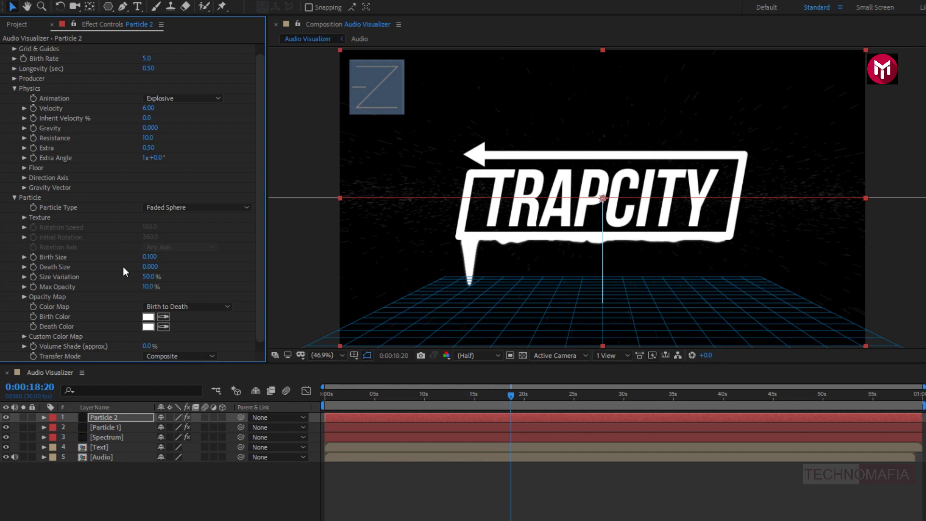
# Set the faded spheres' Size Variation to 100% and Max Opacity to 30%
pyautogui.click(149, 276)
pyautogui.write('100')
pyautogui.press('Return')
pyautogui.click(147, 287)
pyautogui.write('30')
pyautogui.press('Return')
pyautogui.scroll(-1, 112, 292)
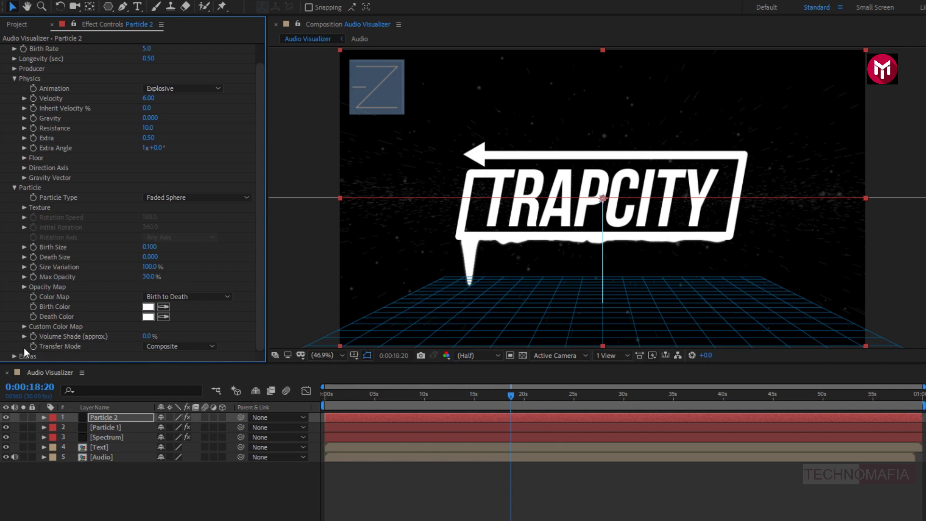
# Find the Glow effect among the effects and apply it to the Particle 2 layer
pyautogui.scroll(2, 9, 138)
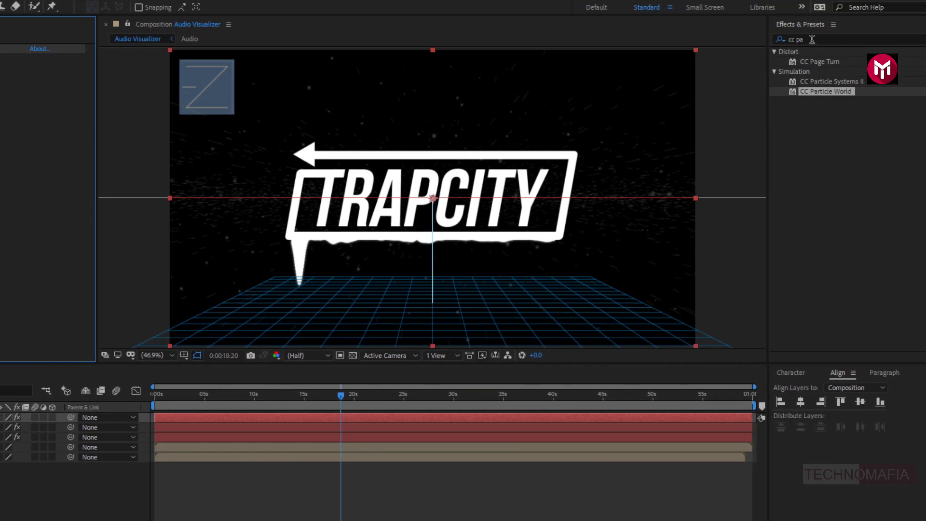
pyautogui.click(813, 39)
pyautogui.write('glow')
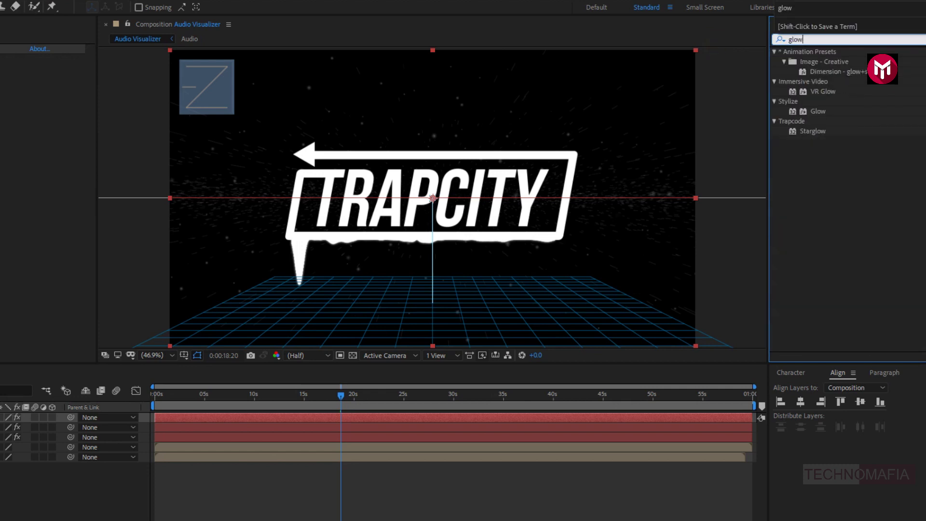
pyautogui.doubleClick(816, 112)
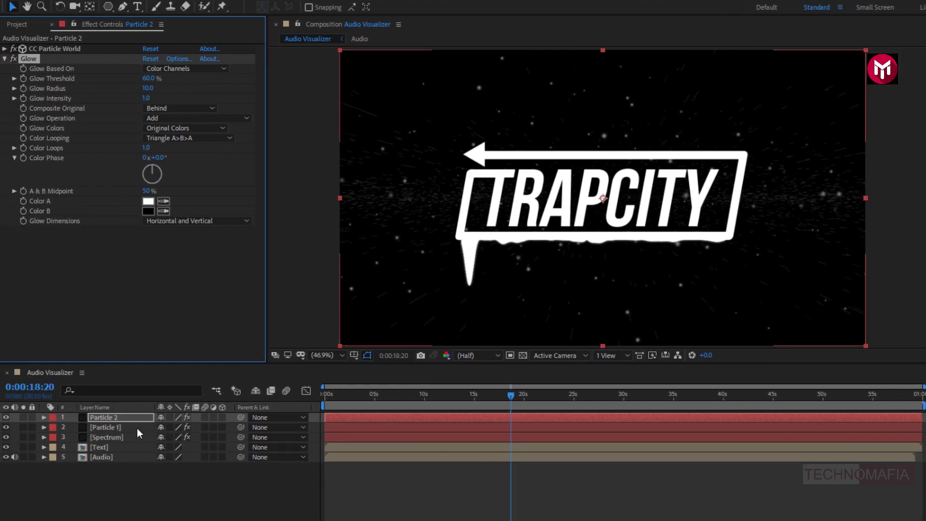
# Duplicate the Particle 2 layer and delete the Glow effect from the copy
pyautogui.click(111, 418)
pyautogui.hotkey('ctrl', 'd')
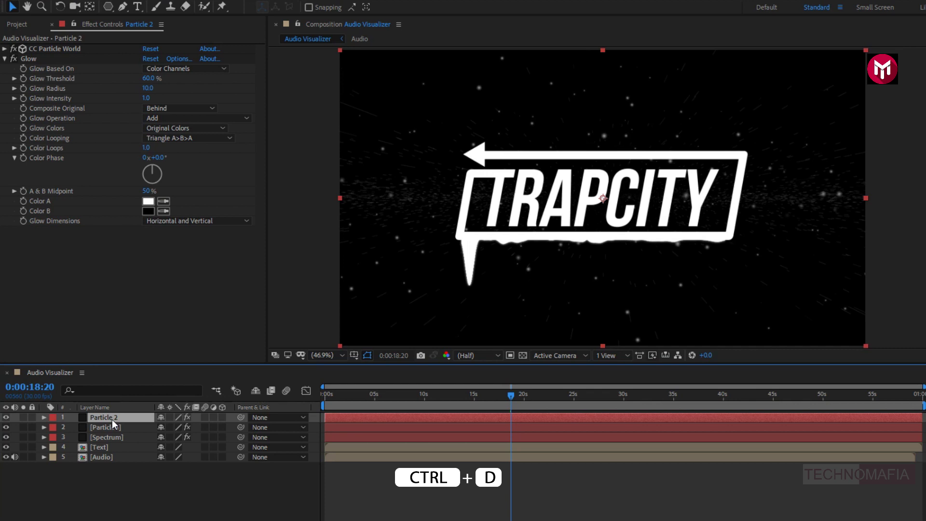
pyautogui.hotkey('ctrl', 'd')
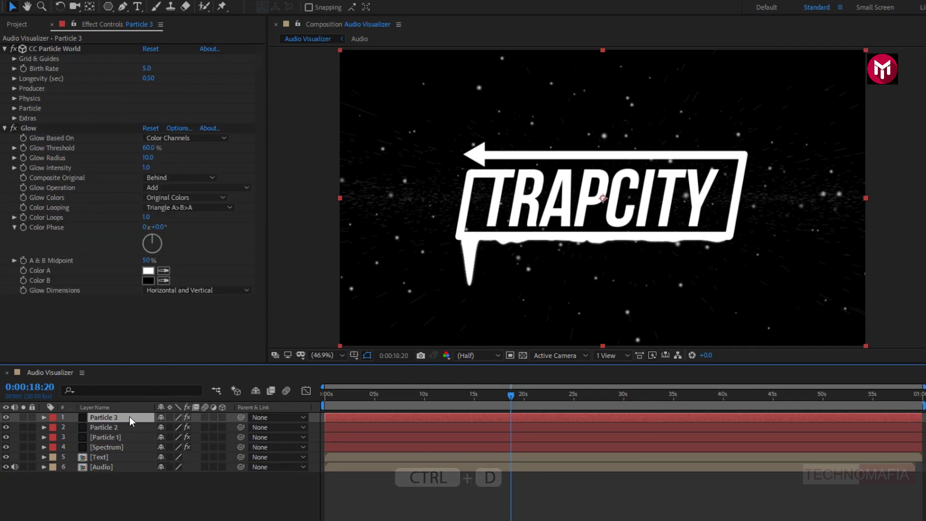
pyautogui.click(33, 130)
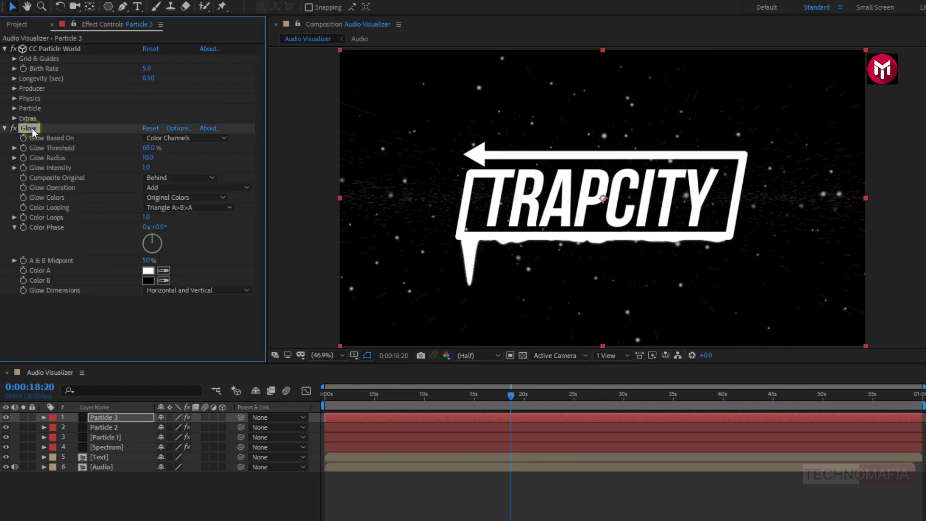
pyautogui.press('Delete')
# Set the Particle 3 CC Particle World Birth Rate to 0.1 and Longevity to 6 seconds
pyautogui.click(146, 68)
pyautogui.write('0.6')
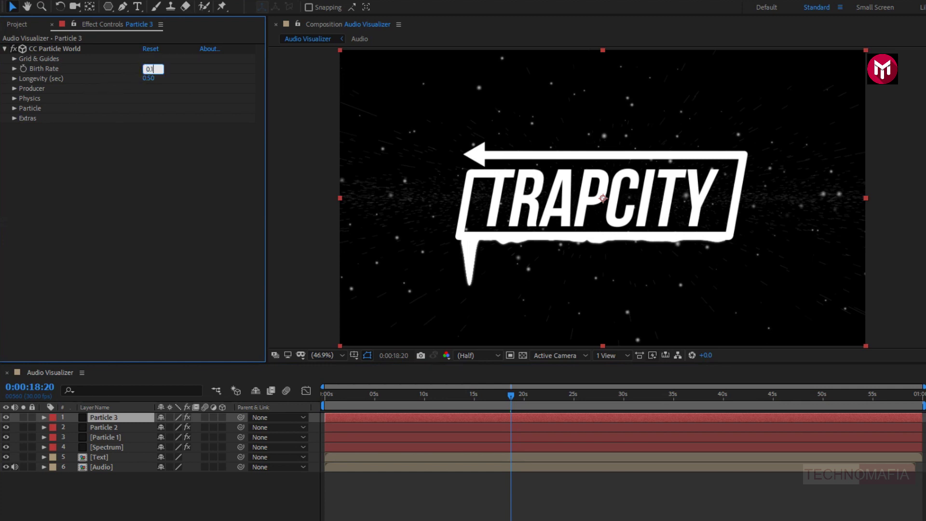
pyautogui.click(121, 68)
pyautogui.write('6')
pyautogui.press('Return')
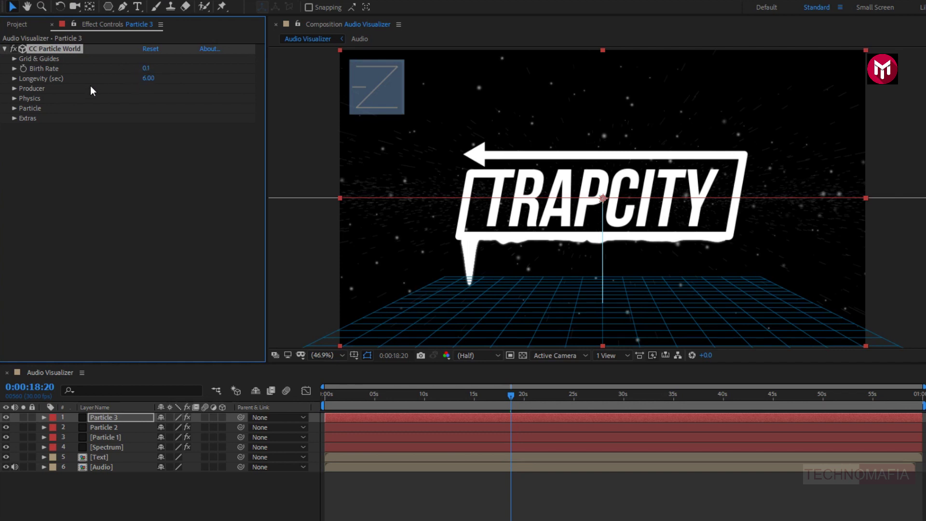
# Change the Particle 3 physics animation to Direction Axis with a Velocity of 0.2
pyautogui.click(15, 99)
pyautogui.click(146, 108)
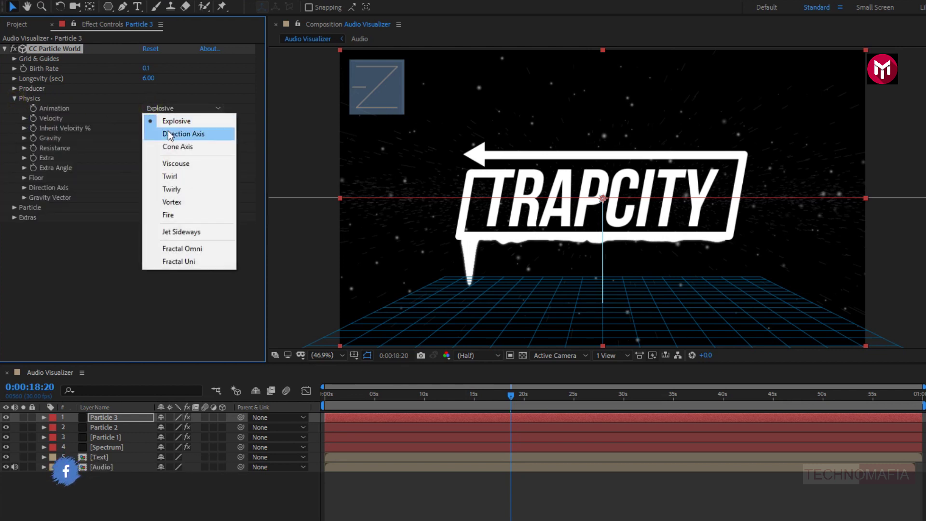
pyautogui.click(166, 132)
pyautogui.click(148, 118)
pyautogui.write('02')
pyautogui.press('Return')
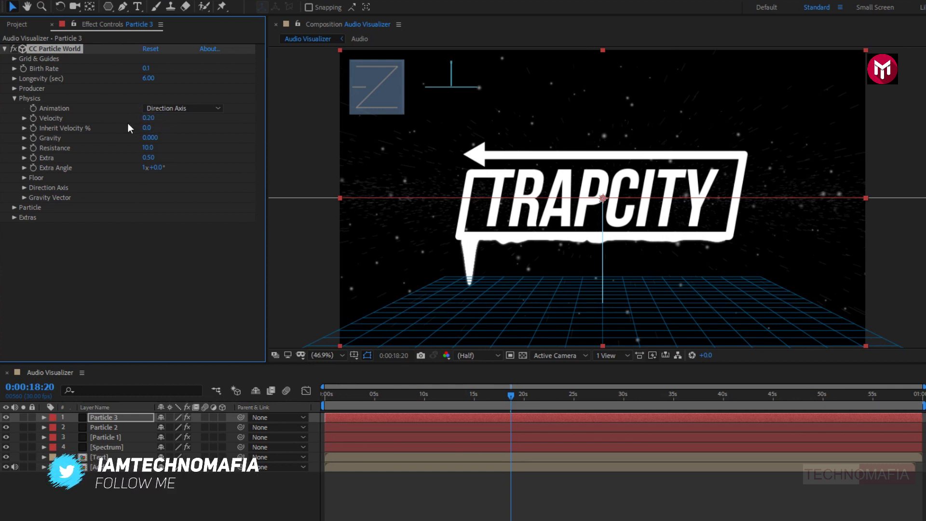
# Set the Particle 3 physics Extra Angle to 1x+90°
pyautogui.click(153, 167)
pyautogui.write('9')
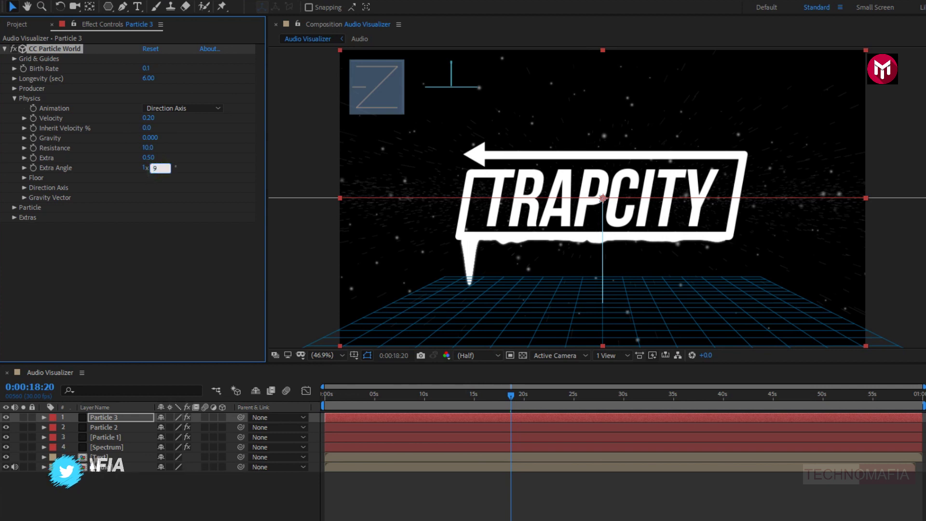
pyautogui.write('0')
pyautogui.press('Return')
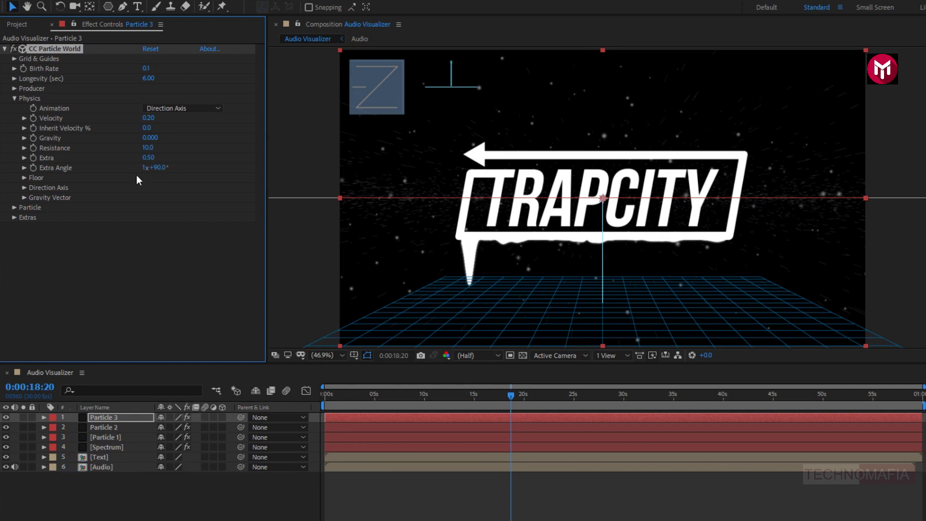
# Set the Particle 3 particle Birth Size to 0.05 and Death Size to 0.1
pyautogui.click(15, 207)
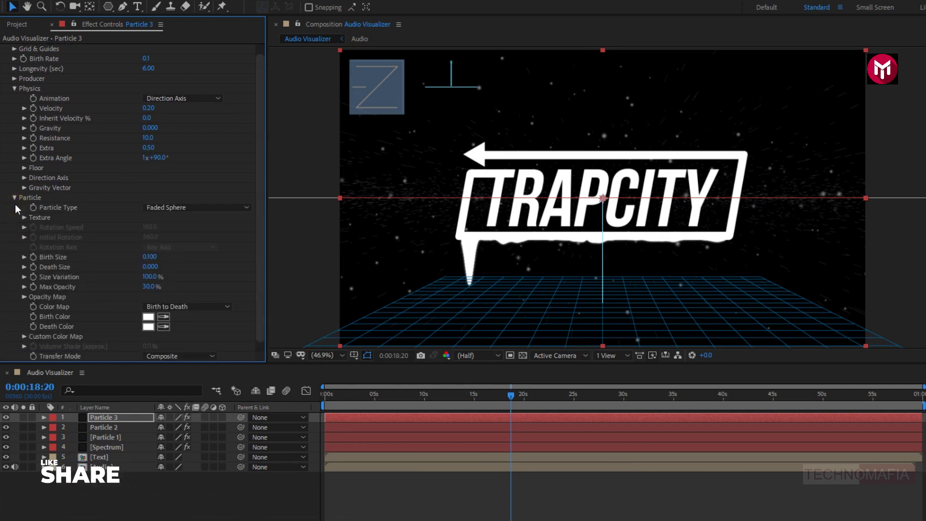
pyautogui.click(146, 258)
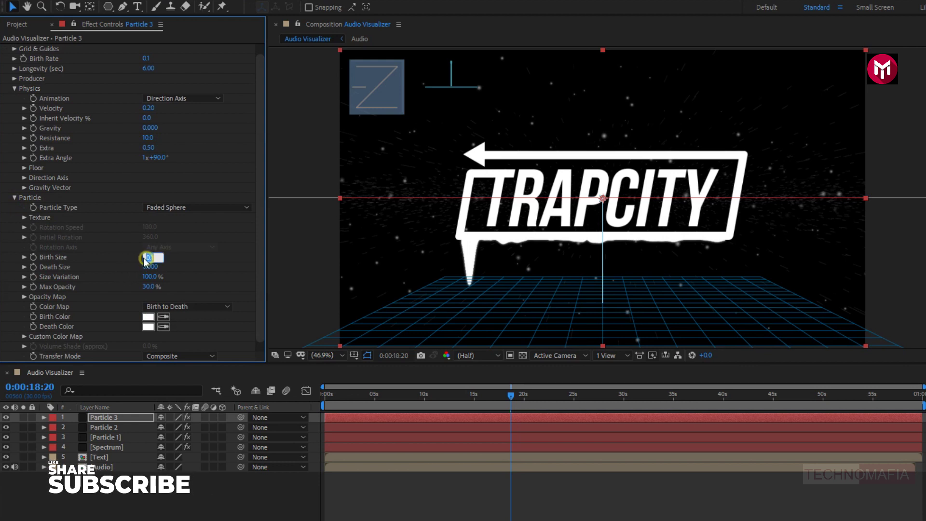
pyautogui.write('0.05')
pyautogui.press('Return')
pyautogui.click(150, 267)
pyautogui.write('0.1')
pyautogui.press('Return')
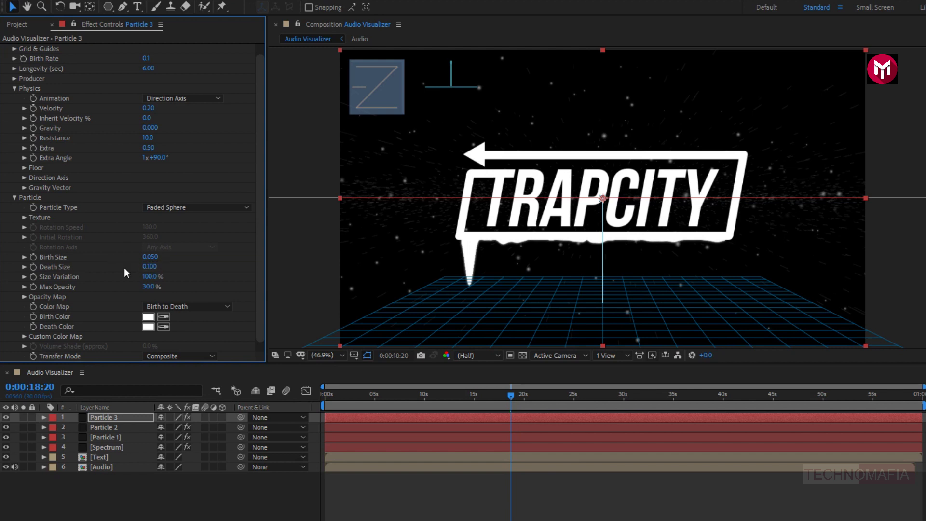
# Set the Particle 3 Max Opacity to 10% and collapse the CC Particle World settings
pyautogui.click(149, 286)
pyautogui.write('10')
pyautogui.press('Return')
pyautogui.scroll(2, 121, 290)
pyautogui.click(4, 48)
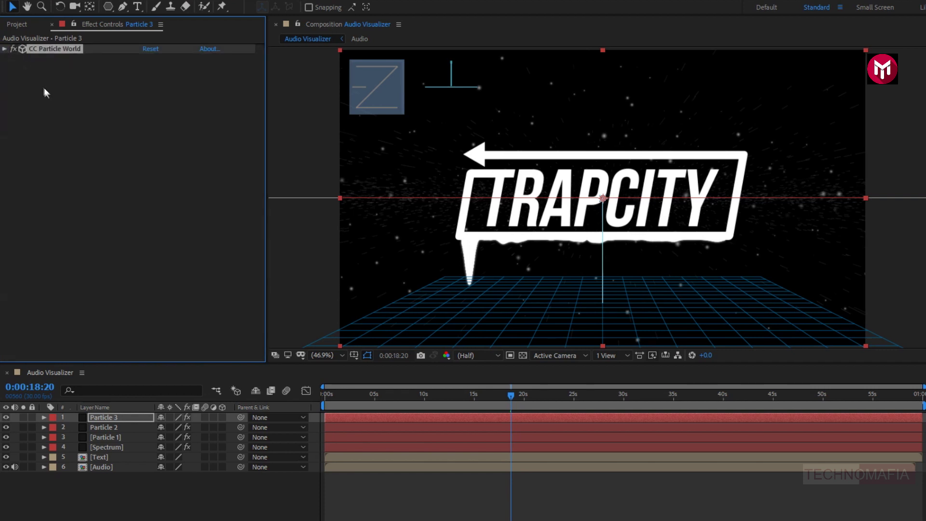
# Apply the Glow effect to the Text layer and move the current time to 0:00:10:07
pyautogui.click(101, 457)
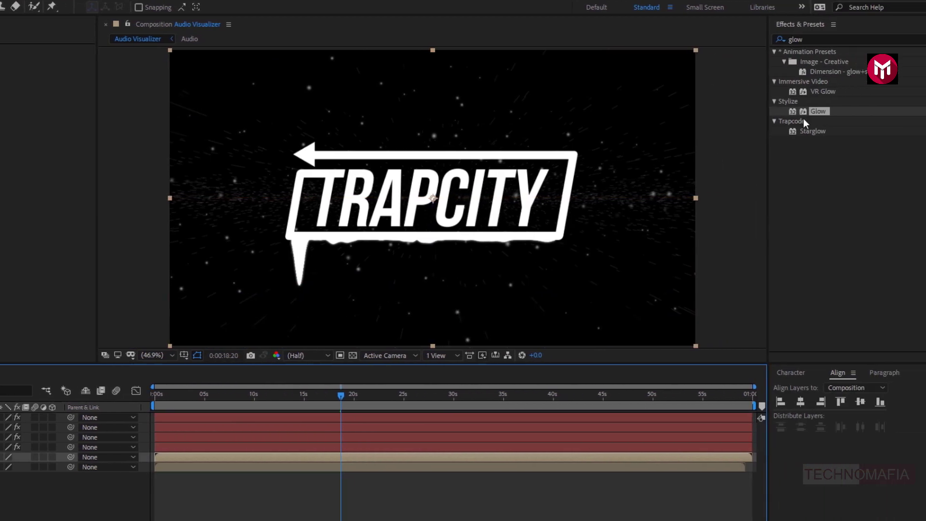
pyautogui.doubleClick(824, 113)
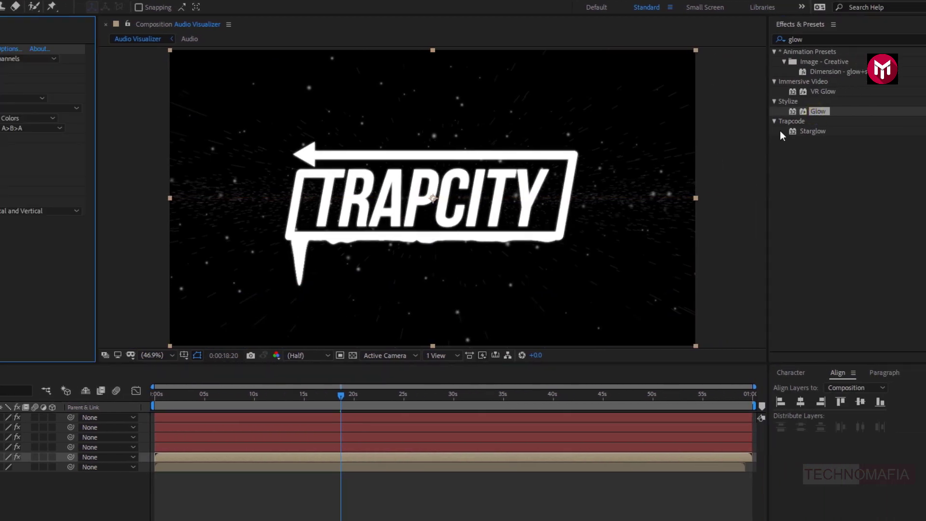
pyautogui.click(114, 418)
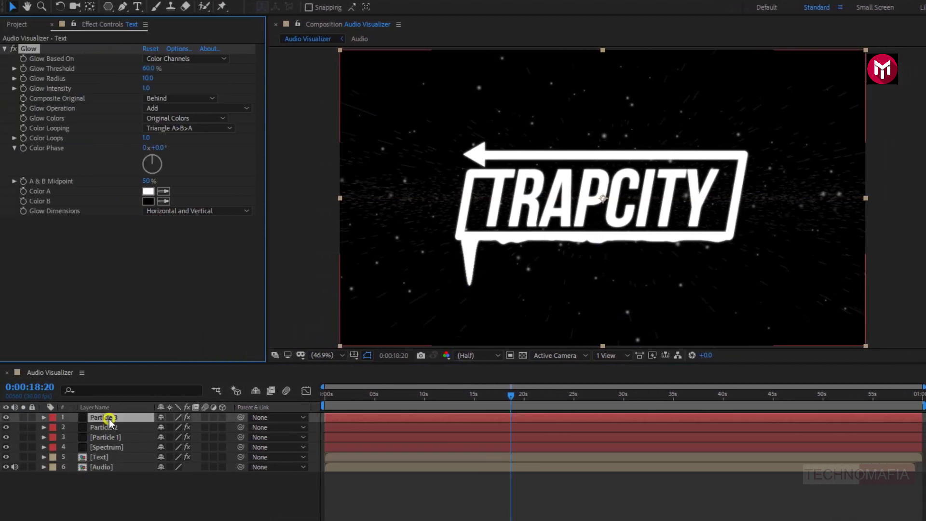
pyautogui.moveTo(442, 398)
pyautogui.mouseDown()
pyautogui.moveTo(613, 395)
pyautogui.moveTo(427, 400)
pyautogui.mouseUp()
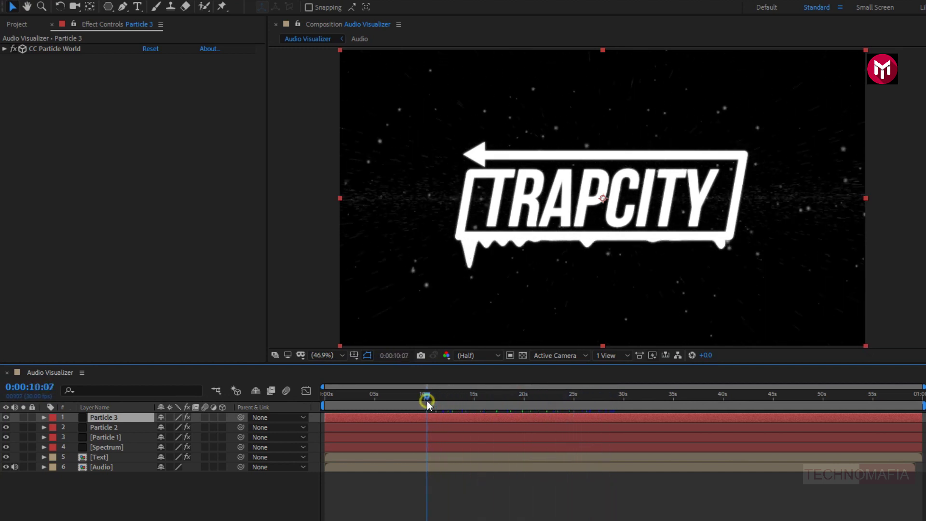
# Pre-compose the Text, Spectrum and three Particle layers into a new composition named Visualizer
pyautogui.click(103, 459)
pyautogui.keyDown('shift'); pyautogui.click(103, 447); pyautogui.keyUp('shift')
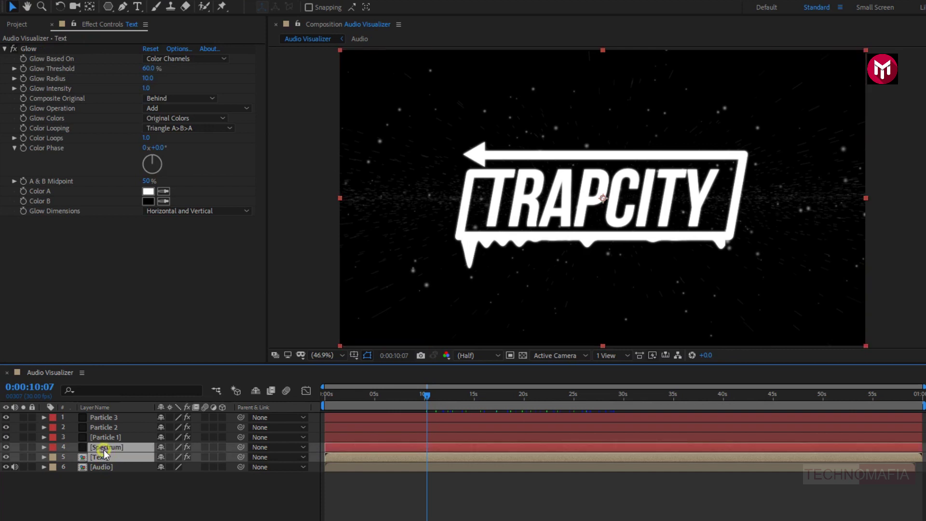
pyautogui.keyDown('shift'); pyautogui.click(102, 437); pyautogui.keyUp('shift')
pyautogui.keyDown('shift'); pyautogui.click(102, 427); pyautogui.keyUp('shift')
pyautogui.keyDown('shift'); pyautogui.click(102, 417); pyautogui.keyUp('shift')
pyautogui.rightClick(103, 417)
pyautogui.click(134, 368)
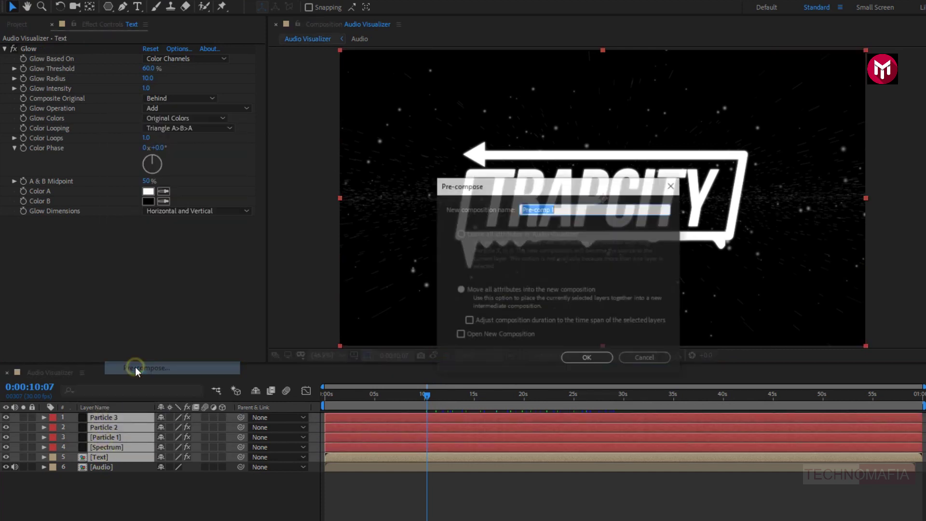
pyautogui.write('Visualize')
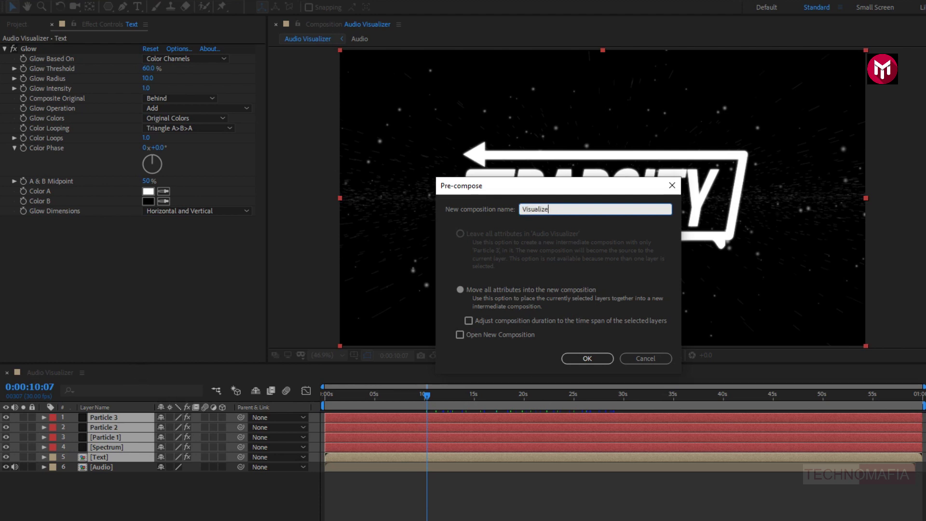
pyautogui.write('r')
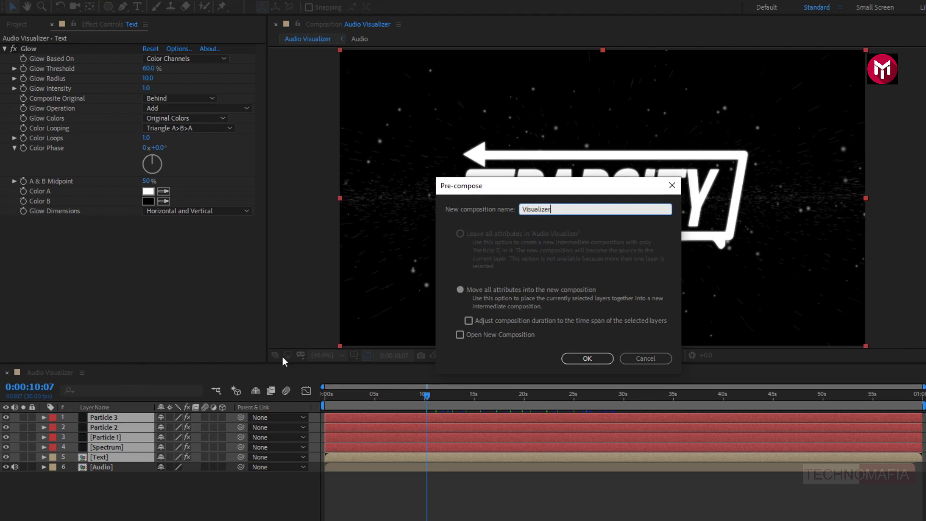
pyautogui.click(585, 358)
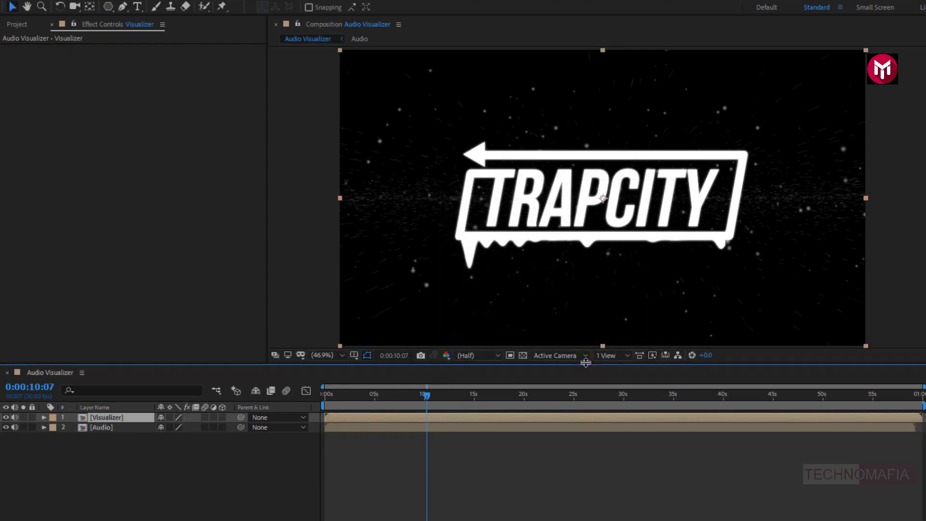
# Add an adjustment layer above the Visualizer layer and apply the Magnify effect to it
pyautogui.rightClick(123, 467)
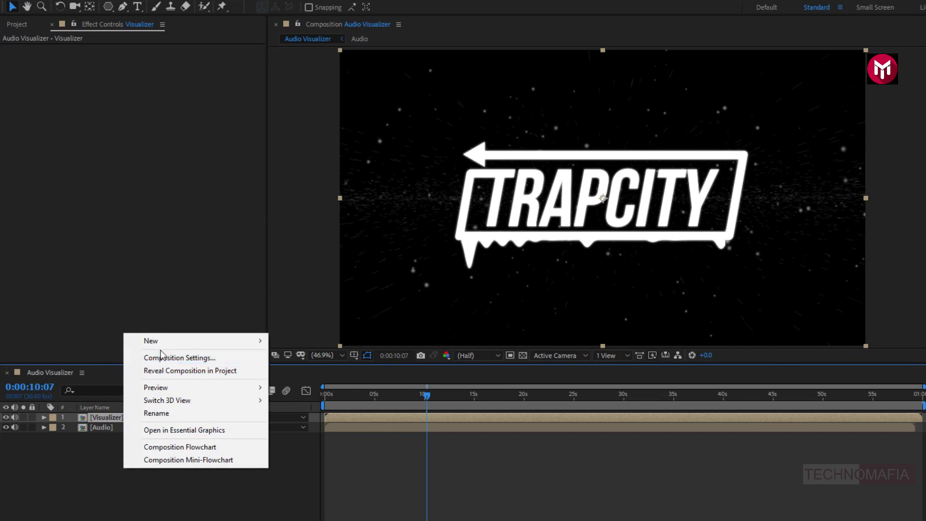
pyautogui.moveTo(160, 346)
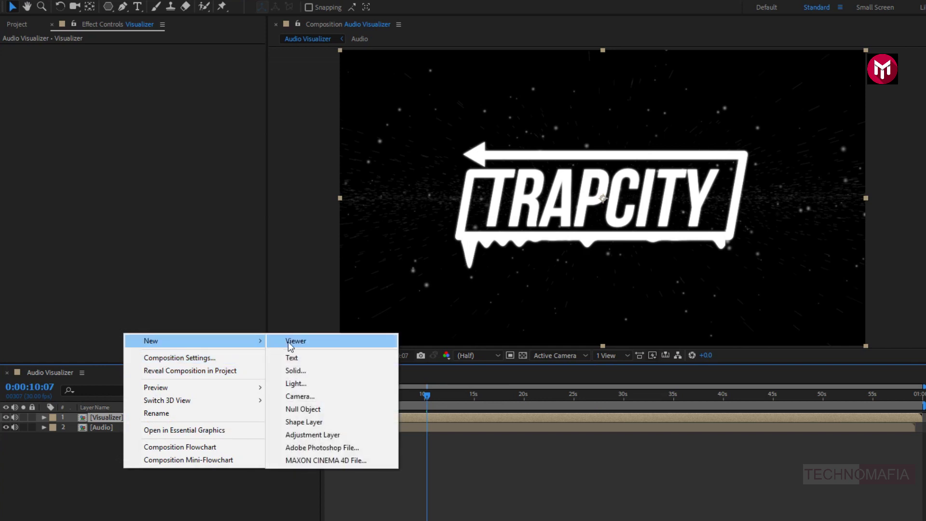
pyautogui.click(297, 438)
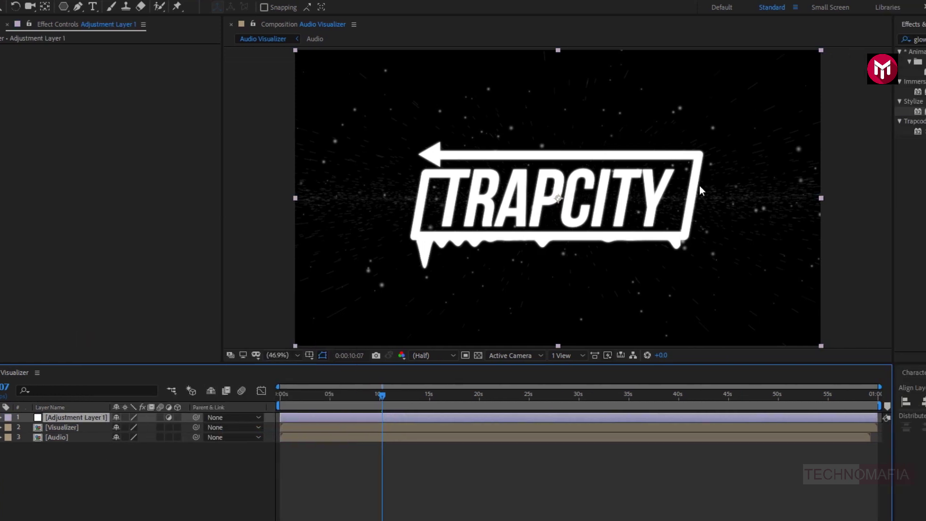
pyautogui.click(802, 40)
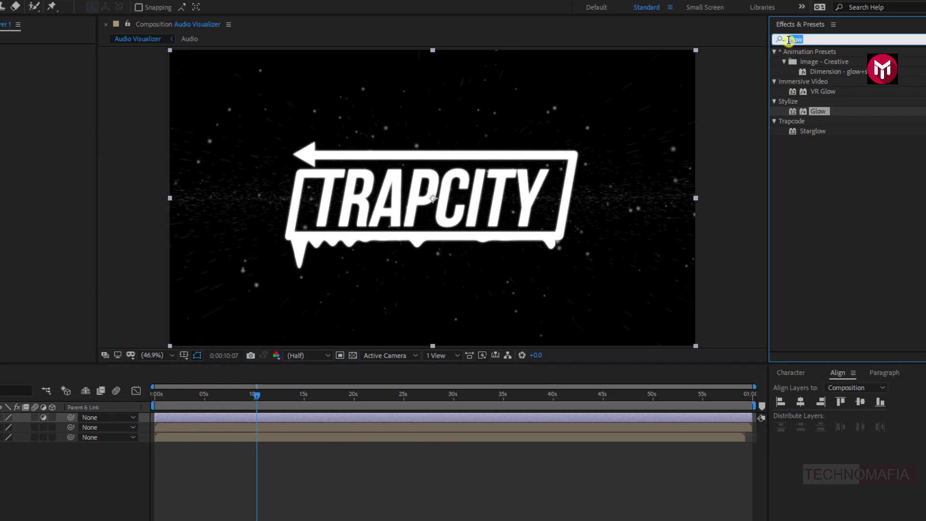
pyautogui.write('mag')
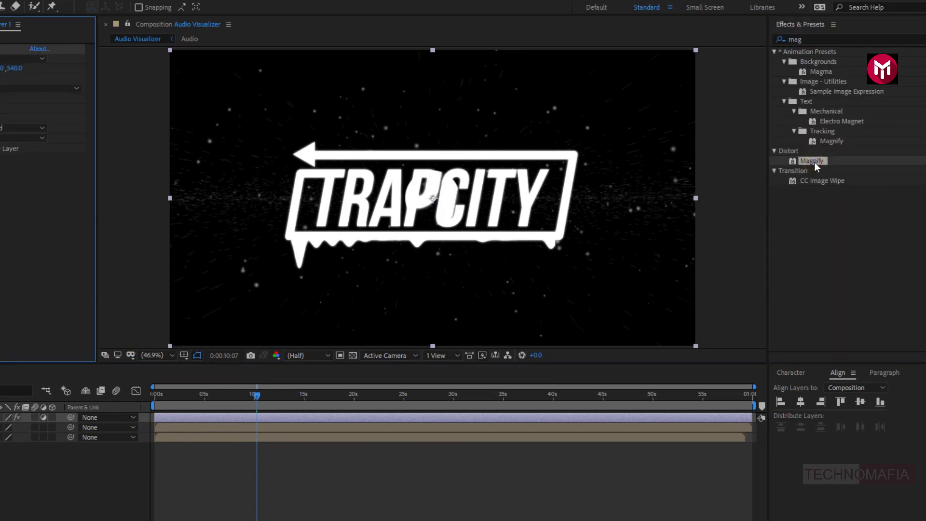
# Change the Magnify shape to Square and enlarge its Size to about 1041 so it covers the frame
pyautogui.click(184, 58)
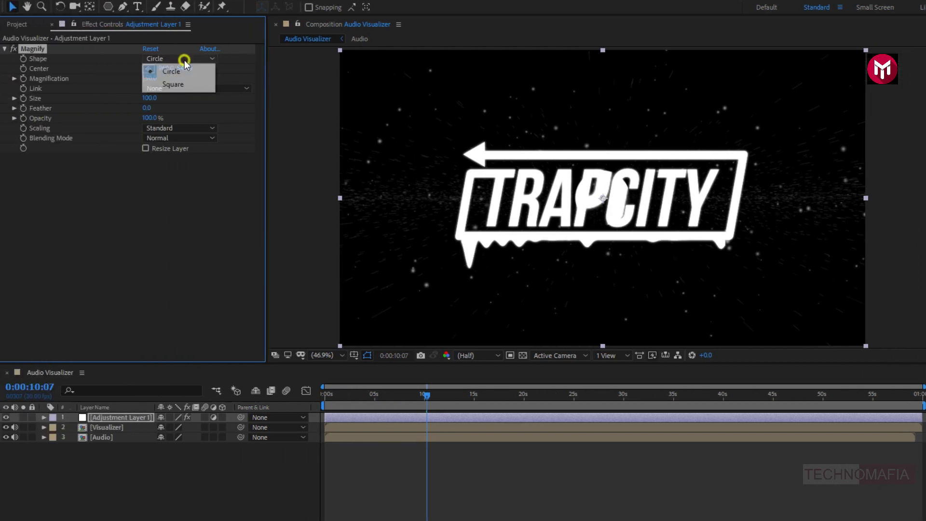
pyautogui.click(187, 81)
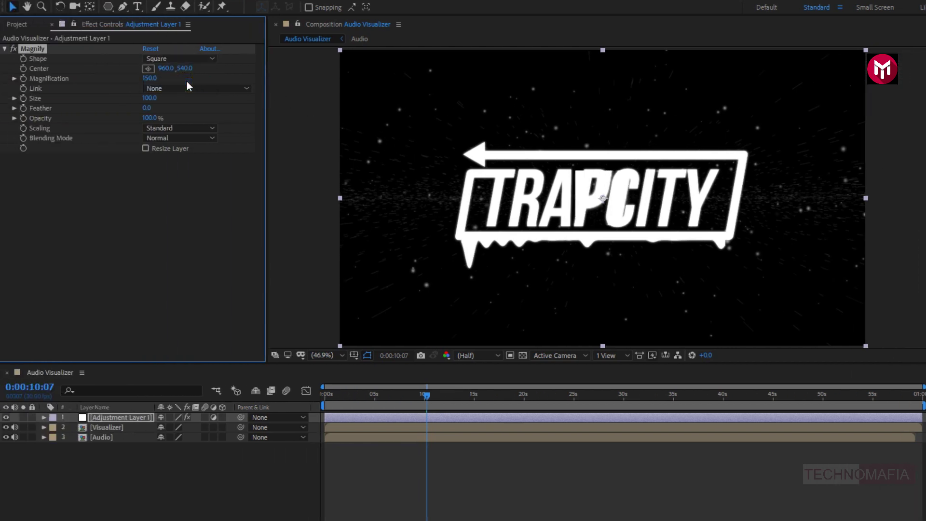
pyautogui.moveTo(148, 102); pyautogui.dragTo(448, 93)
pyautogui.moveTo(149, 94); pyautogui.dragTo(377, 81)
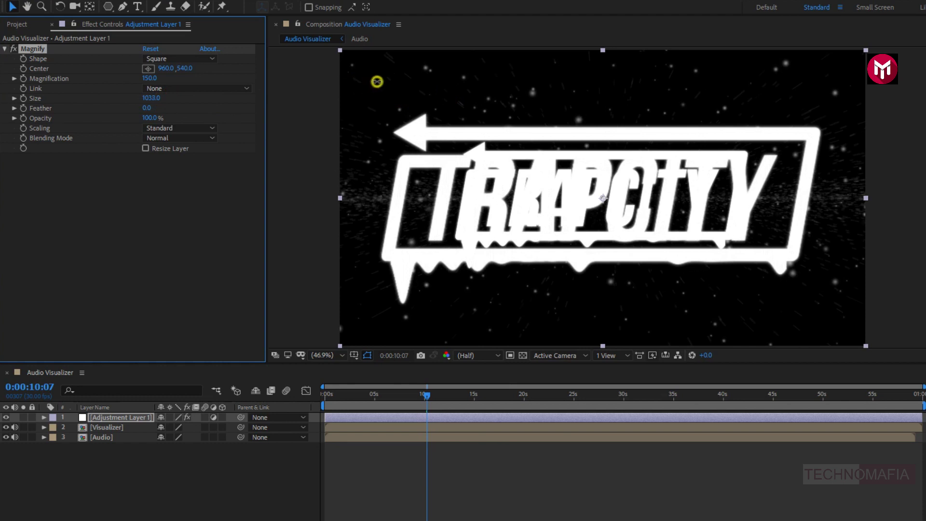
# Set the Magnify effect's Magnification to 100
pyautogui.click(149, 78)
pyautogui.write('100')
pyautogui.press('Return')
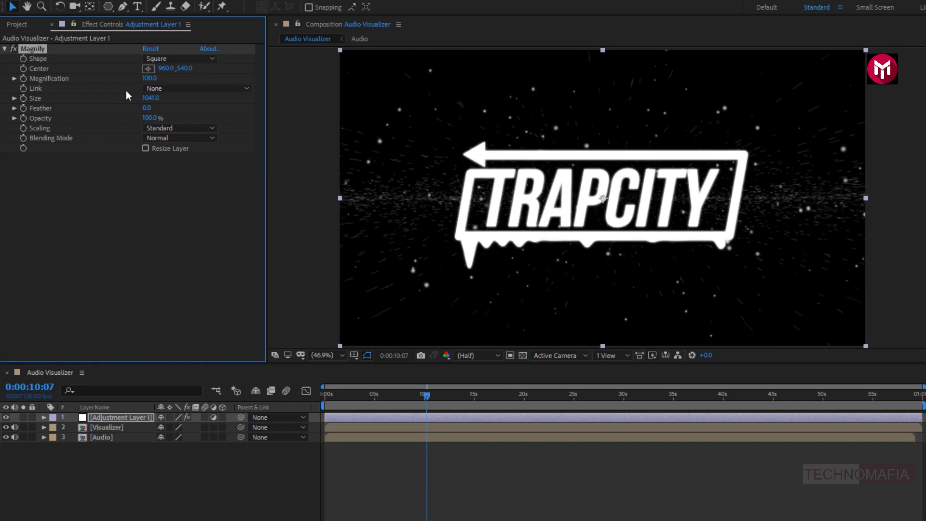
# Set the Magnify effect's Blending Mode to None on the adjustment layer
pyautogui.click(162, 140)
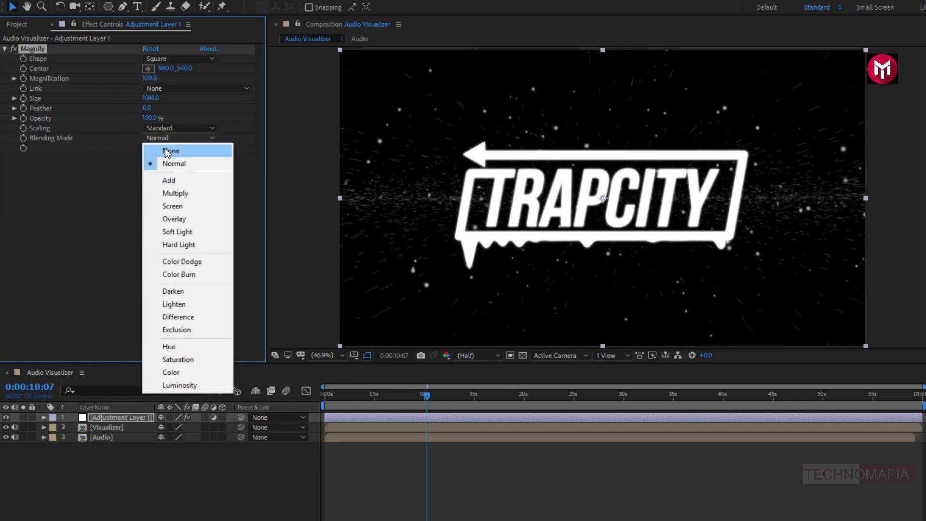
pyautogui.click(165, 148)
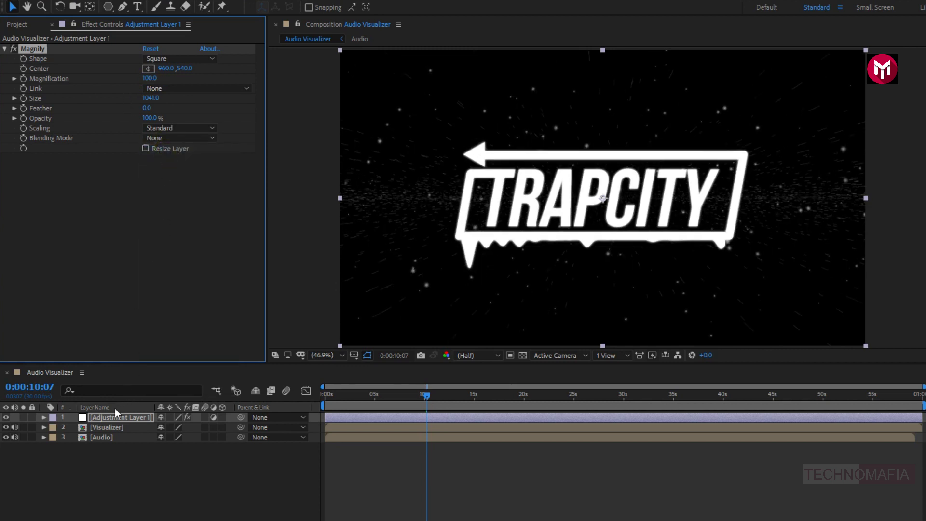
# Open the Audio composition and convert its mp3 layer's audio to keyframes
pyautogui.doubleClick(107, 435)
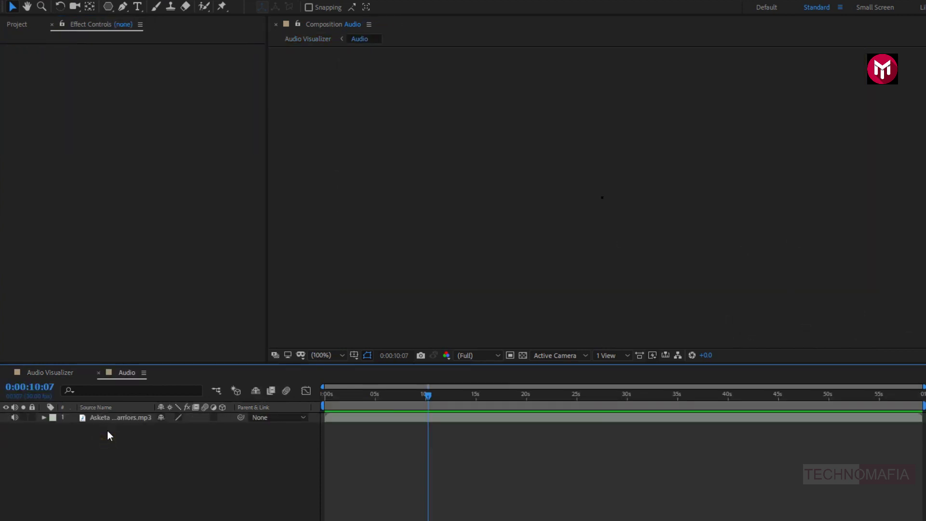
pyautogui.click(110, 419)
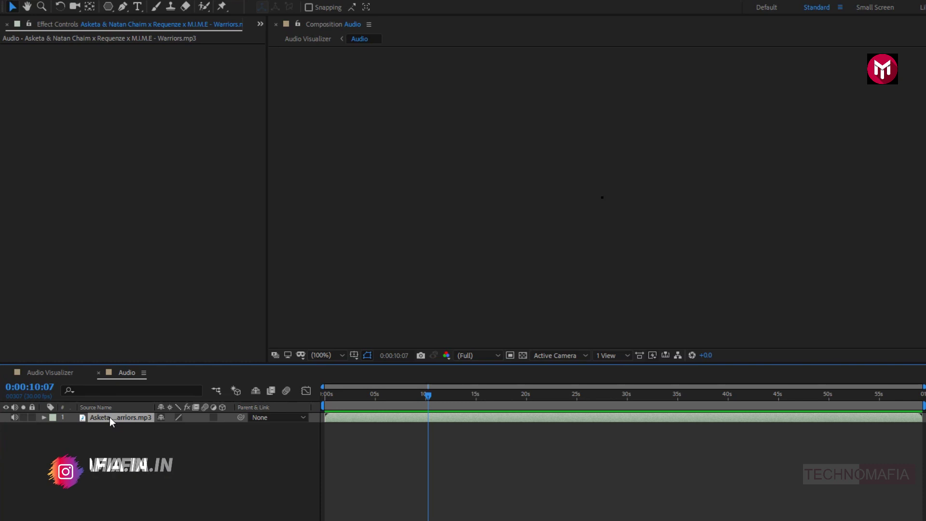
pyautogui.rightClick(109, 417)
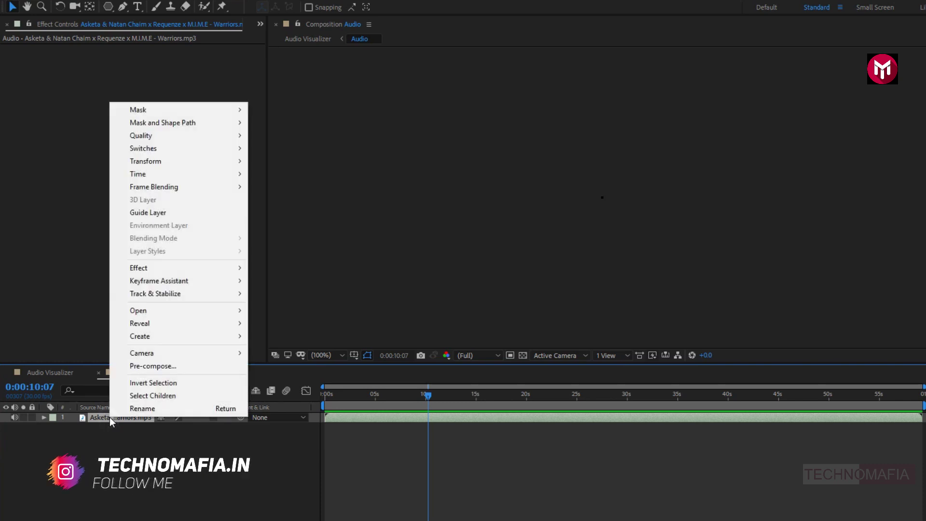
pyautogui.moveTo(153, 286)
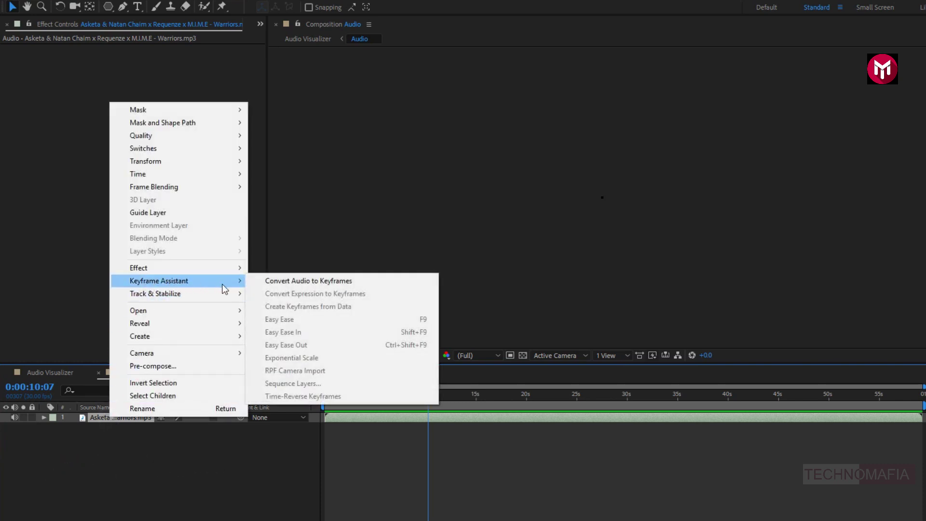
pyautogui.click(285, 281)
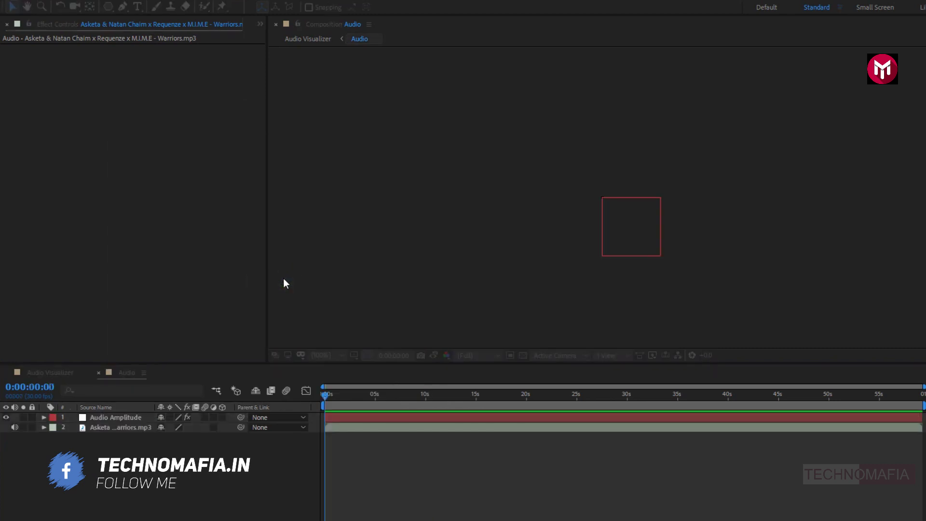
# Delete the Left Channel and Right Channel effects from the Audio Amplitude layer, keeping only Both Channels
pyautogui.click(125, 416)
pyautogui.click(44, 418)
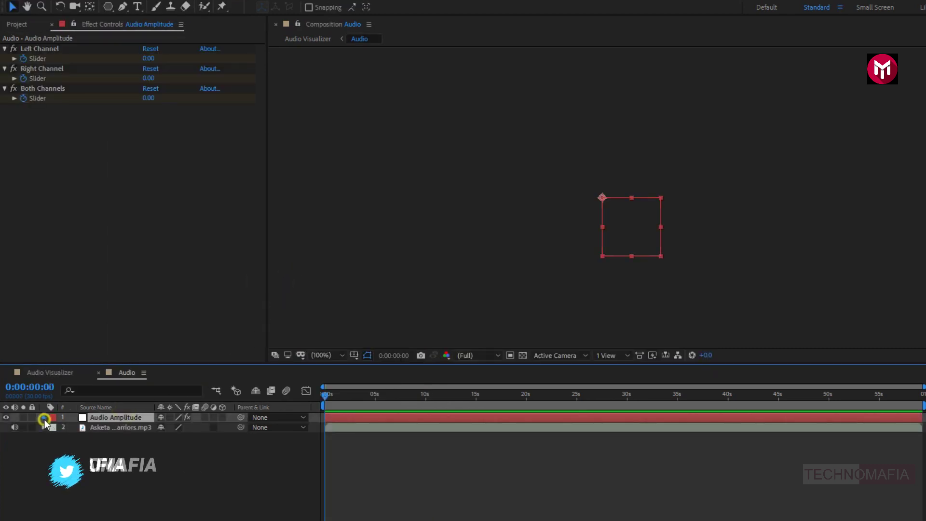
pyautogui.click(53, 428)
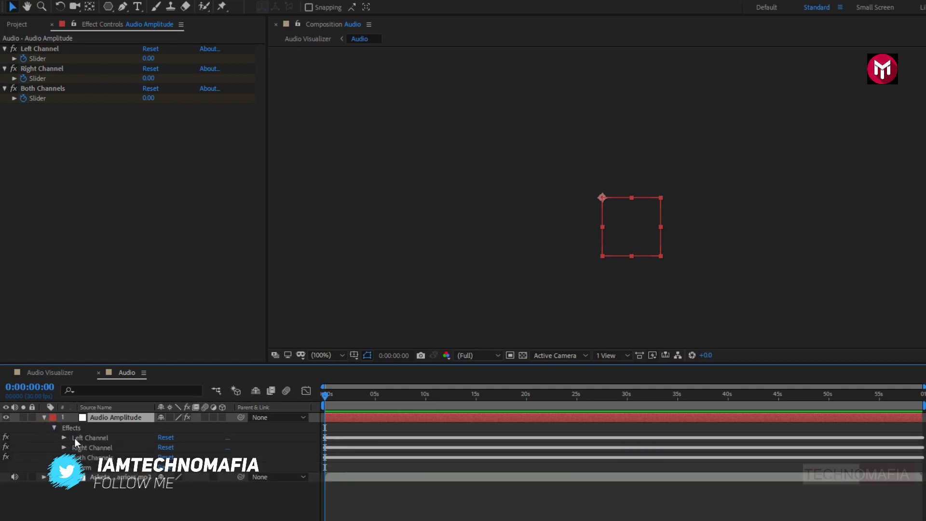
pyautogui.click(85, 439)
pyautogui.press('Delete')
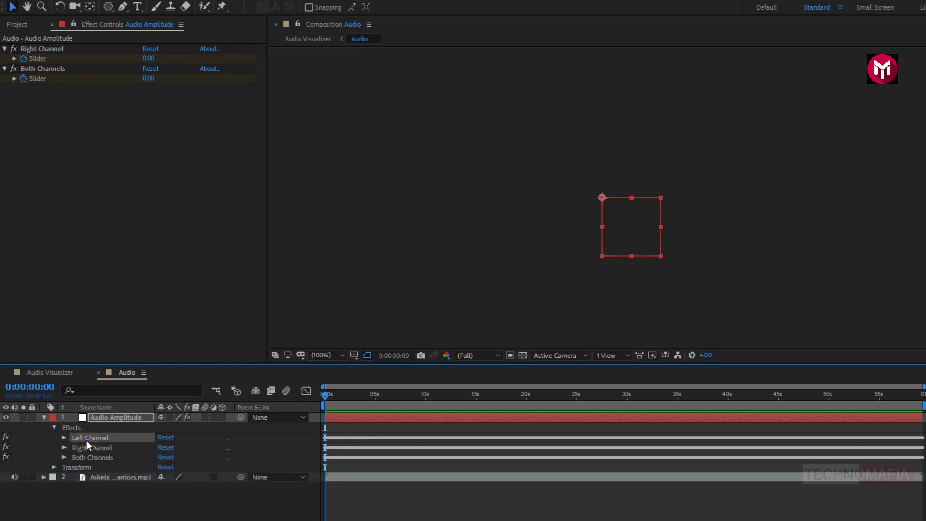
pyautogui.click(85, 440)
pyautogui.press('Delete')
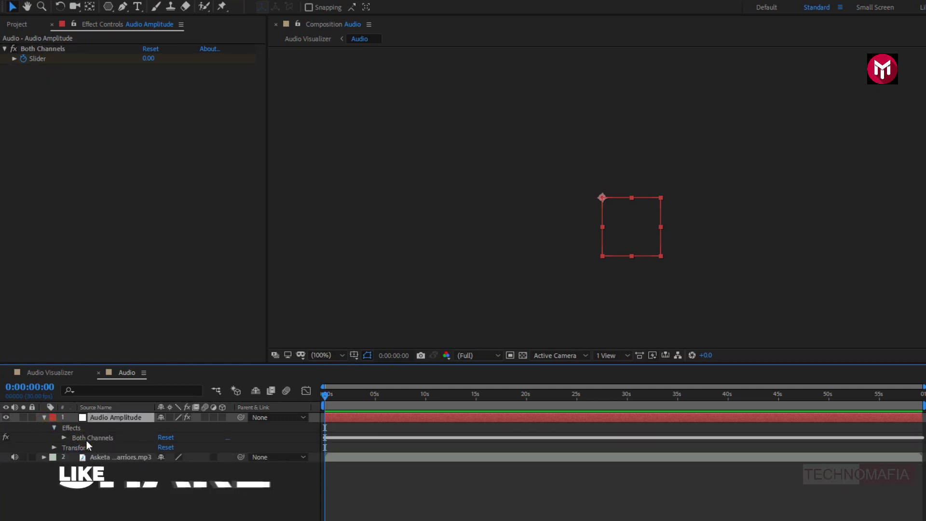
pyautogui.click(43, 418)
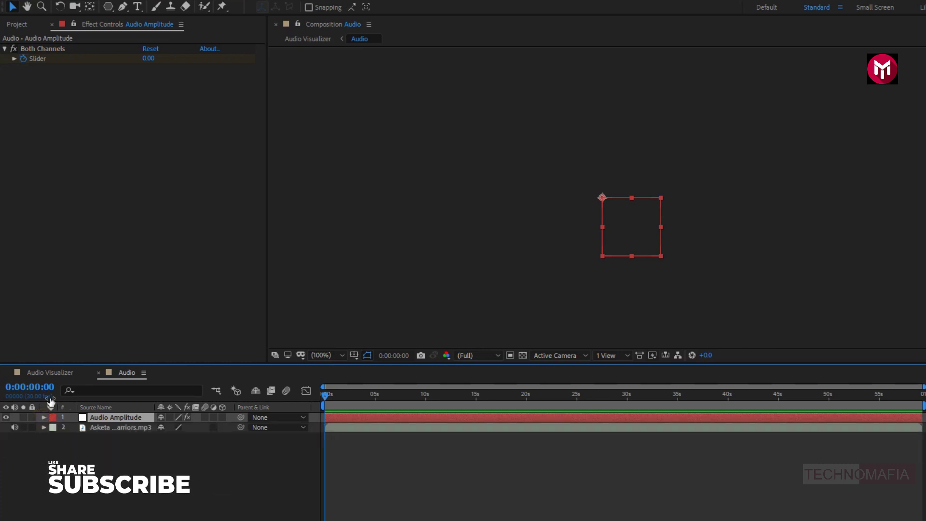
# Select Adjustment Layer 1 in the Audio Visualizer composition, then switch to Notepad and copy the whole expression from the music file
pyautogui.click(51, 373)
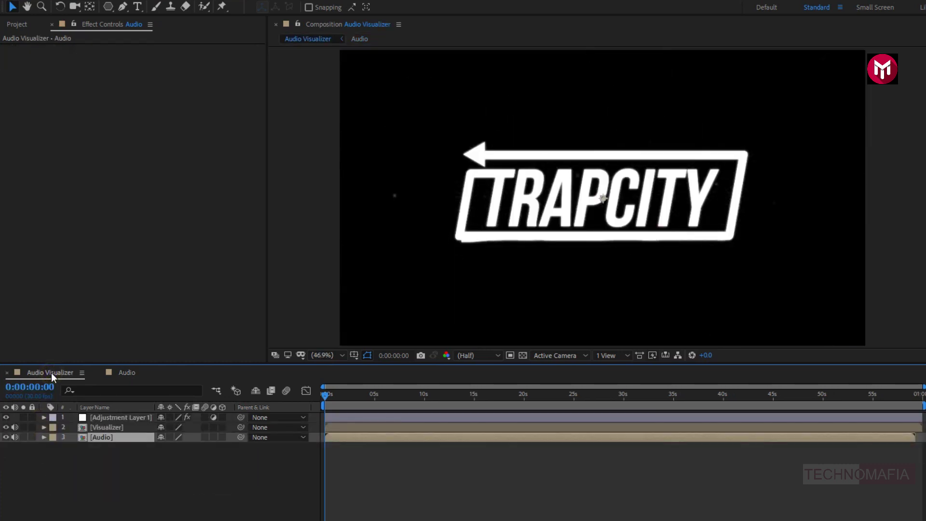
pyautogui.click(99, 419)
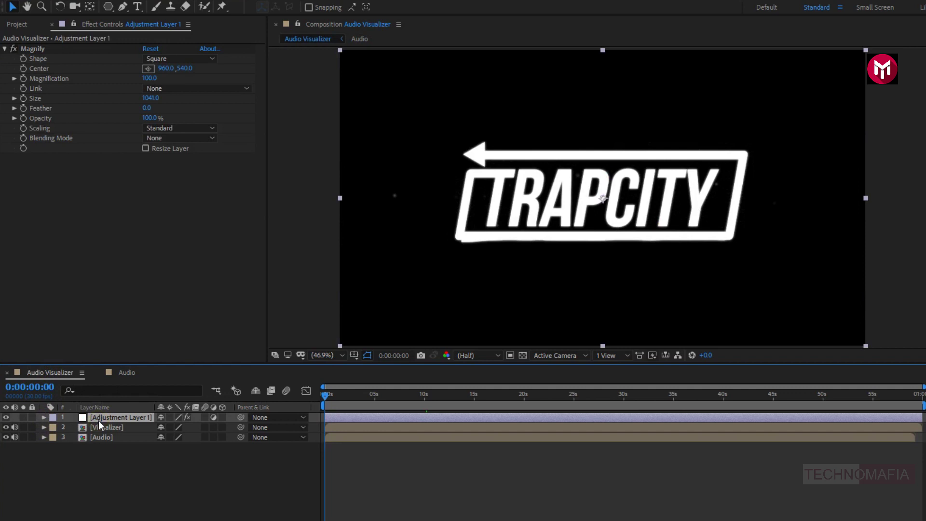
pyautogui.hotkey('alt', 'Tab')
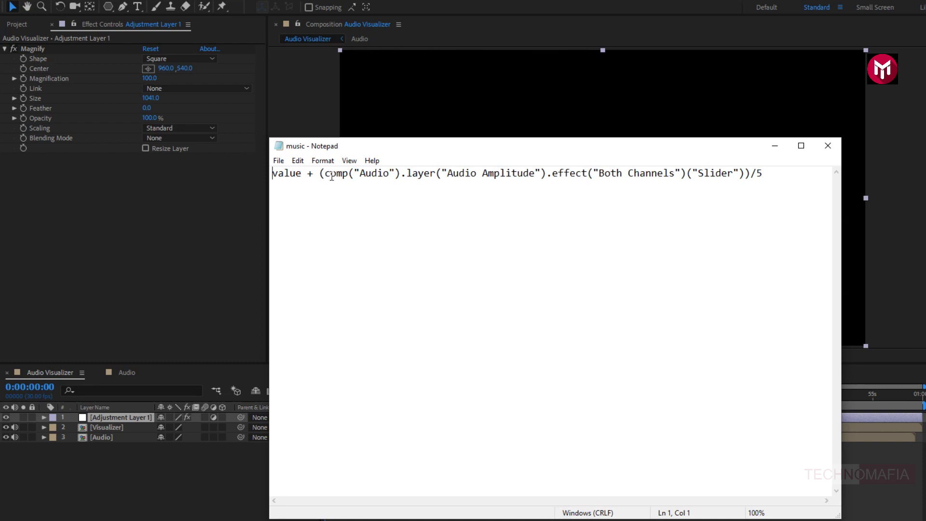
pyautogui.moveTo(362, 175); pyautogui.dragTo(387, 172)
pyautogui.moveTo(449, 173); pyautogui.dragTo(531, 174)
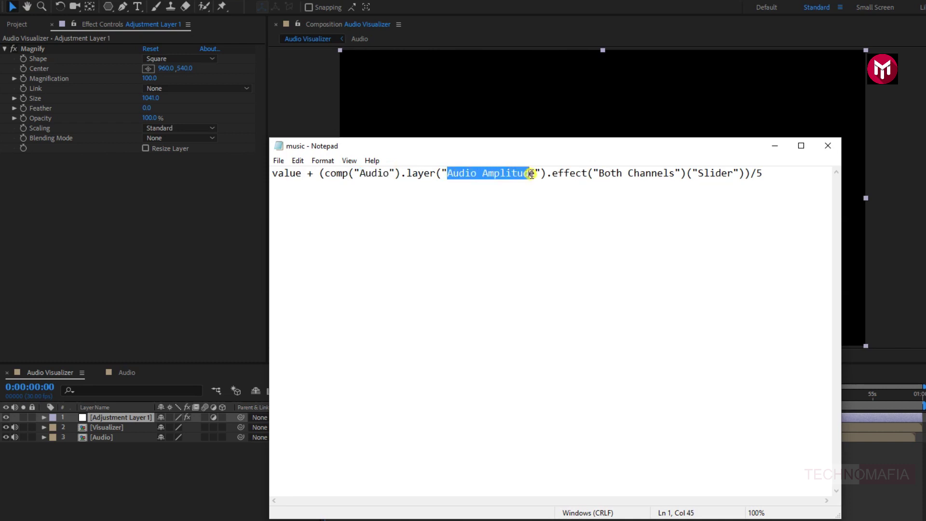
pyautogui.click(610, 179)
pyautogui.hotkey('ctrl', 'a')
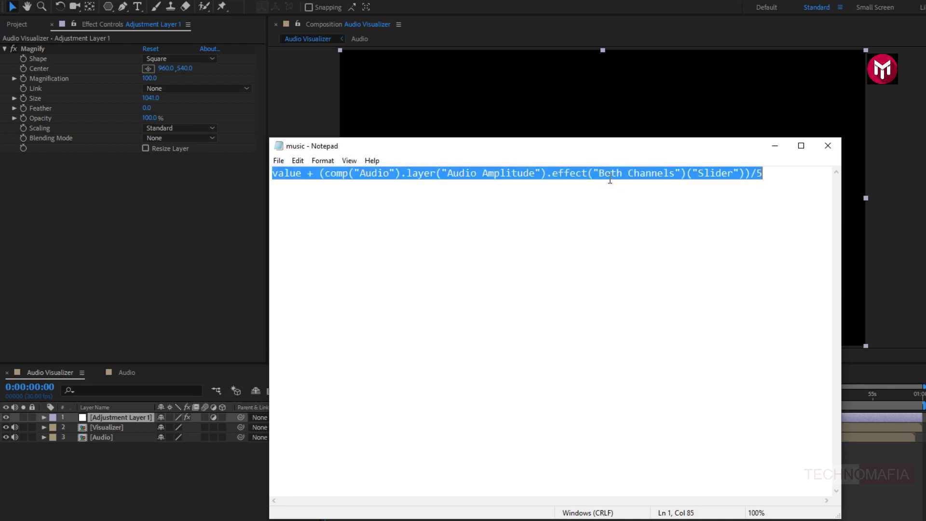
pyautogui.rightClick(607, 172)
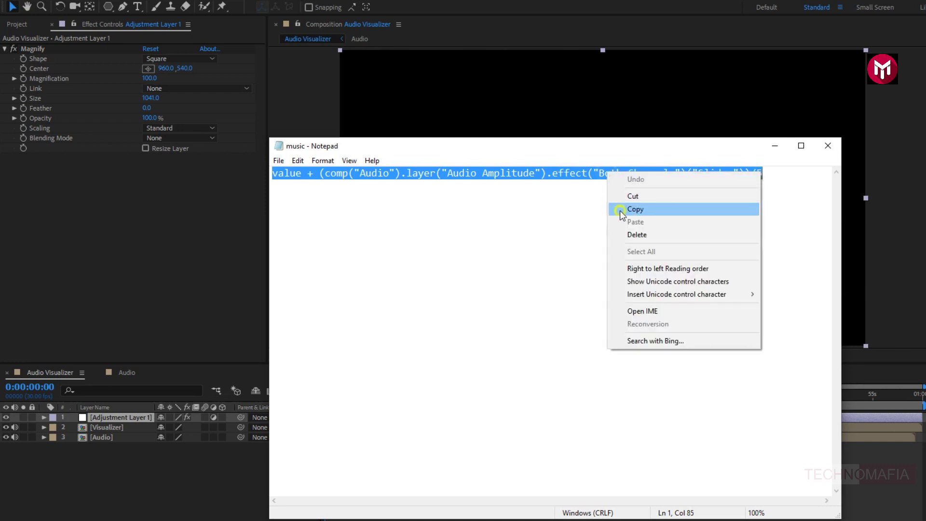
pyautogui.click(621, 211)
pyautogui.click(768, 152)
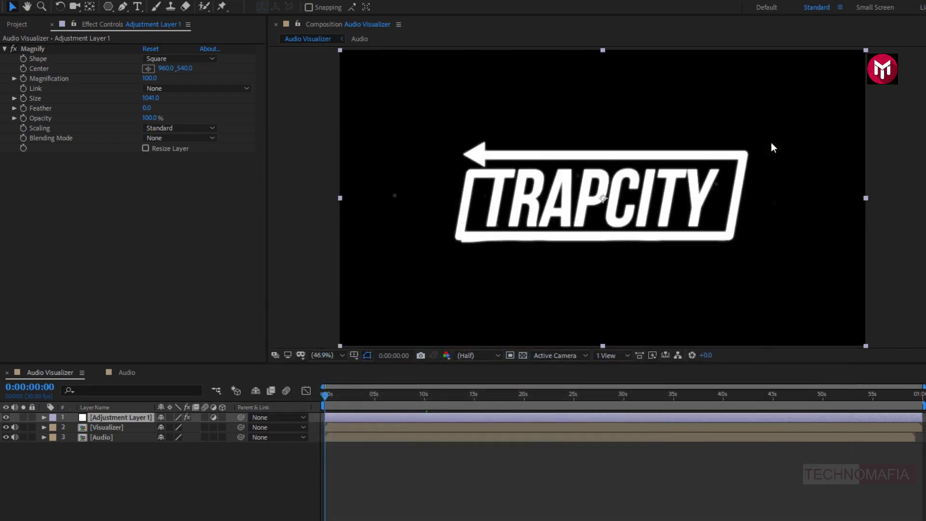
# Add the copied expression value + (comp("Audio").layer("Audio Amplitude").effect("Both Channels")("Slider"))/5 to Magnify's Magnification and check the frame at 0:00:17:20
pyautogui.press('alt')
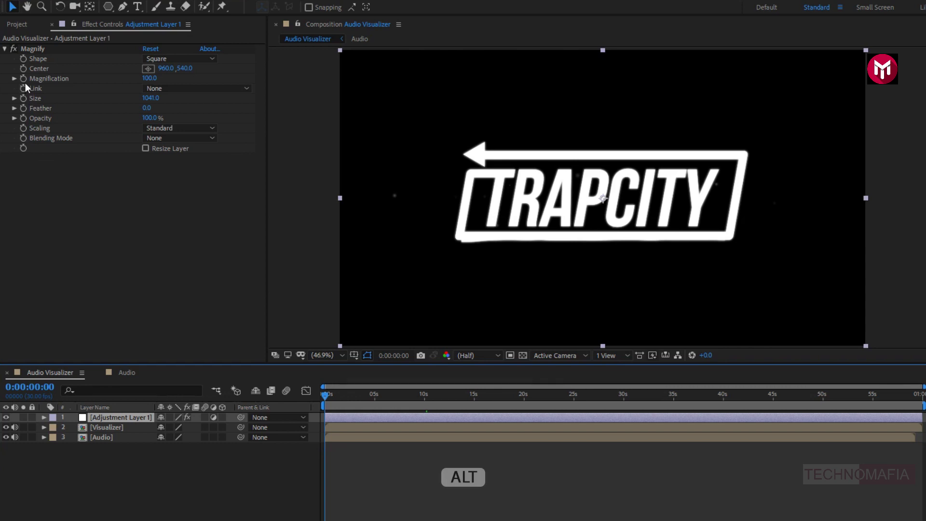
pyautogui.keyDown('alt'); pyautogui.click(24, 78); pyautogui.keyUp('alt')
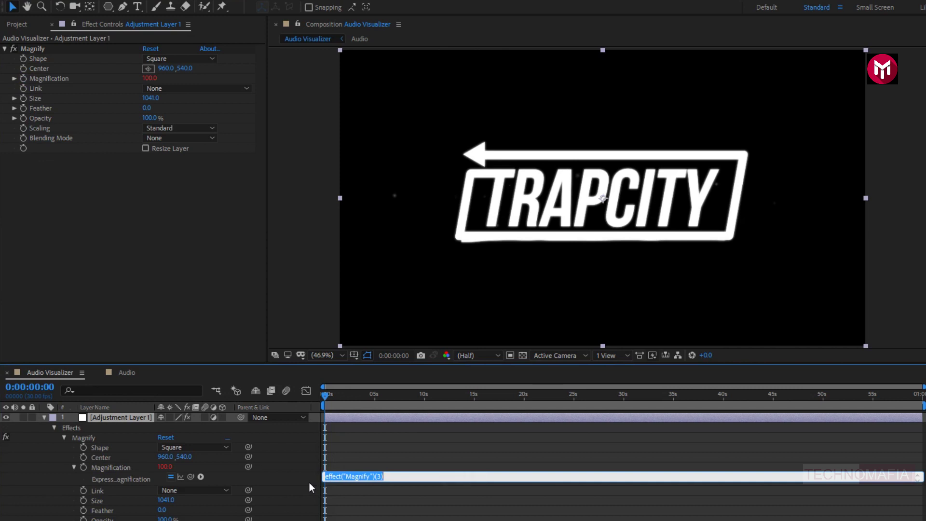
pyautogui.hotkey('ctrl', 'v')
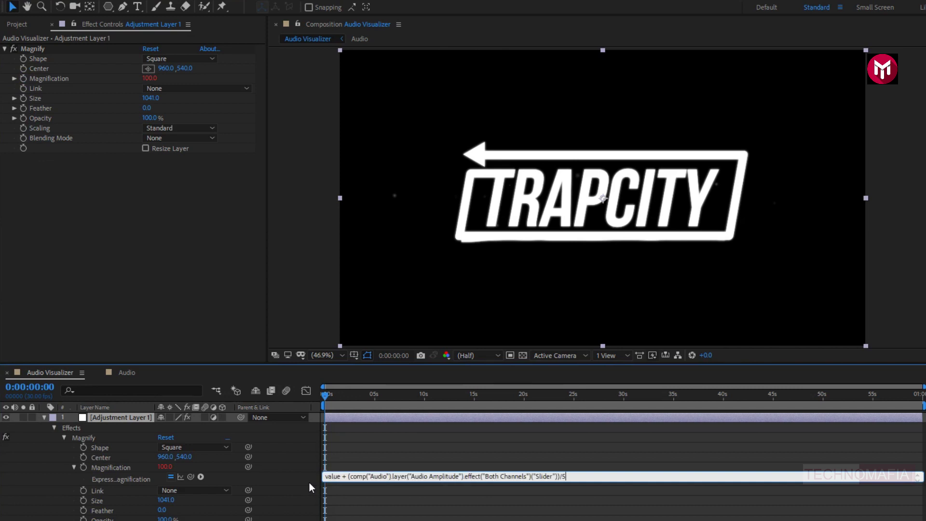
pyautogui.click(309, 482)
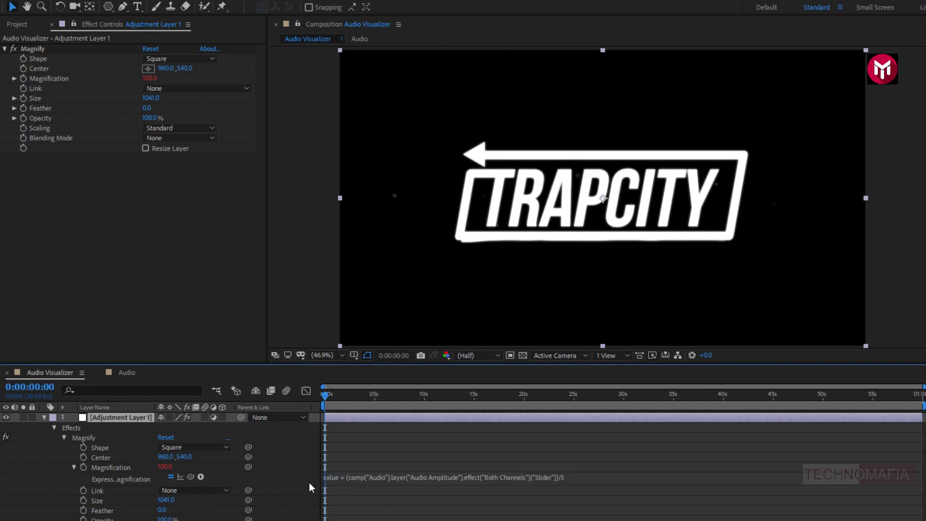
pyautogui.click(44, 417)
pyautogui.moveTo(327, 397); pyautogui.dragTo(502, 380)
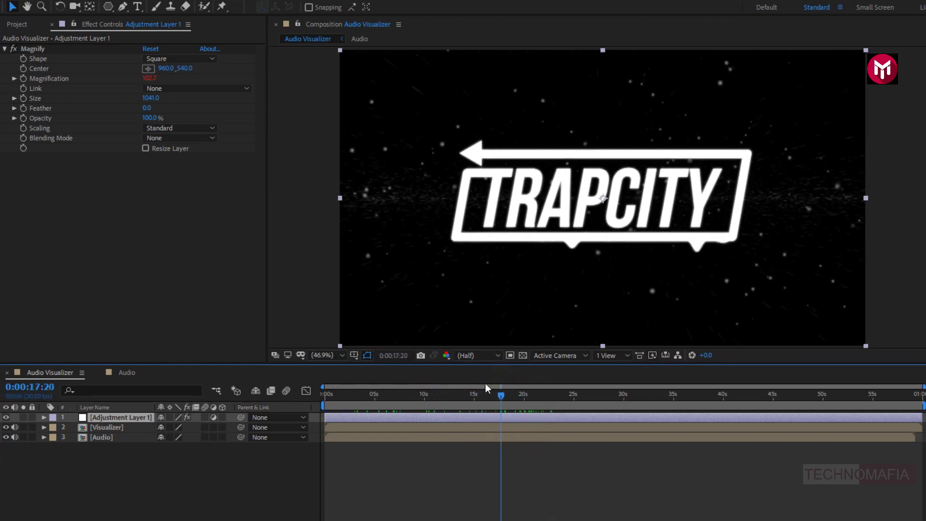
pyautogui.click(151, 459)
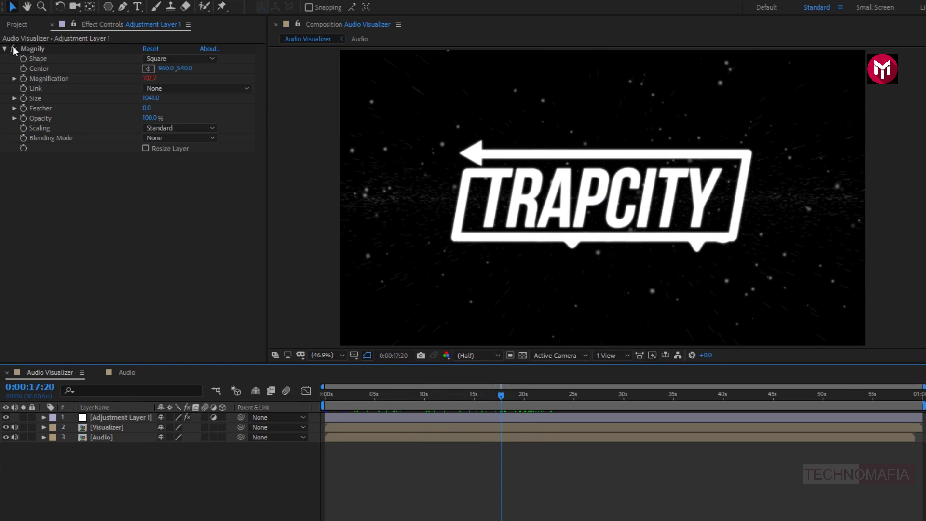
# Place Media 521.jpg beneath the Audio layer as the background and fit it to the composition width
pyautogui.click(14, 25)
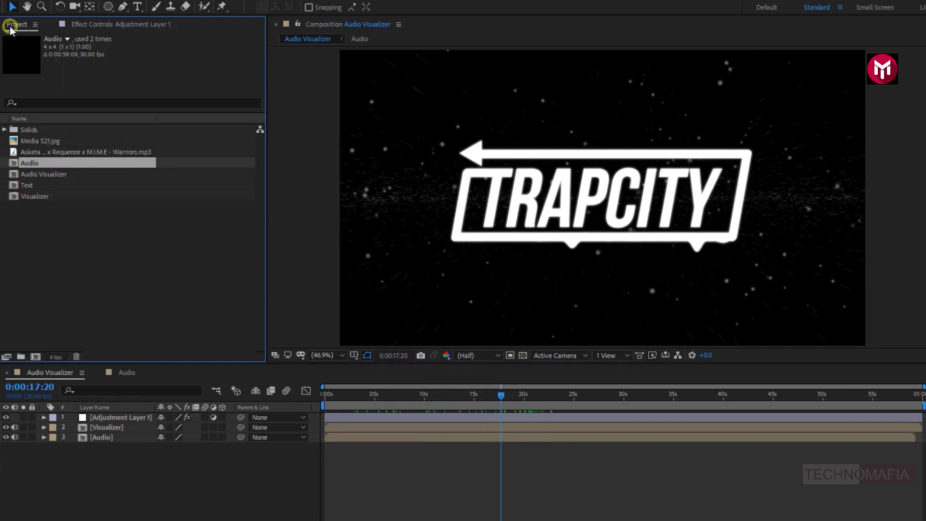
pyautogui.click(40, 142)
pyautogui.moveTo(45, 144); pyautogui.dragTo(112, 459)
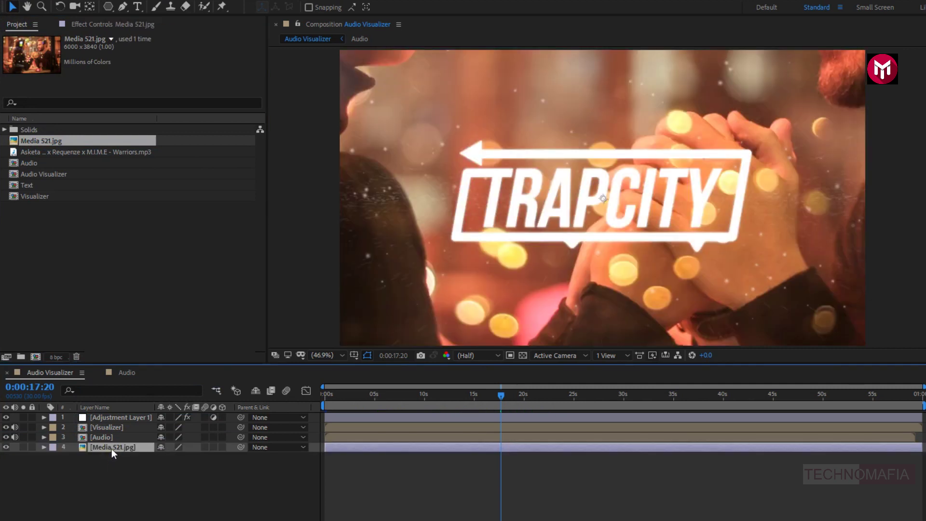
pyautogui.rightClick(112, 449)
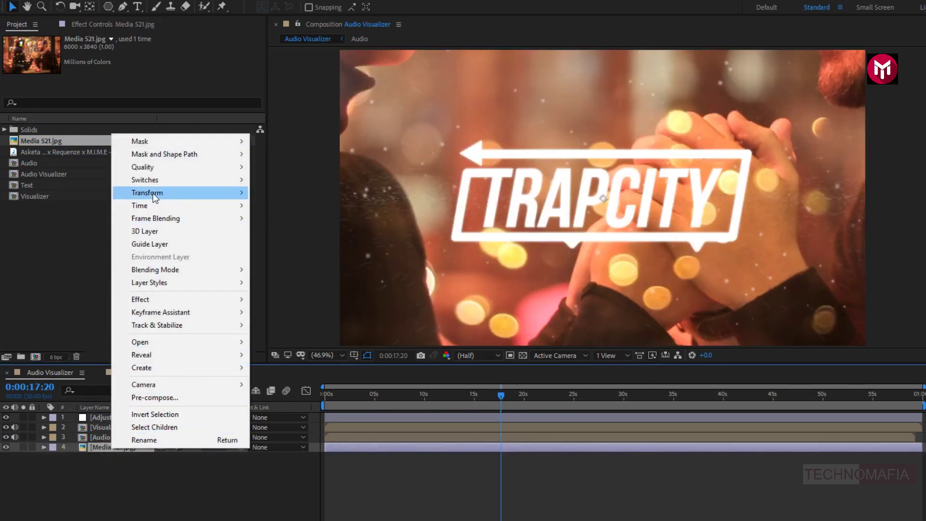
pyautogui.moveTo(179, 193)
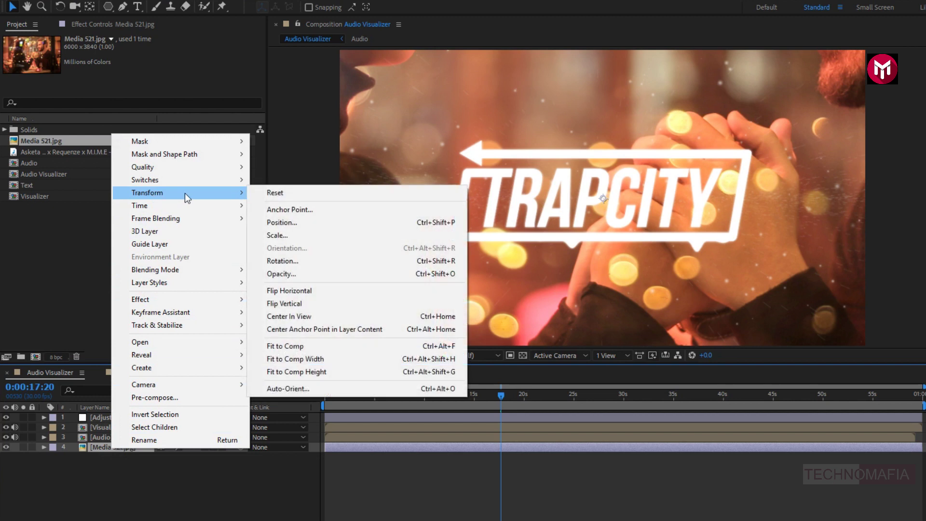
pyautogui.click(295, 358)
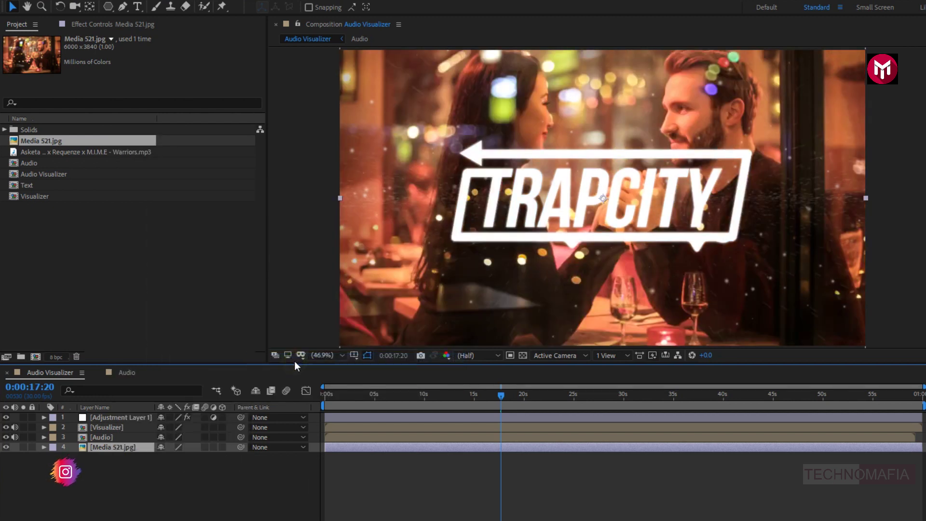
# Pre-compose the Media 521.jpg layer as BG, moving all attributes into the new composition
pyautogui.rightClick(117, 448)
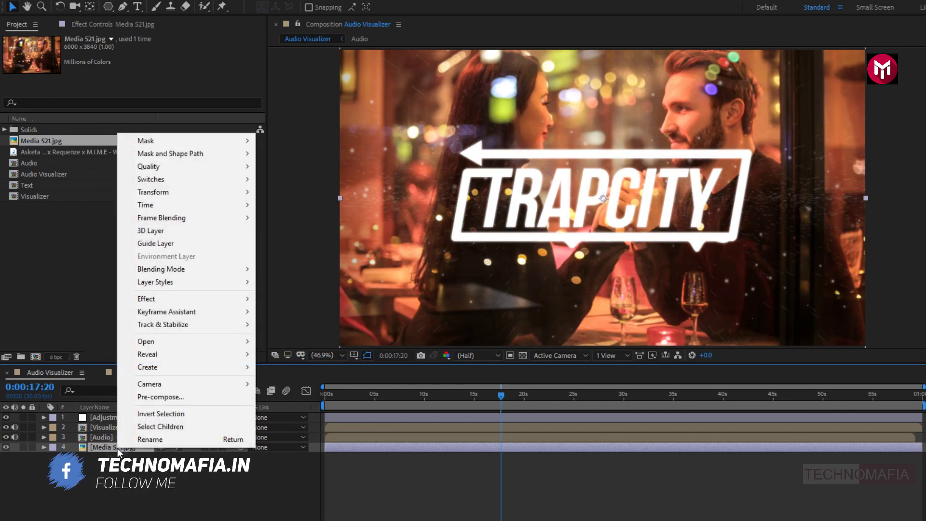
pyautogui.click(134, 393)
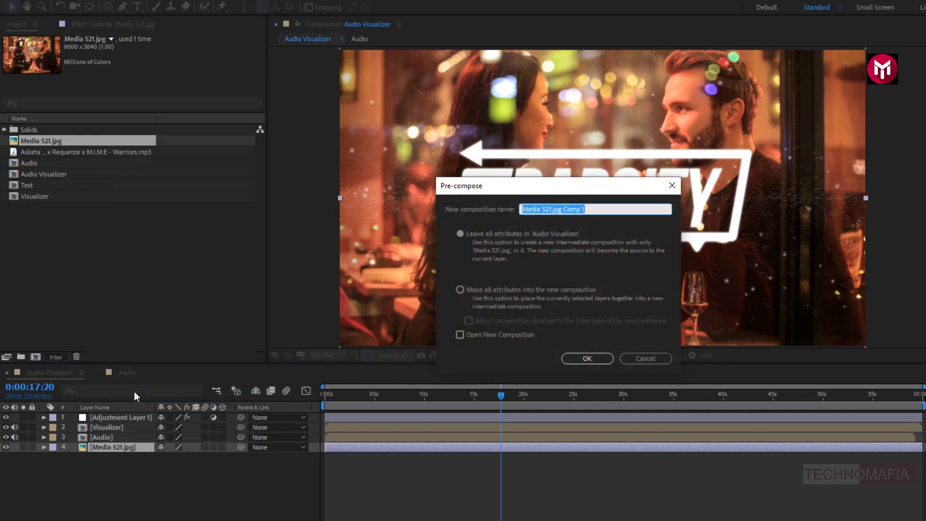
pyautogui.write('BG')
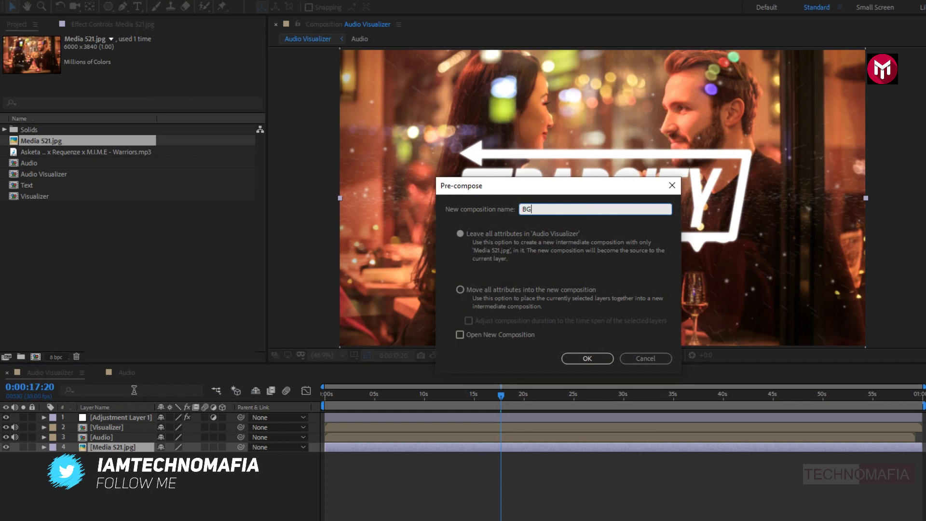
pyautogui.click(459, 290)
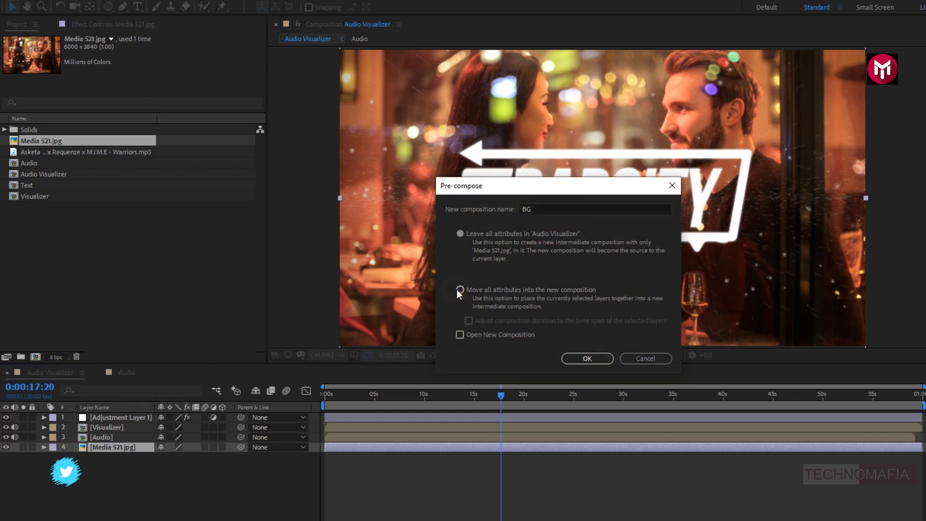
pyautogui.click(568, 356)
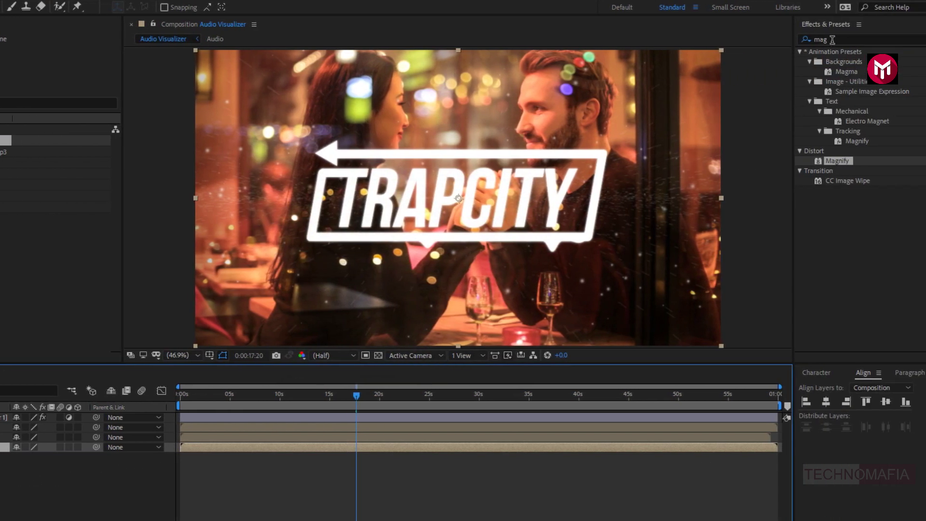
# Apply Fast Blur (Legacy) to the BG layer with Blurriness 11 and Repeat Edge Pixels enabled
pyautogui.click(781, 41)
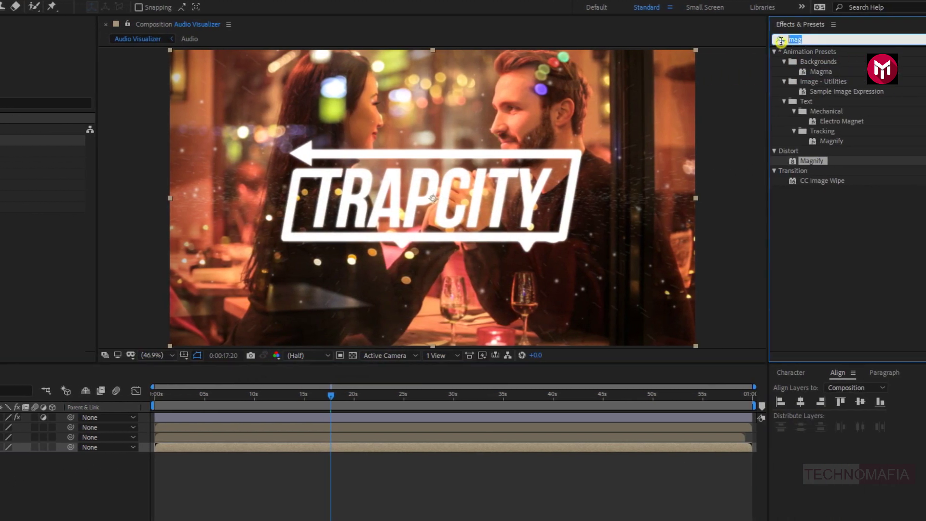
pyautogui.write('fast')
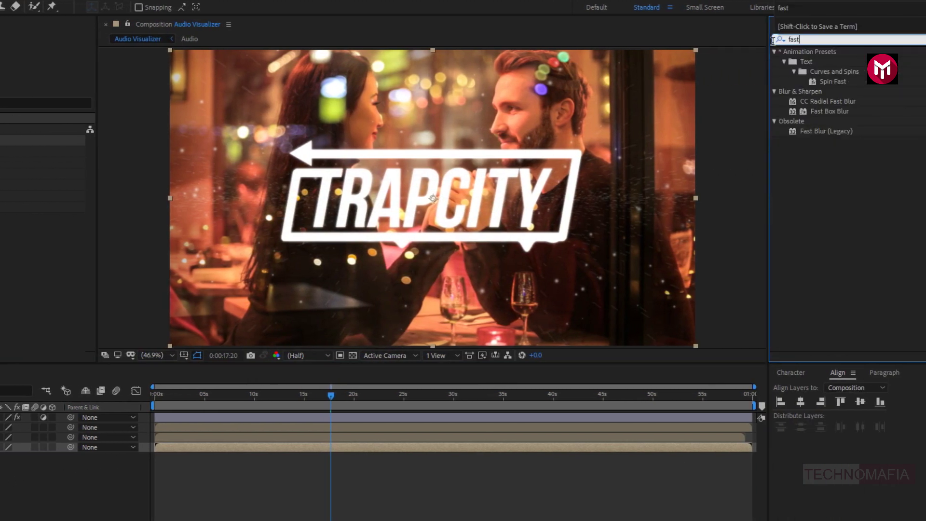
pyautogui.doubleClick(820, 133)
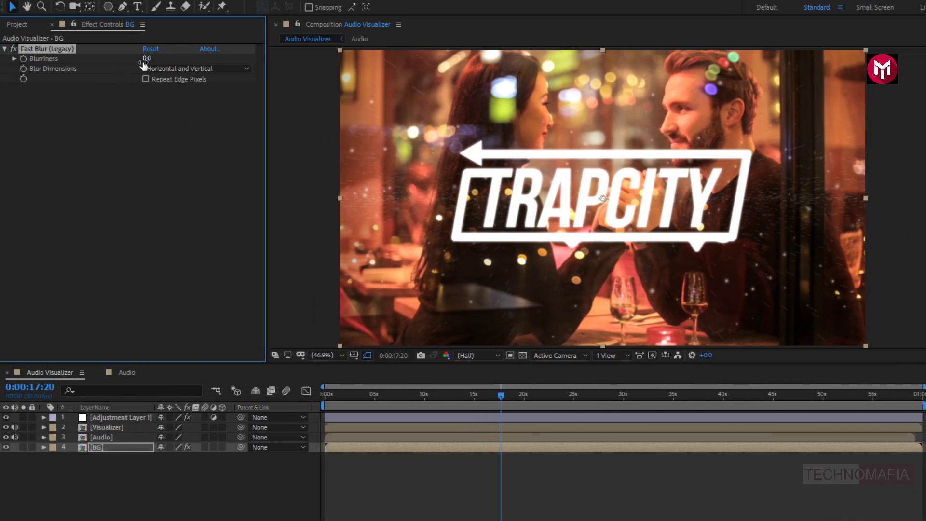
pyautogui.moveTo(144, 63)
pyautogui.mouseDown()
pyautogui.moveTo(208, 62)
pyautogui.moveTo(127, 61)
pyautogui.mouseUp()
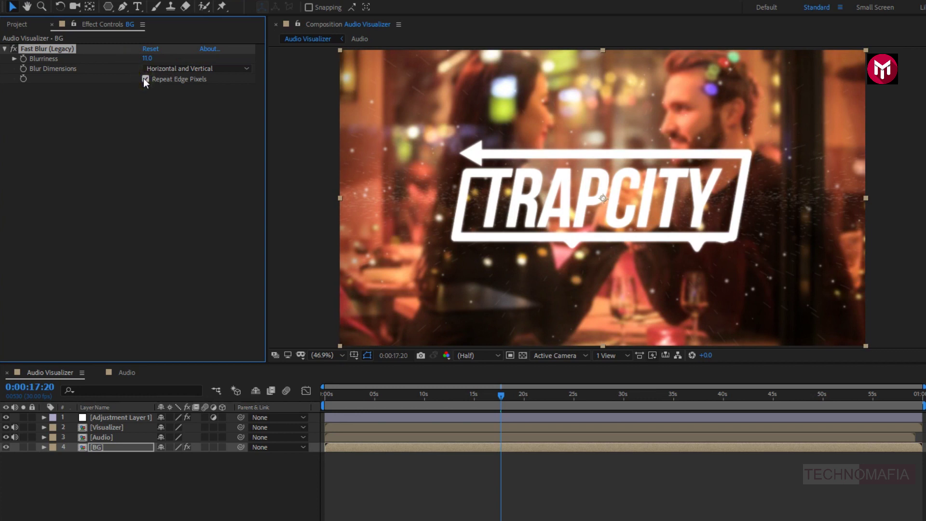
# Lower the BG layer's opacity to 56% and preview the Audio Visualizer composition from the start
pyautogui.click(103, 447)
pyautogui.press('t')
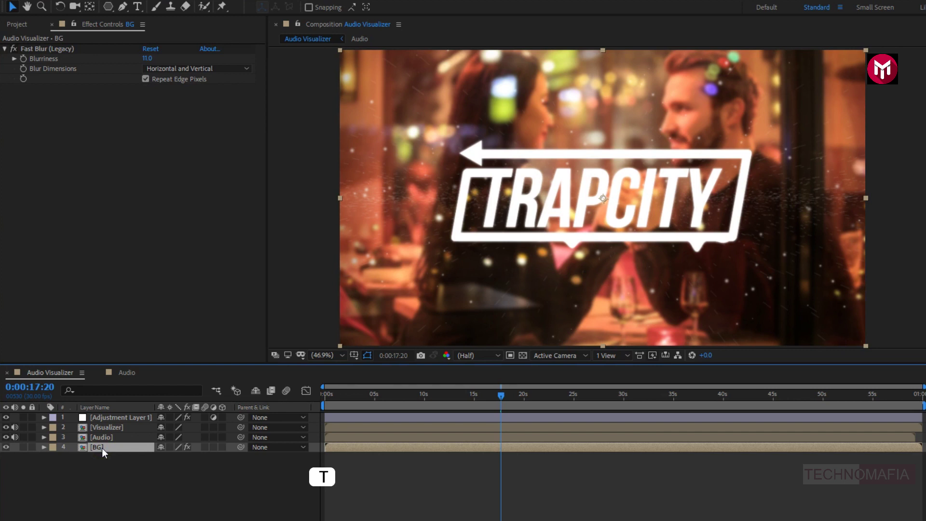
pyautogui.press('t')
pyautogui.moveTo(163, 457); pyautogui.dragTo(135, 458)
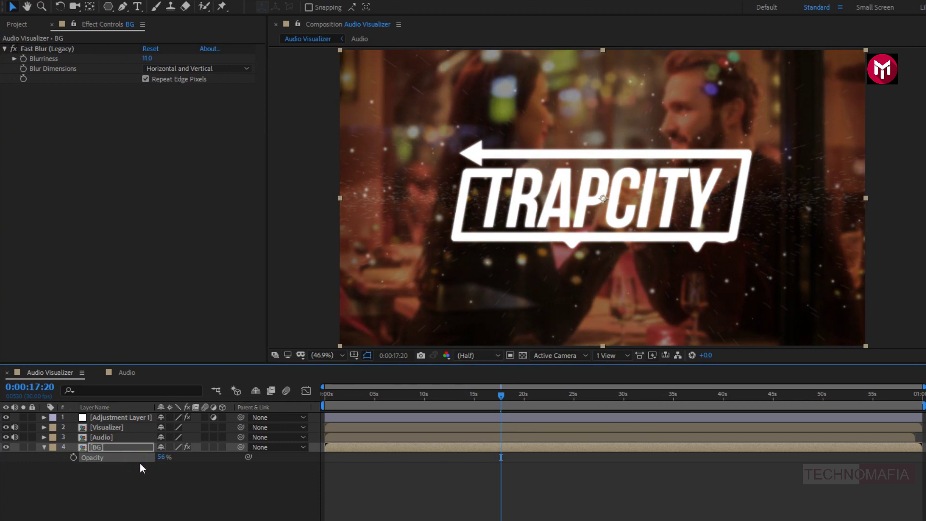
pyautogui.click(324, 395)
pyautogui.press('space')
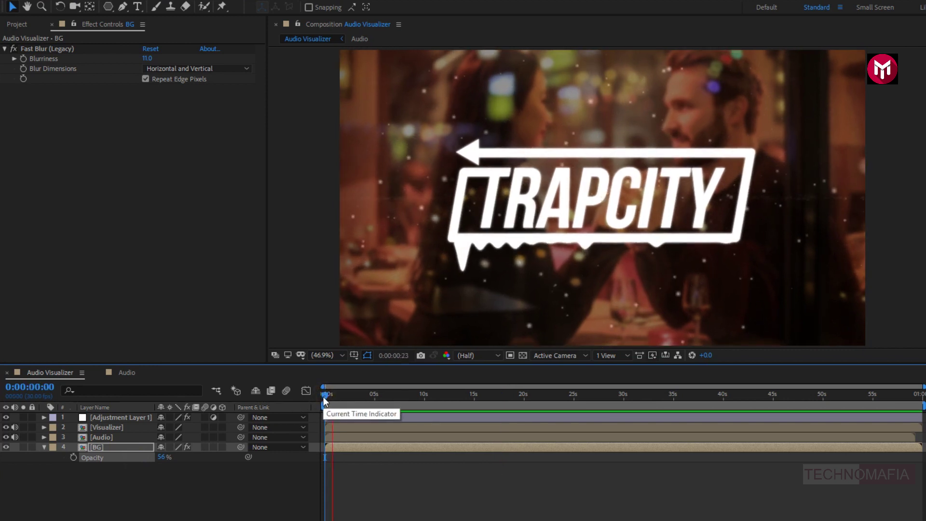